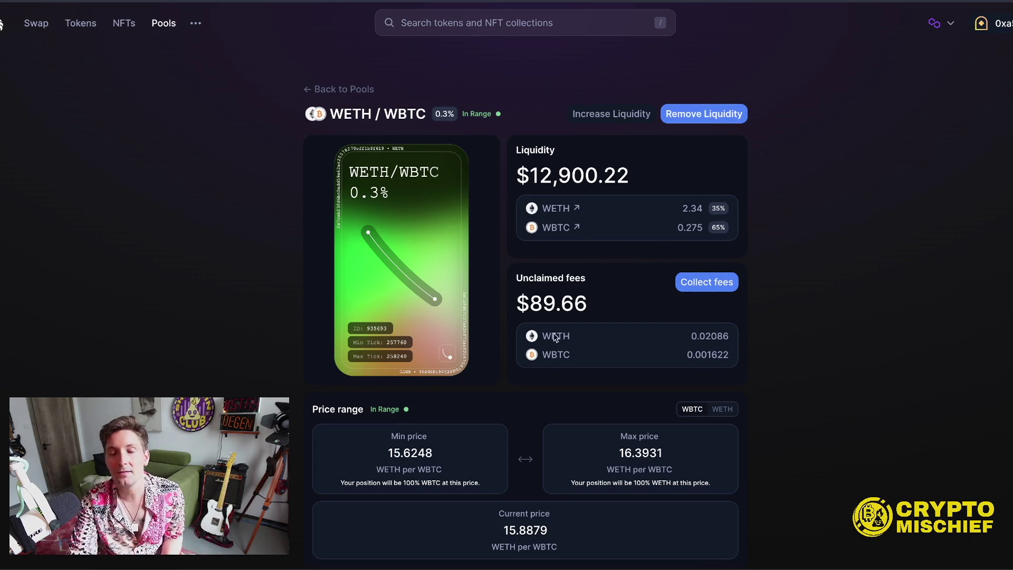
# Check the unclaimed fees of the WETH/WBTC position and look through the Sh!tcoin Miner page's overall and investment dashboards
pyautogui.moveTo(586, 306); pyautogui.dragTo(553, 303)
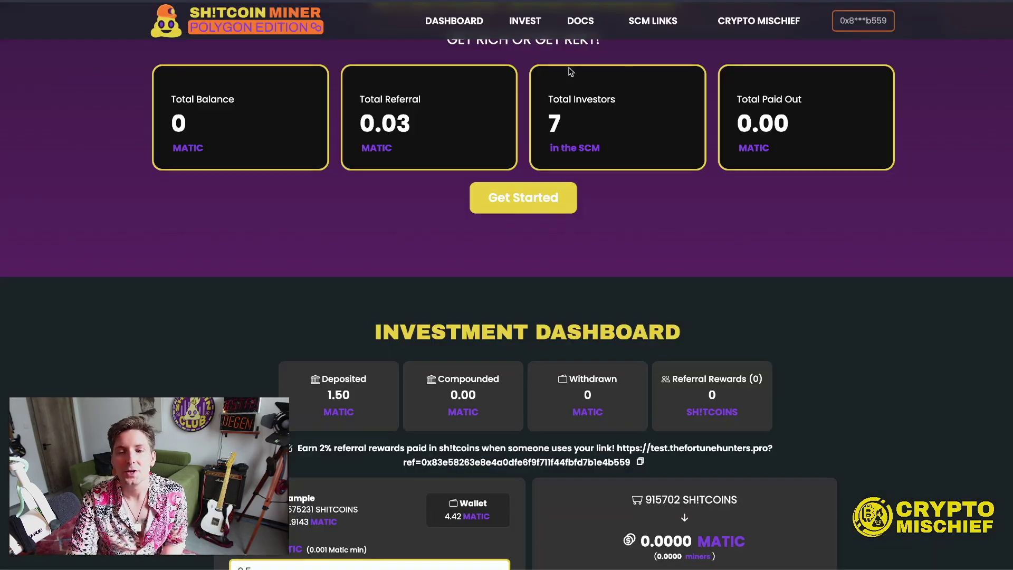
pyautogui.scroll(-8, 611, 285)
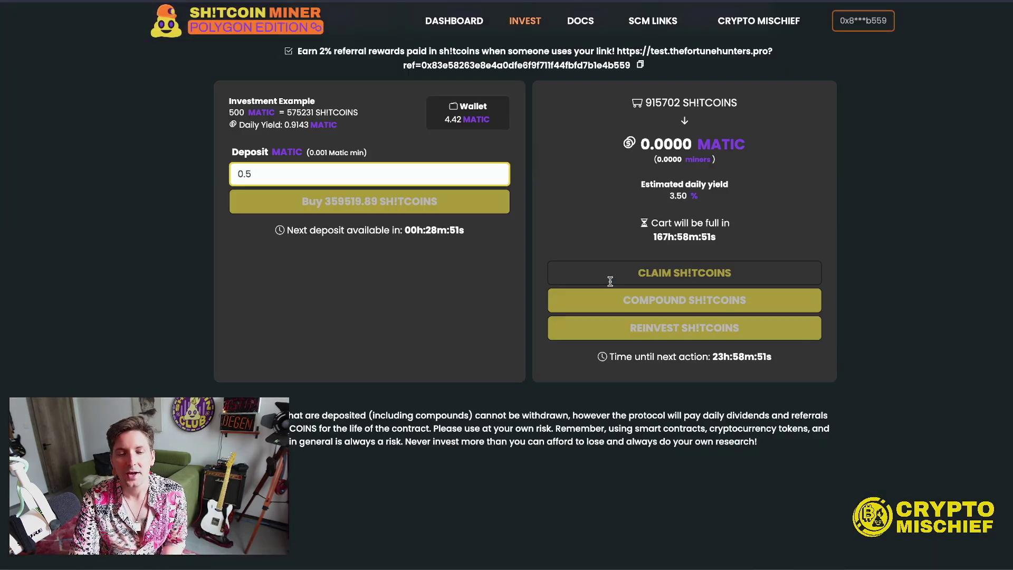
pyautogui.scroll(20, 611, 285)
pyautogui.scroll(-10, 612, 285)
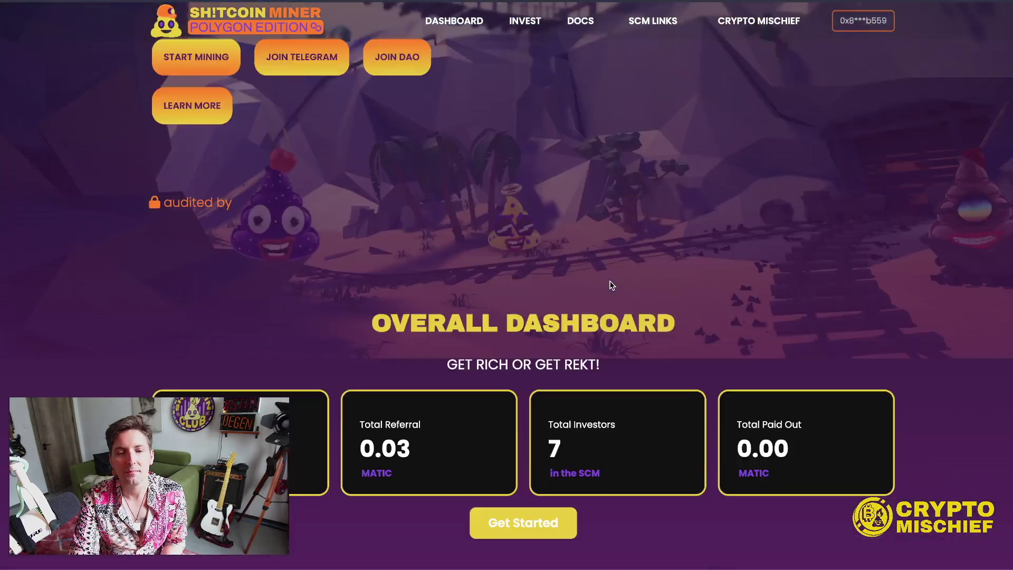
pyautogui.scroll(15, 572, 285)
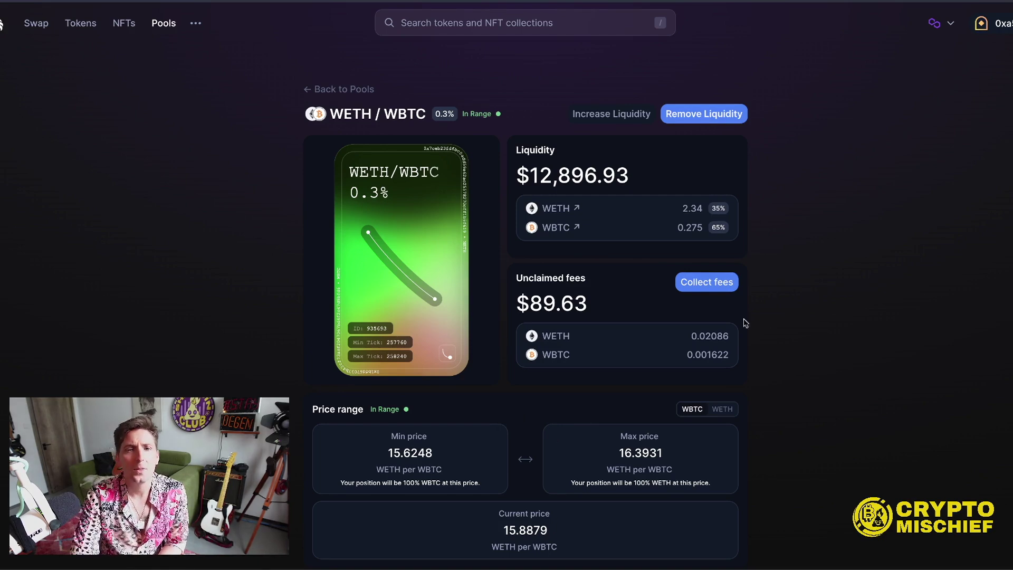
# View Uniswap's swap form and the list of top tokens on the Polygon network
pyautogui.click(38, 25)
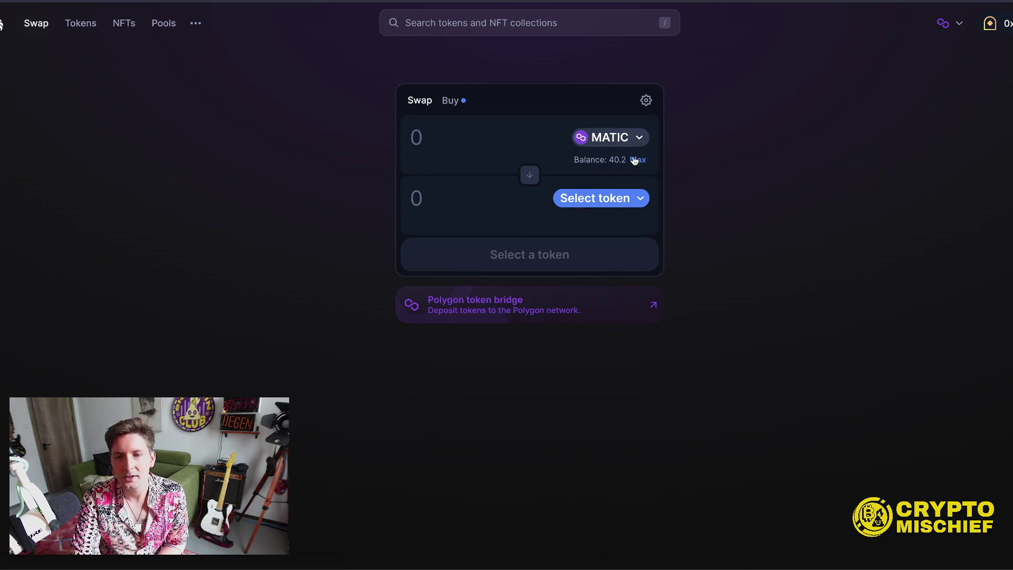
pyautogui.click(81, 22)
pyautogui.scroll(-3, 551, 409)
pyautogui.scroll(3, 550, 348)
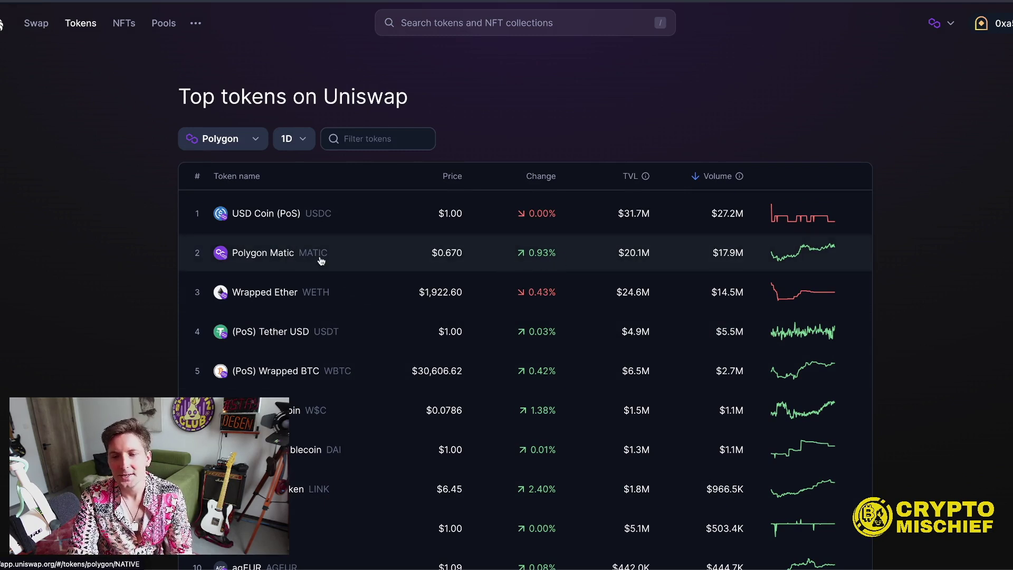
# Browse the list of trending NFT collections on Uniswap
pyautogui.click(121, 27)
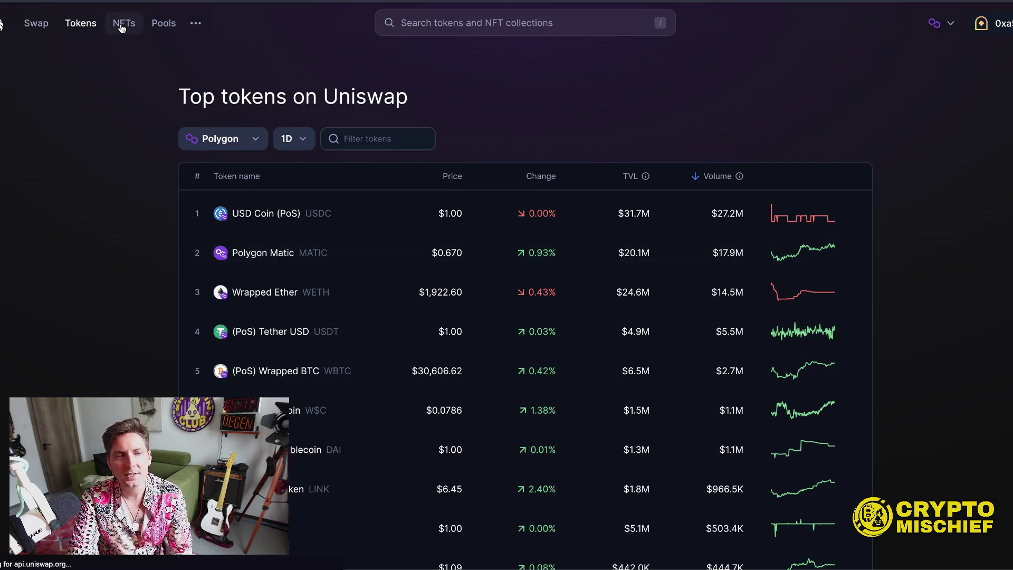
pyautogui.click(121, 28)
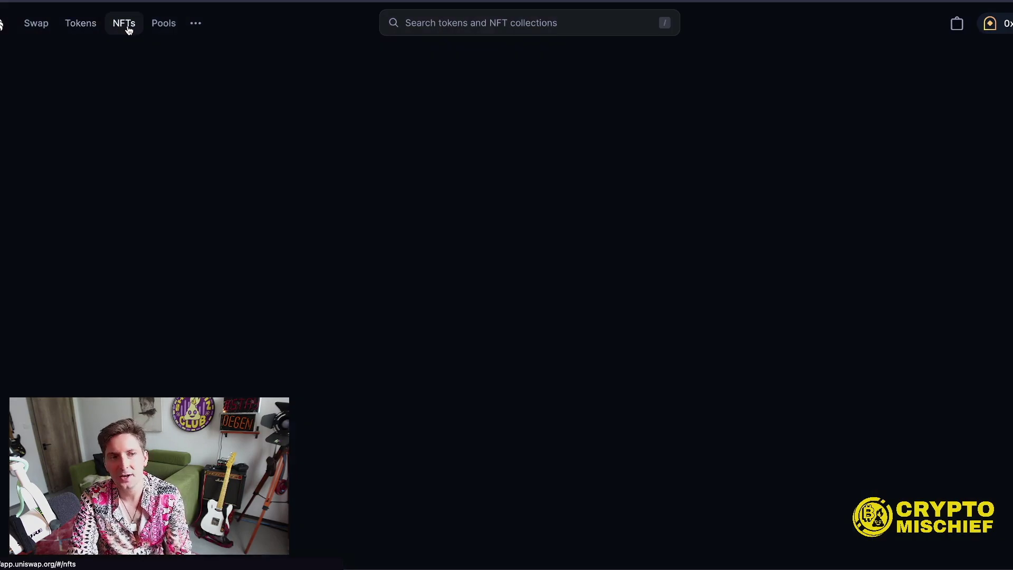
pyautogui.scroll(-8, 278, 261)
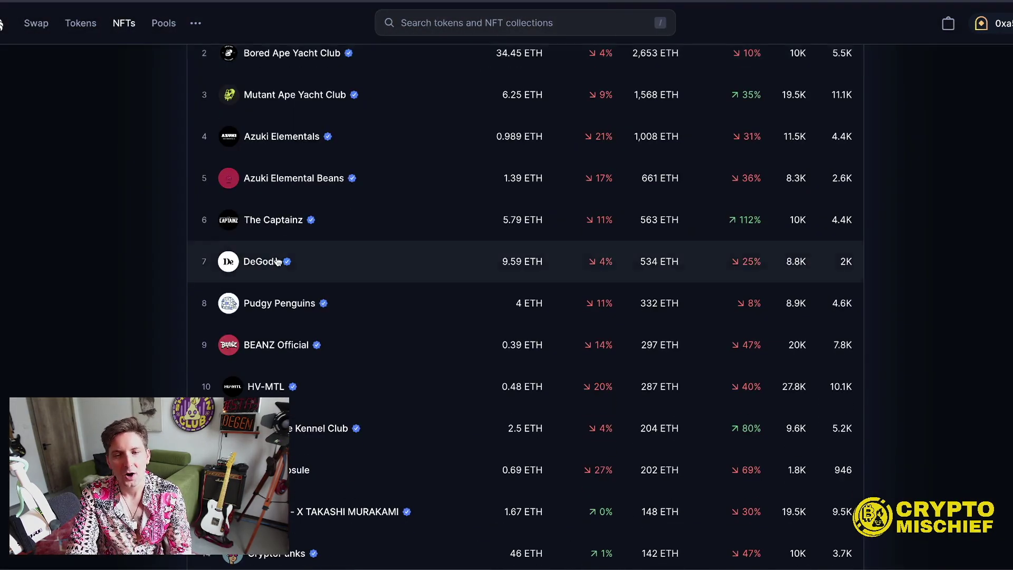
pyautogui.scroll(8, 278, 261)
pyautogui.scroll(-13, 274, 258)
pyautogui.scroll(13, 280, 213)
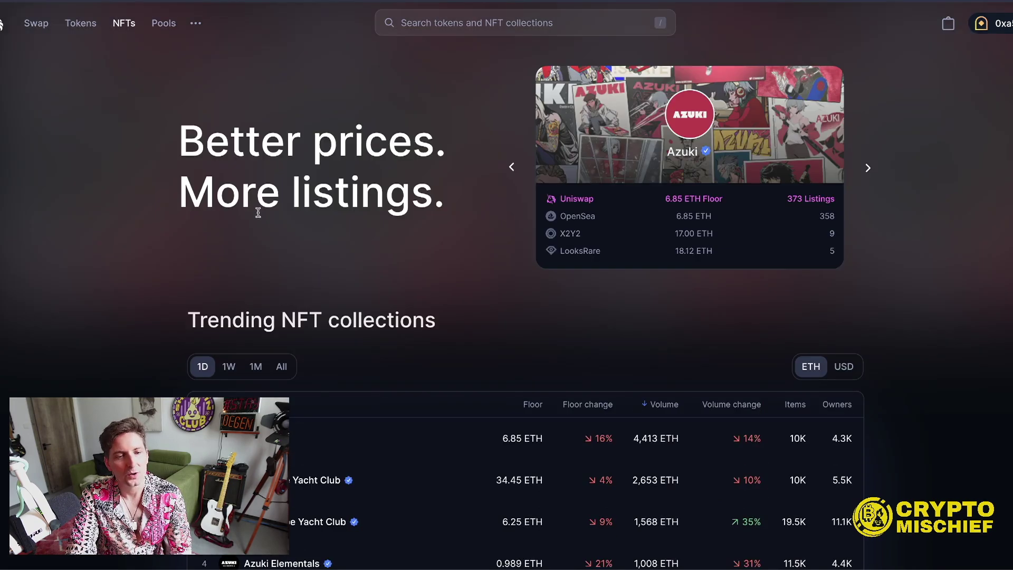
# Try setting up a new liquidity position that pairs MATIC with WETH and with USDC instead
pyautogui.click(162, 25)
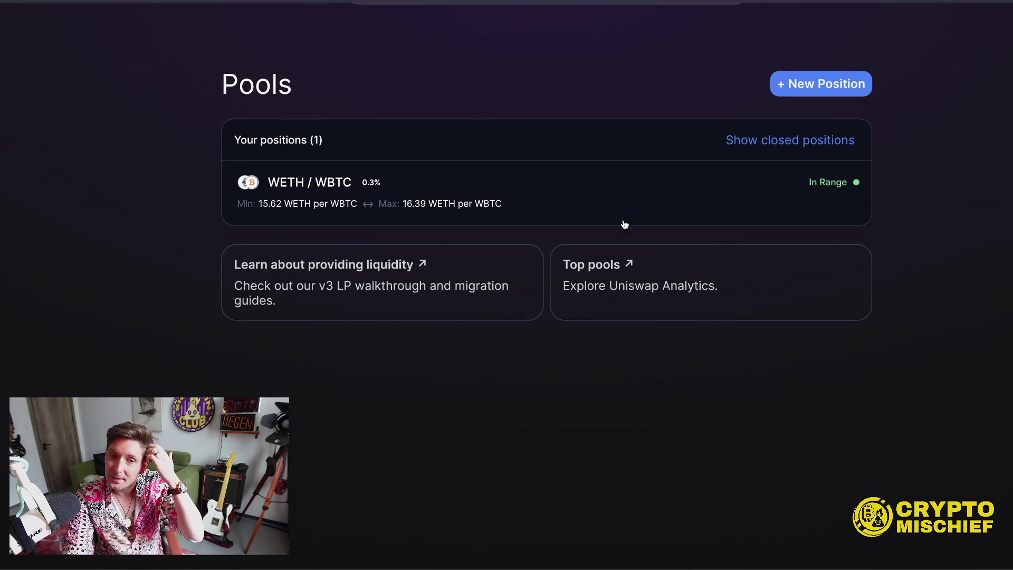
pyautogui.moveTo(807, 185)
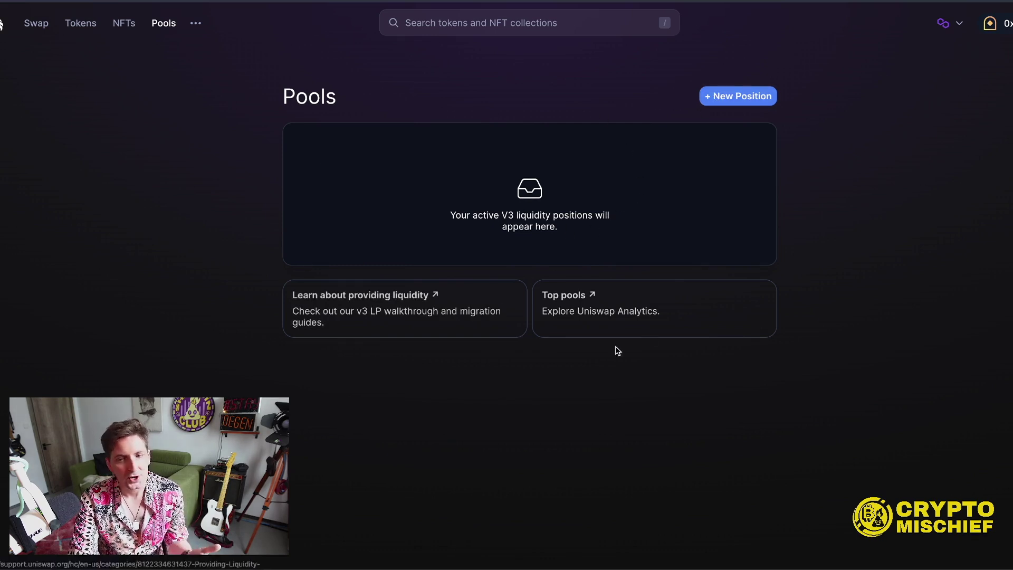
pyautogui.click(716, 99)
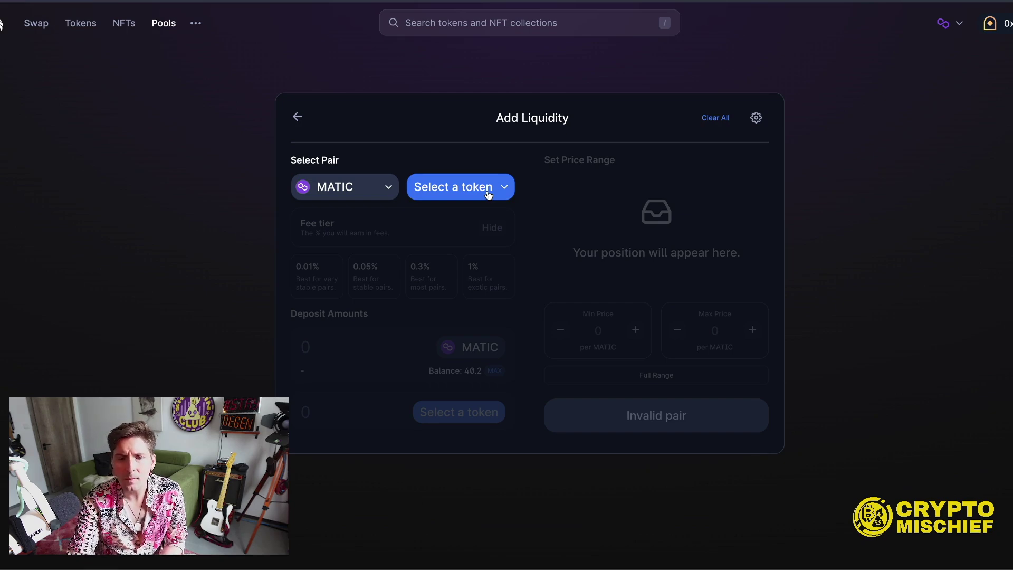
pyautogui.click(487, 195)
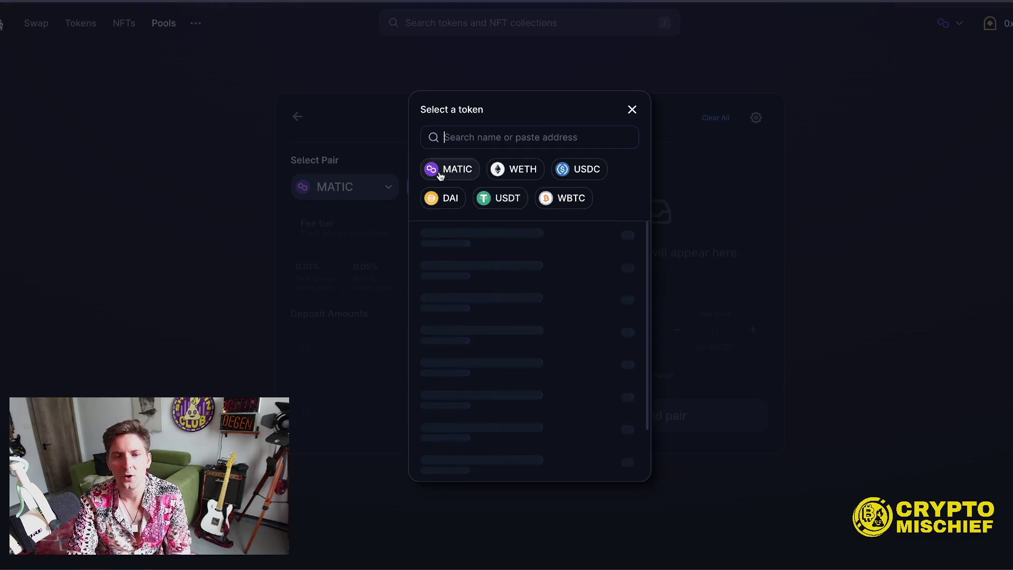
pyautogui.click(515, 171)
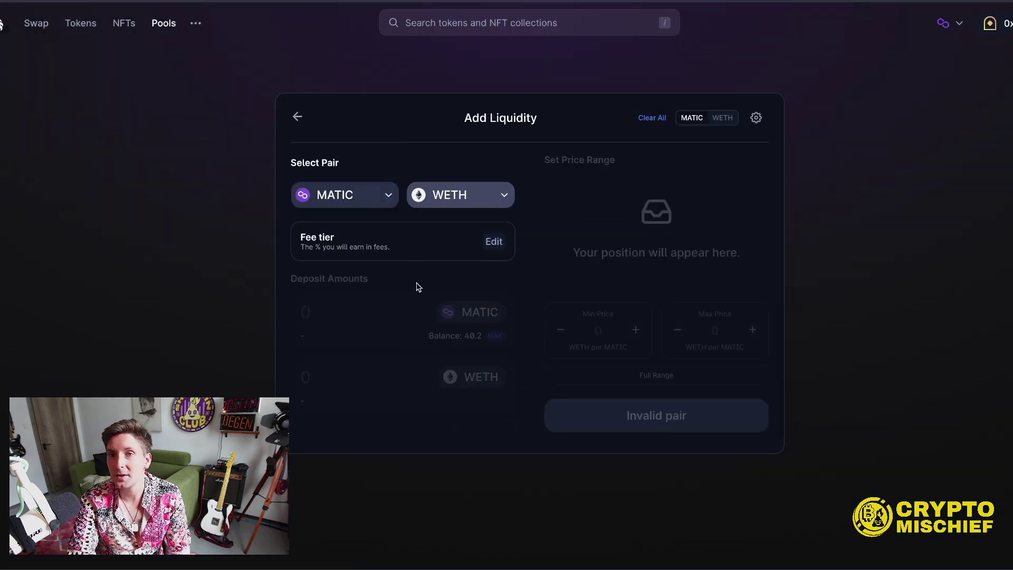
pyautogui.click(505, 198)
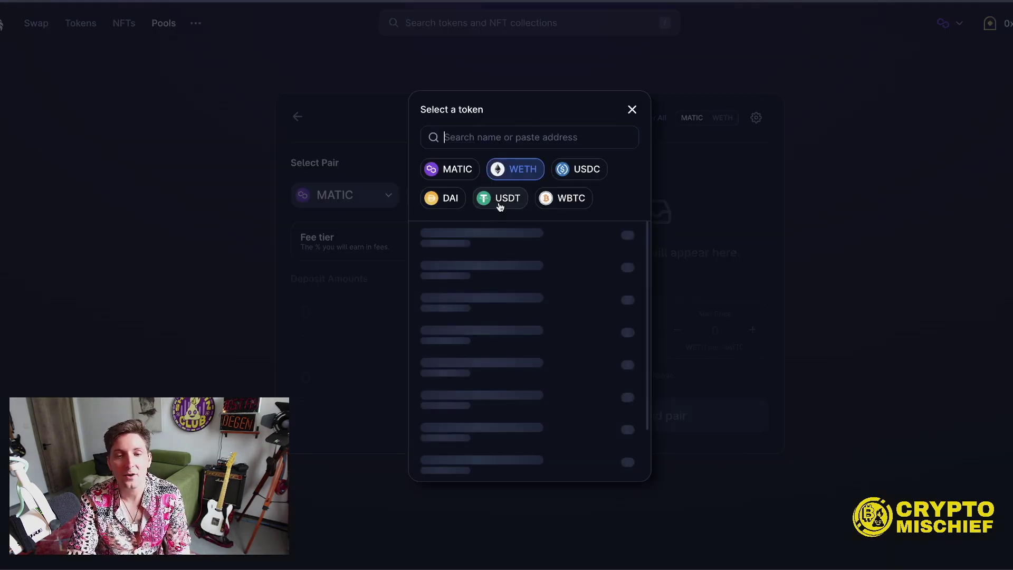
pyautogui.click(591, 174)
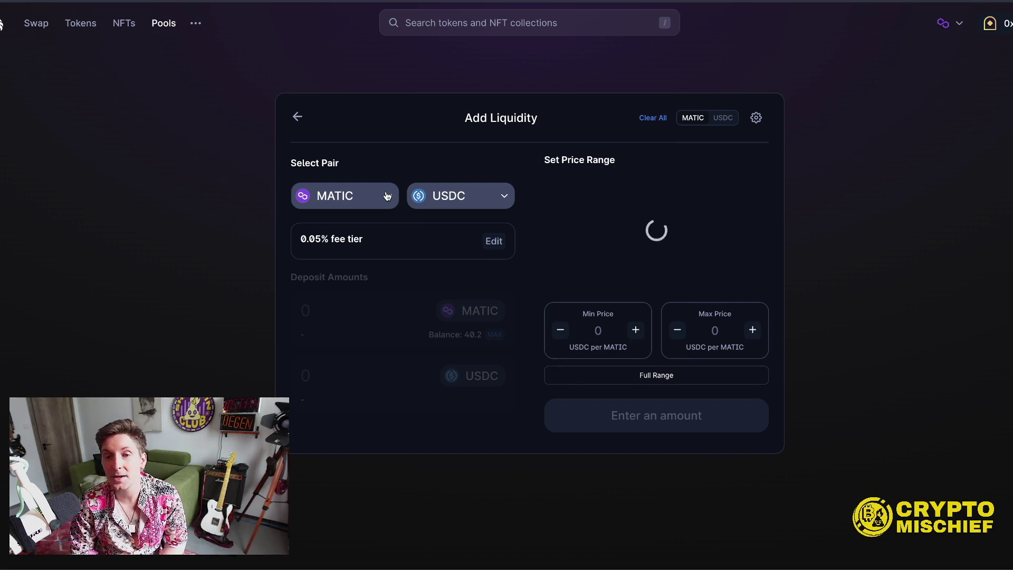
pyautogui.click(387, 196)
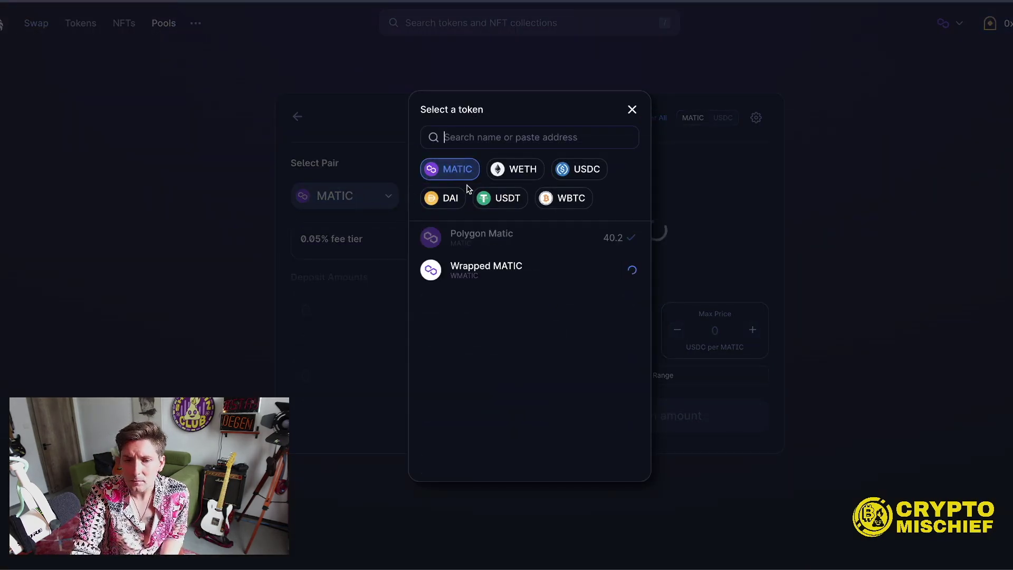
pyautogui.click(258, 165)
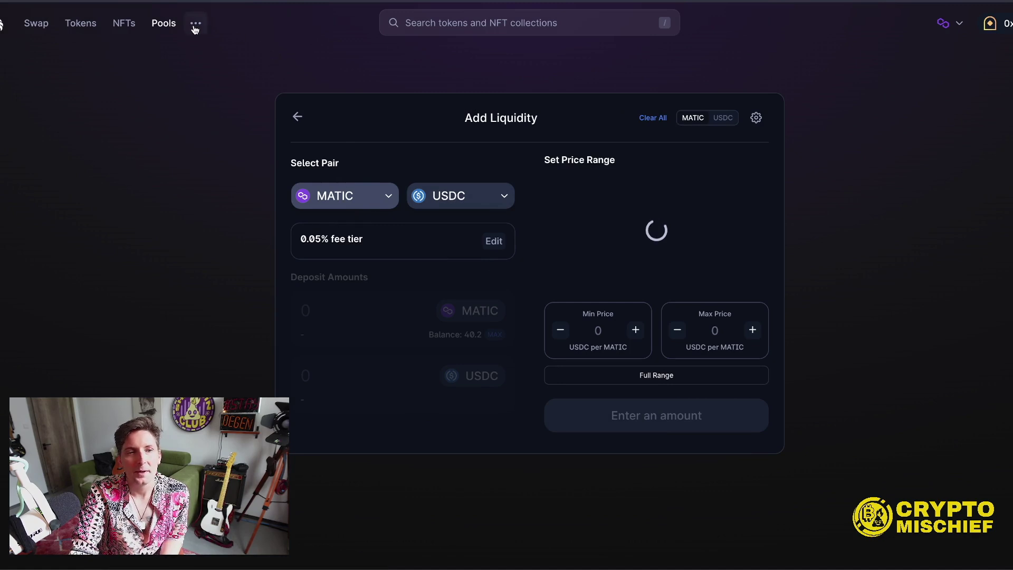
# Leave the new position form and open the top pools in Uniswap Analytics
pyautogui.click(165, 26)
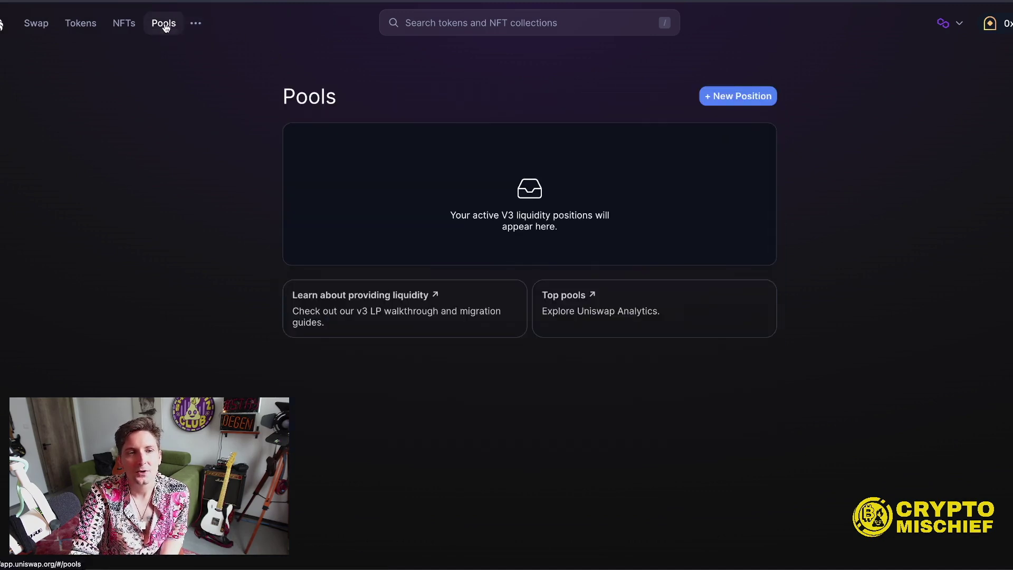
pyautogui.click(587, 306)
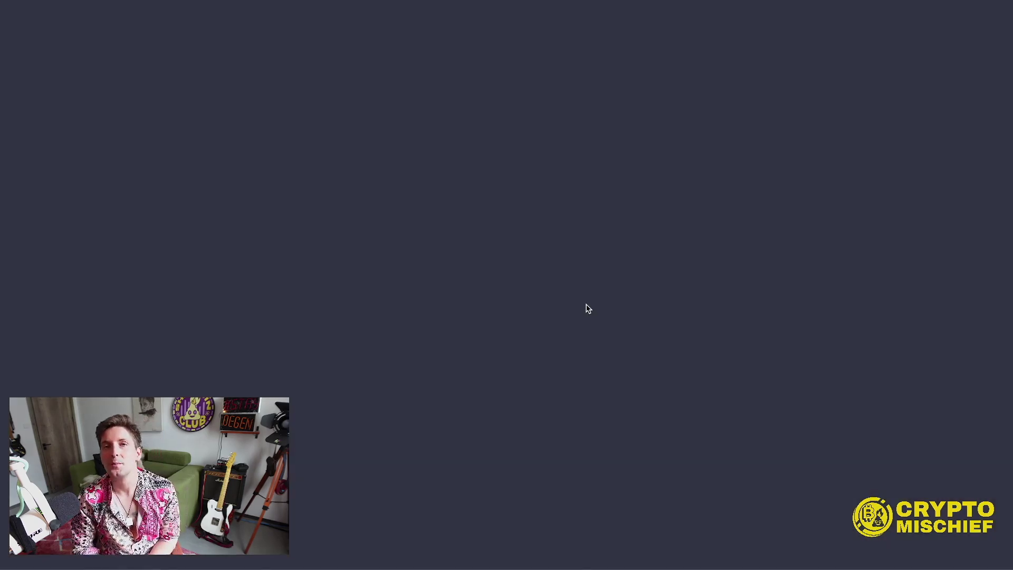
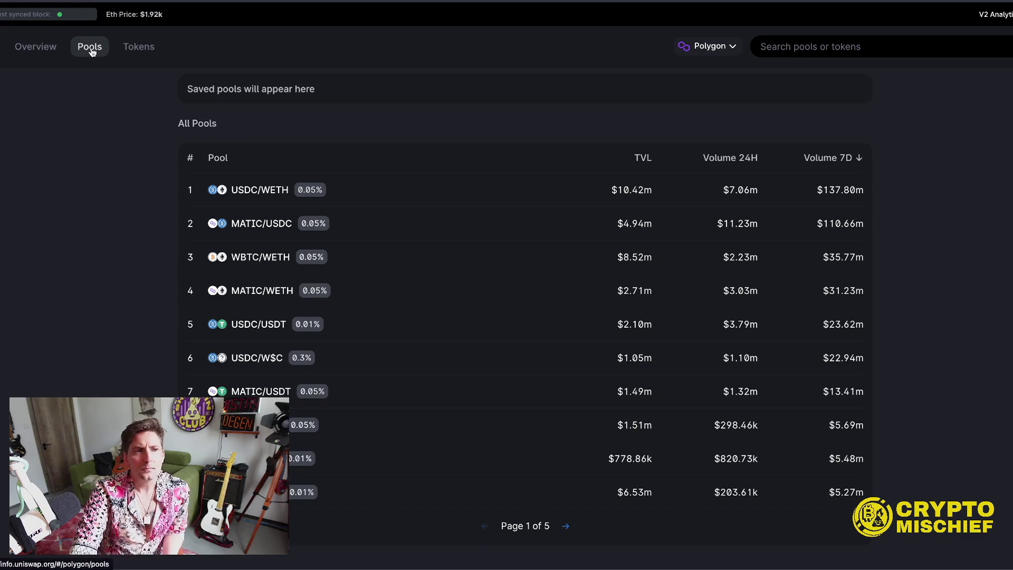
# Return to the Uniswap pools page, open the WETH/WBTC 0.3% position, and examine its minimum, maximum and current prices
pyautogui.hotkey('ctrl', 'Tab')
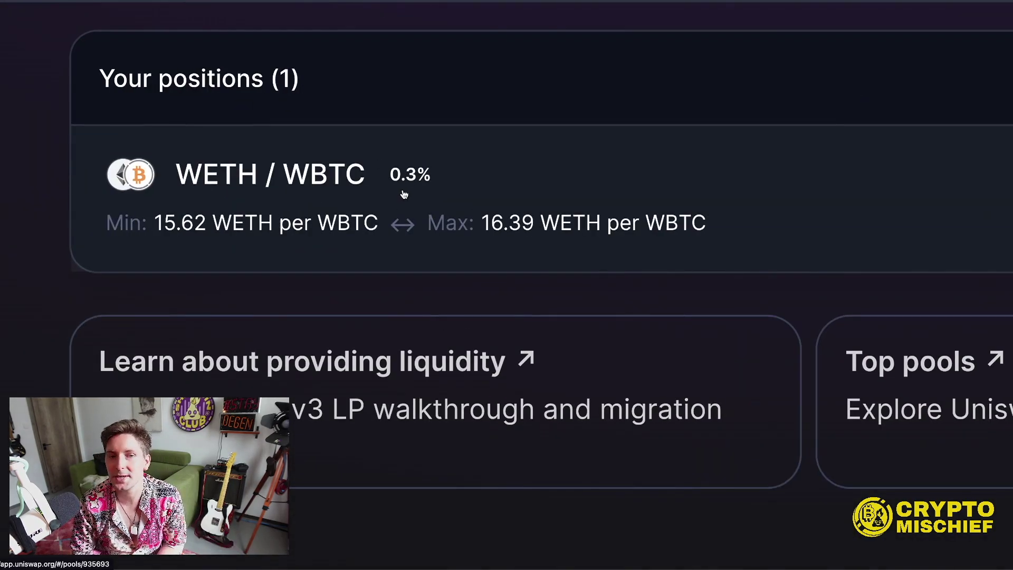
pyautogui.click(358, 180)
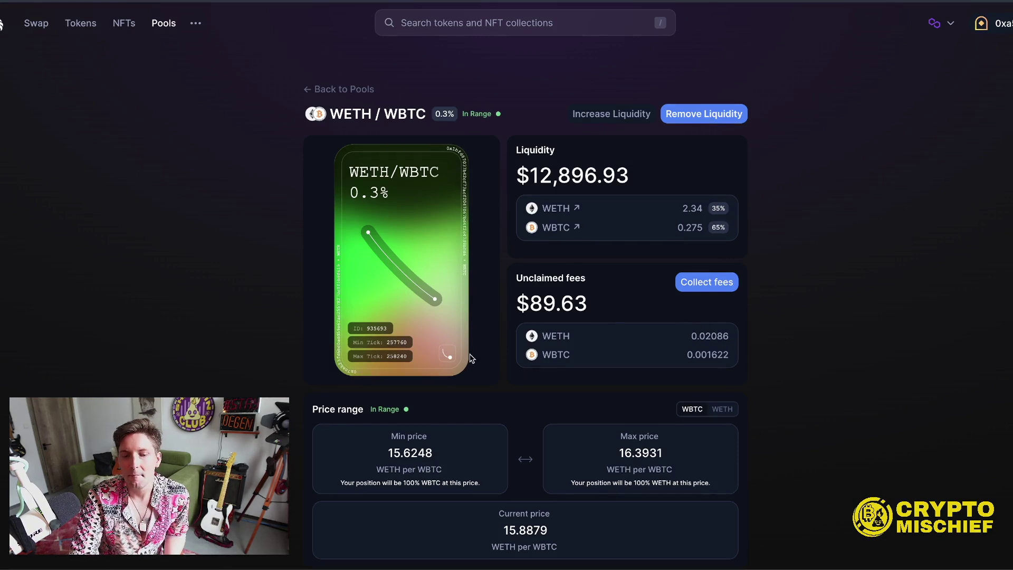
pyautogui.scroll(-1, 478, 354)
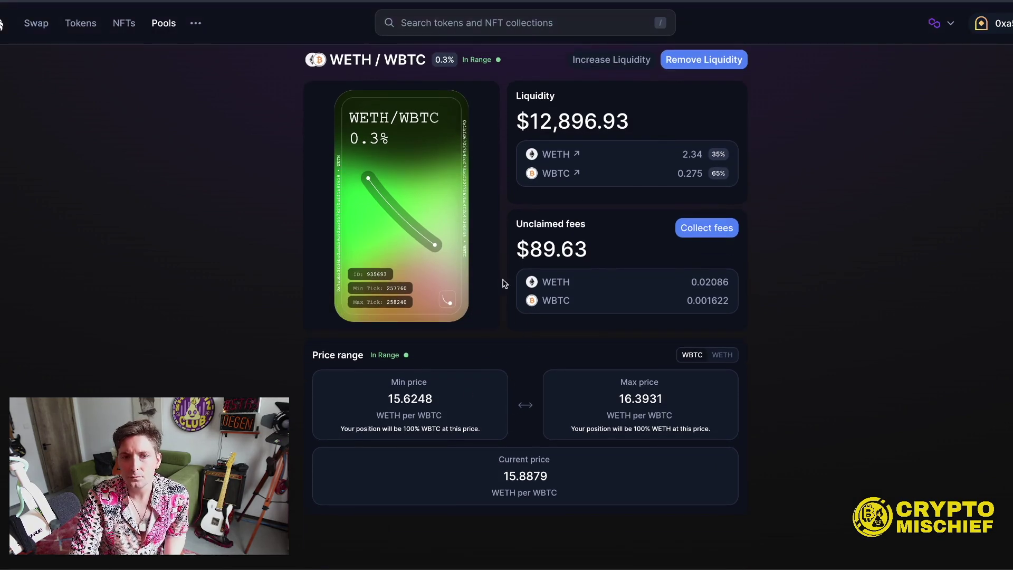
pyautogui.moveTo(388, 399); pyautogui.dragTo(441, 406)
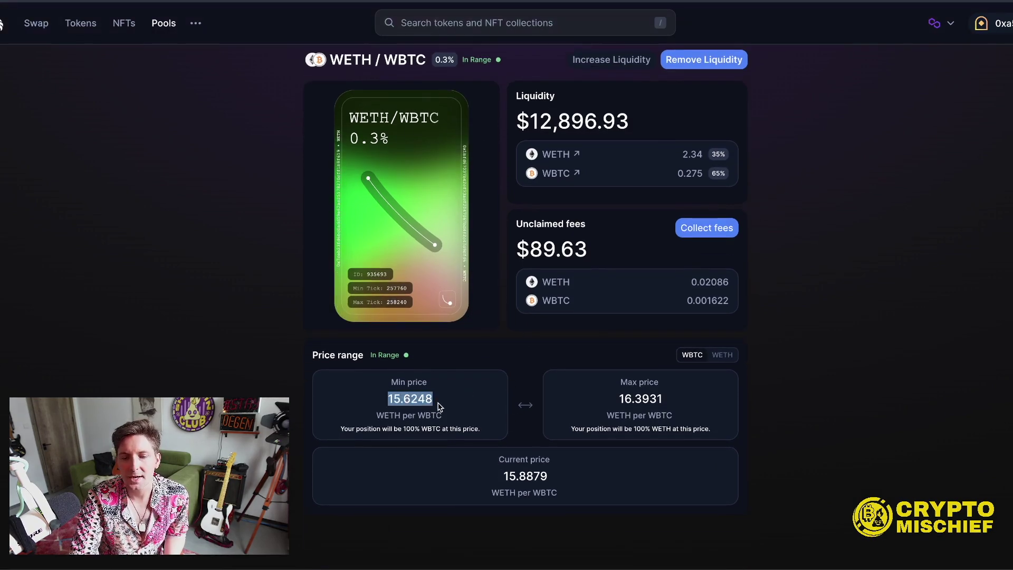
pyautogui.click(395, 402)
pyautogui.moveTo(389, 400); pyautogui.dragTo(446, 404)
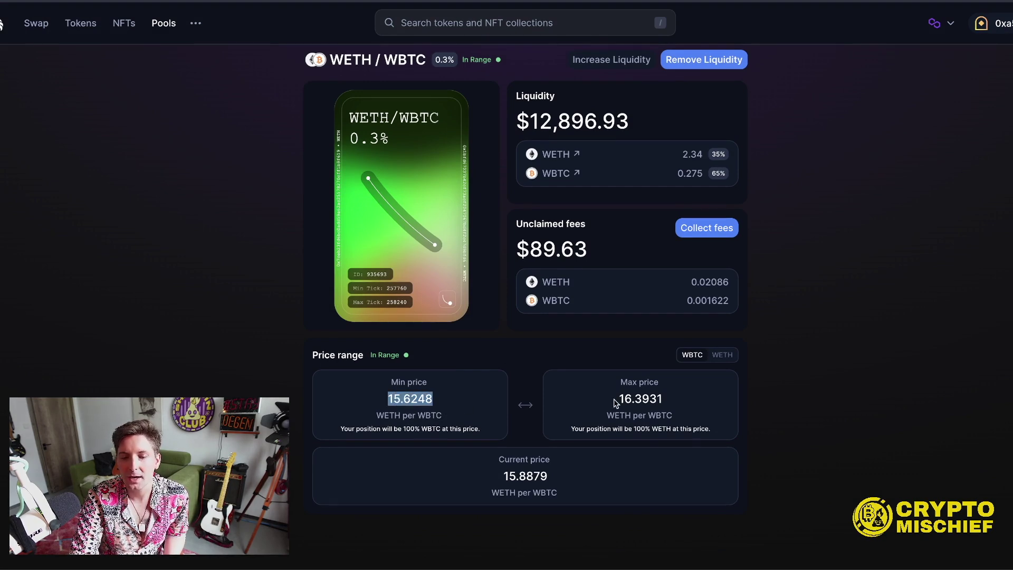
pyautogui.moveTo(623, 399); pyautogui.dragTo(680, 406)
pyautogui.click(658, 403)
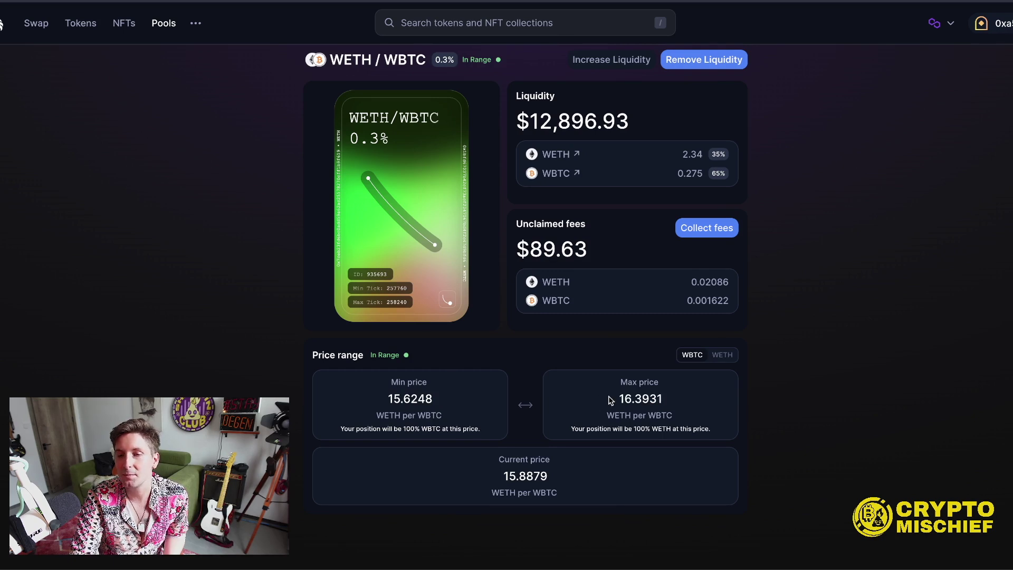
pyautogui.moveTo(502, 474); pyautogui.dragTo(561, 483)
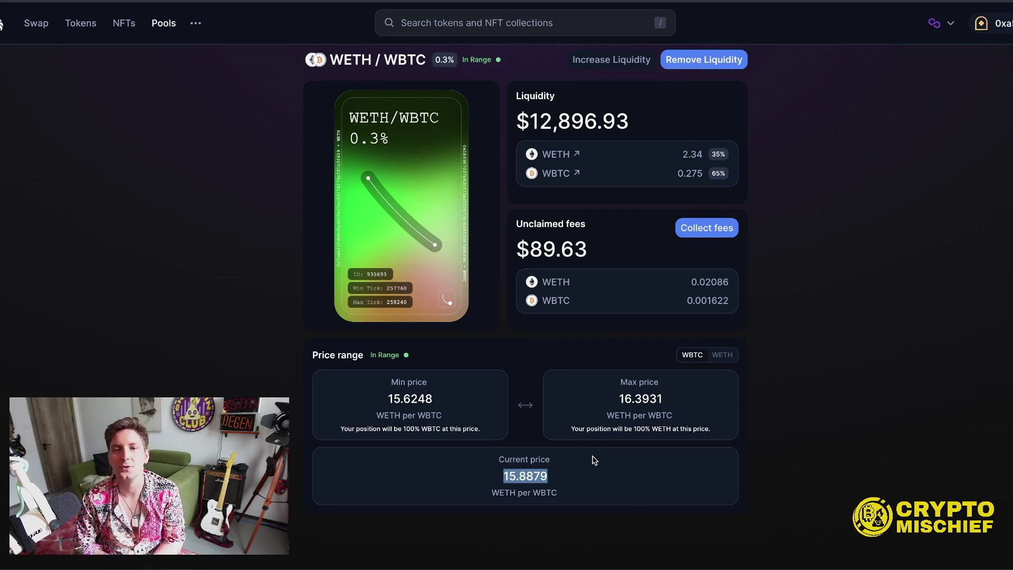
pyautogui.scroll(1, 516, 285)
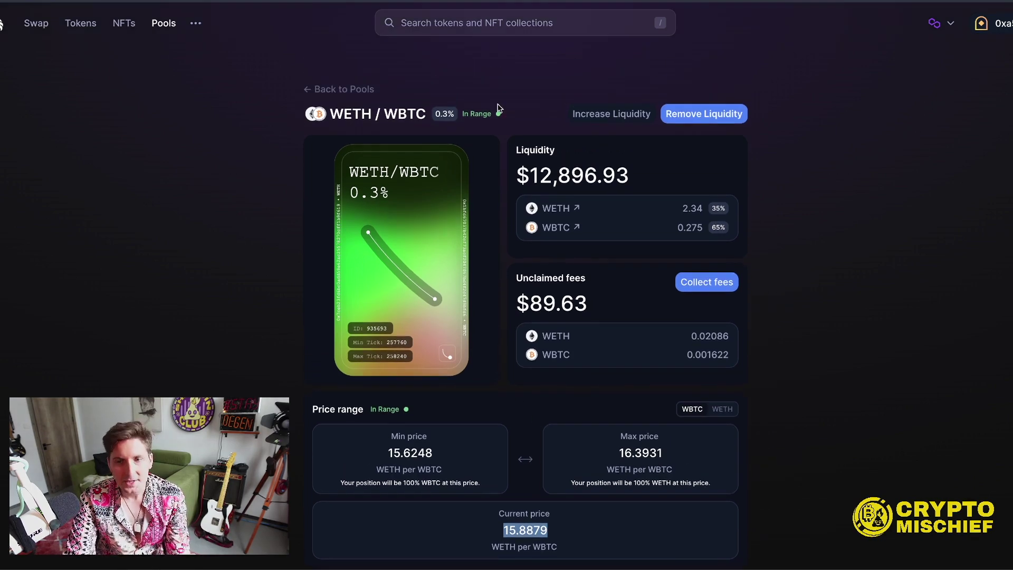
# Start a new liquidity position from the pools overview with WETH and USDC as the token pair
pyautogui.click(157, 24)
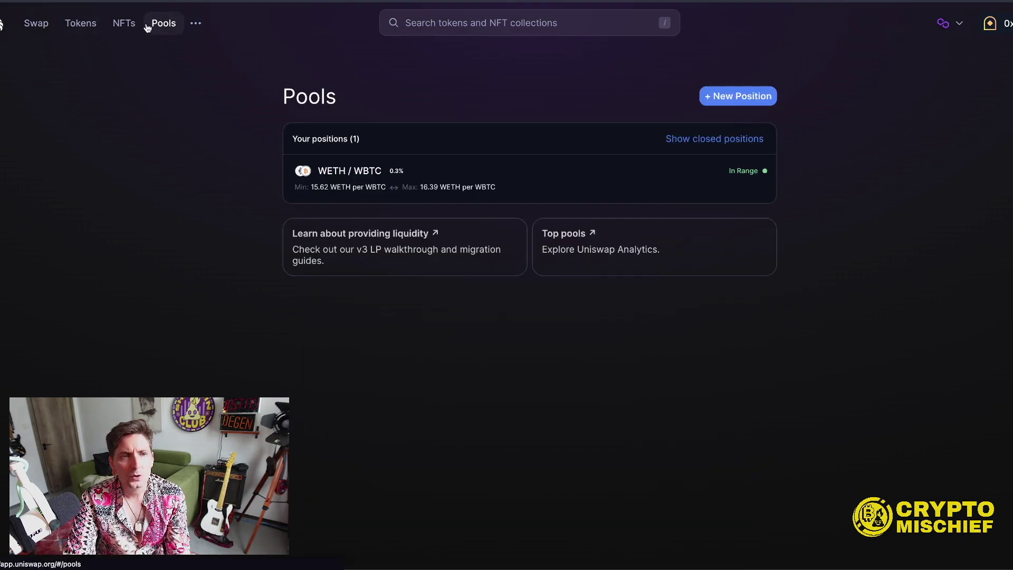
pyautogui.click(739, 99)
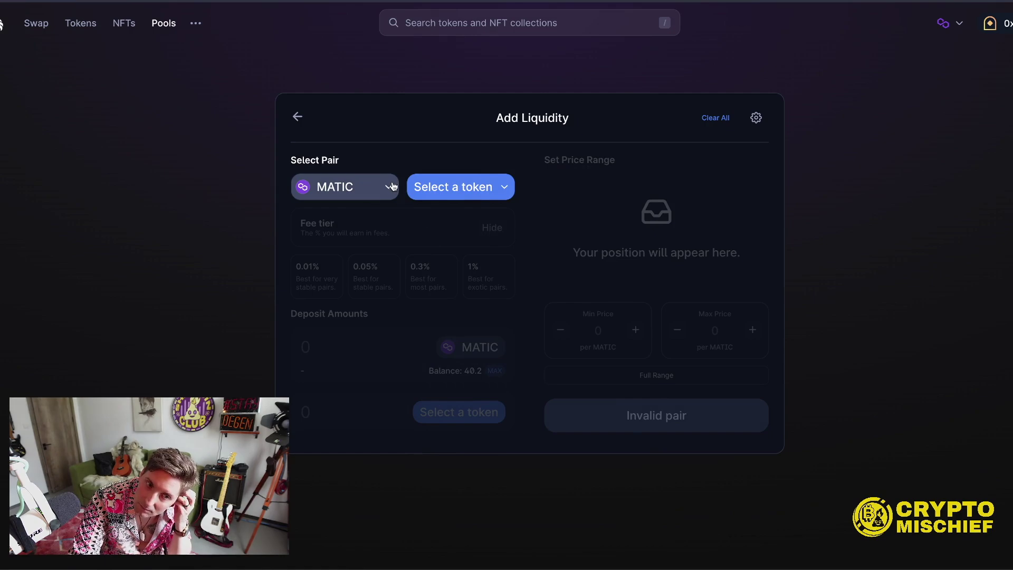
pyautogui.click(392, 188)
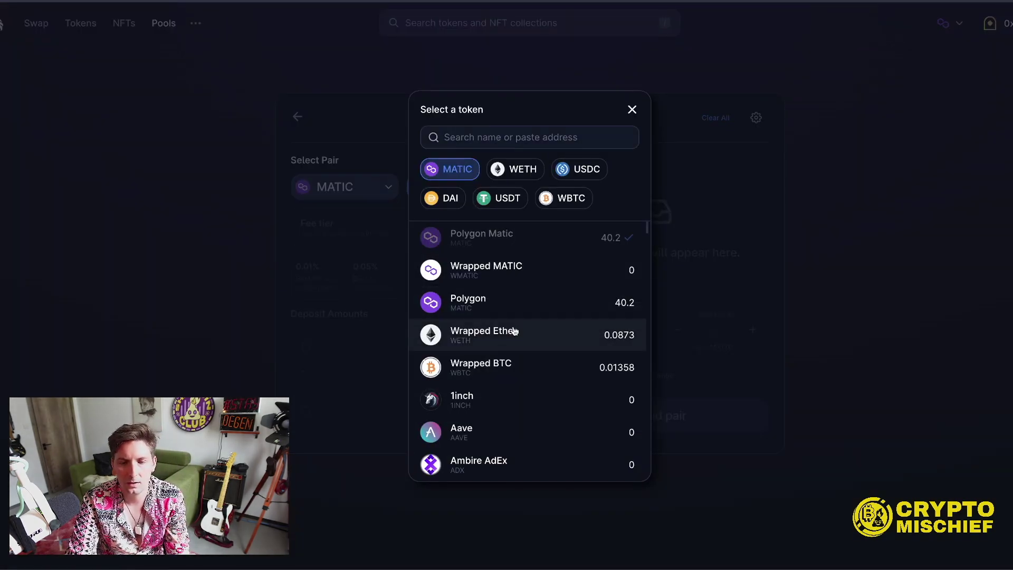
pyautogui.click(495, 333)
pyautogui.click(501, 199)
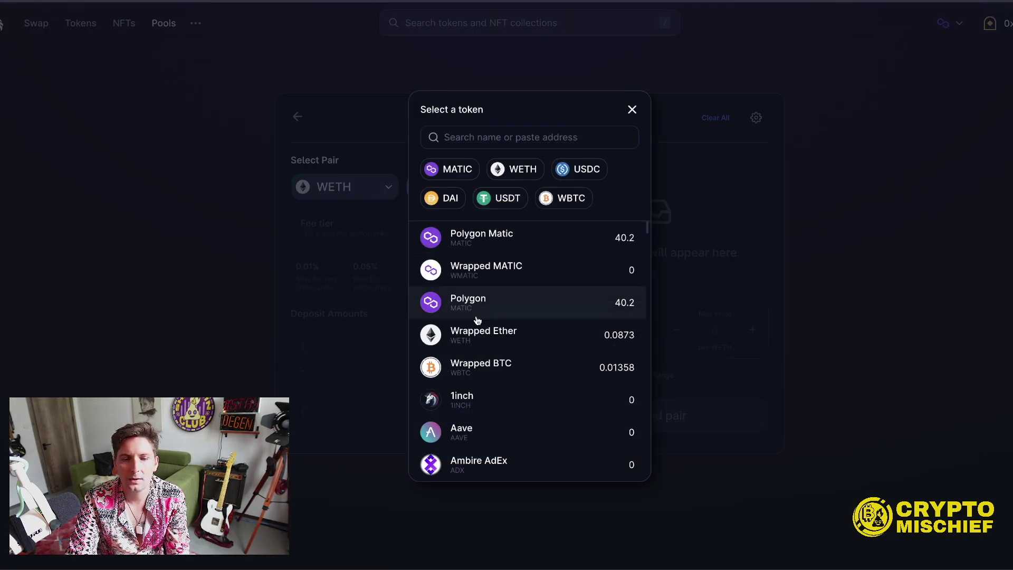
pyautogui.click(580, 168)
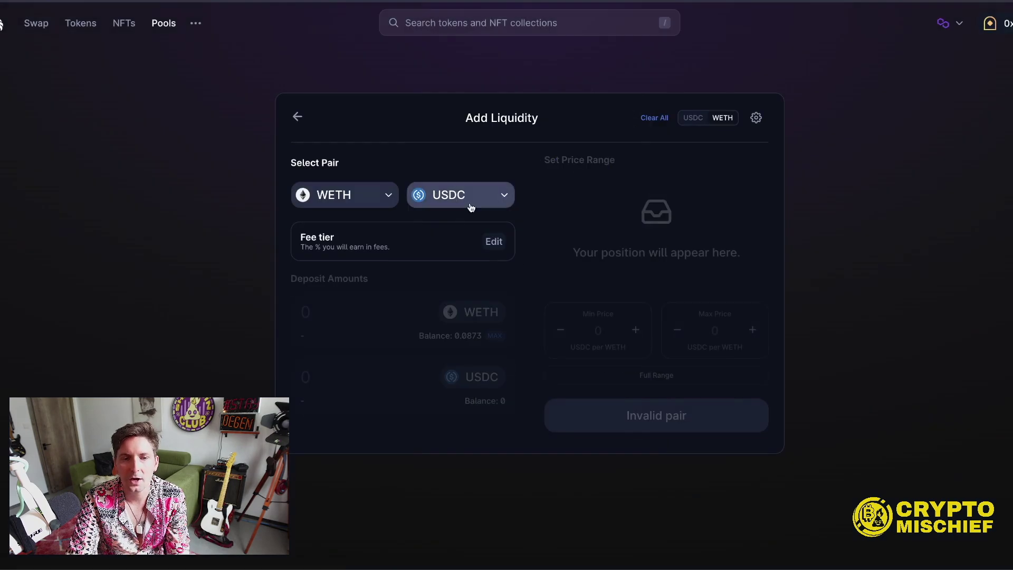
# Try the 0.05%, 0.3% and 1% fee tiers for the WETH/USDC position, ending on 0.05%
pyautogui.click(496, 241)
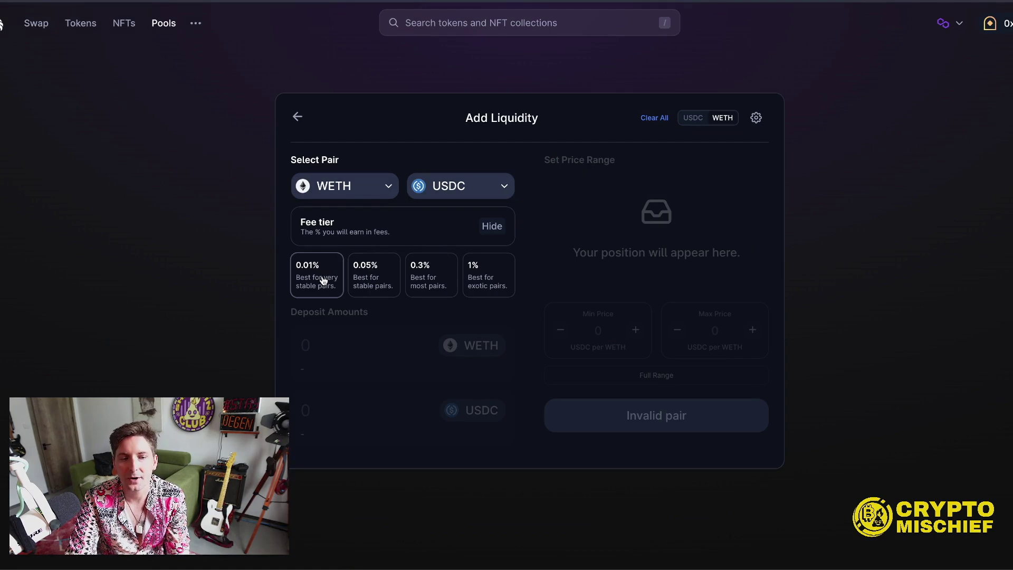
pyautogui.click(352, 289)
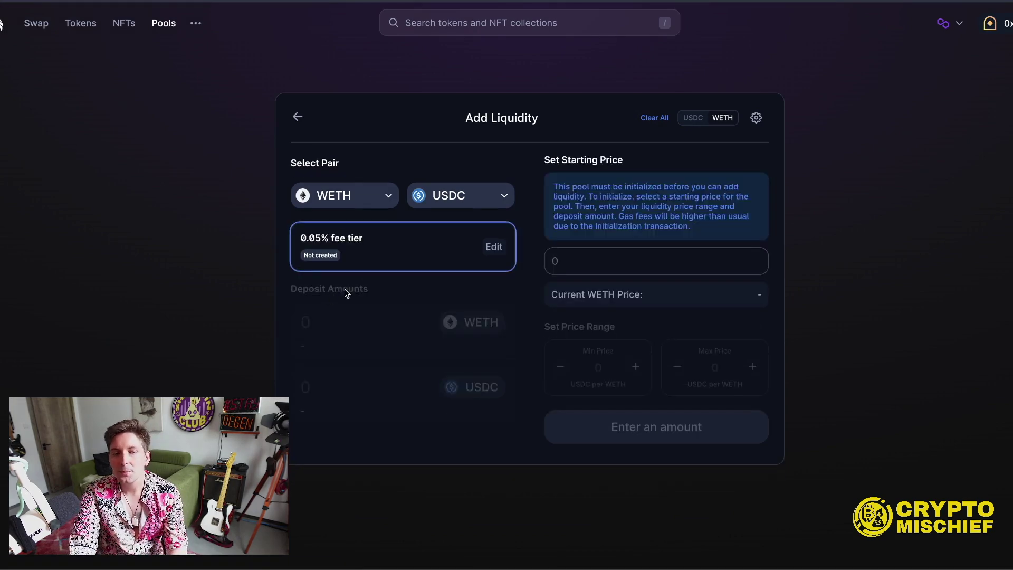
pyautogui.click(493, 245)
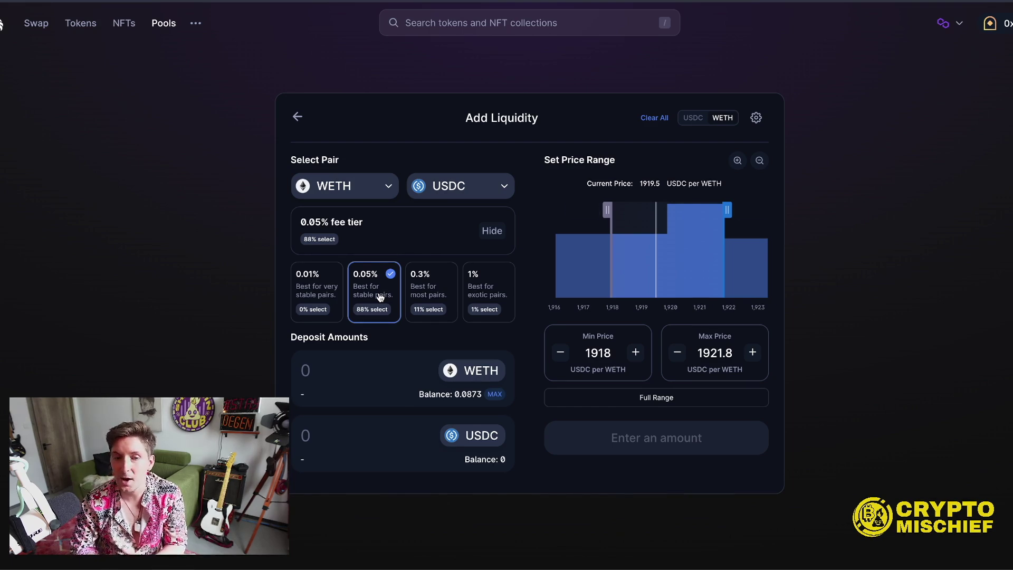
pyautogui.click(429, 283)
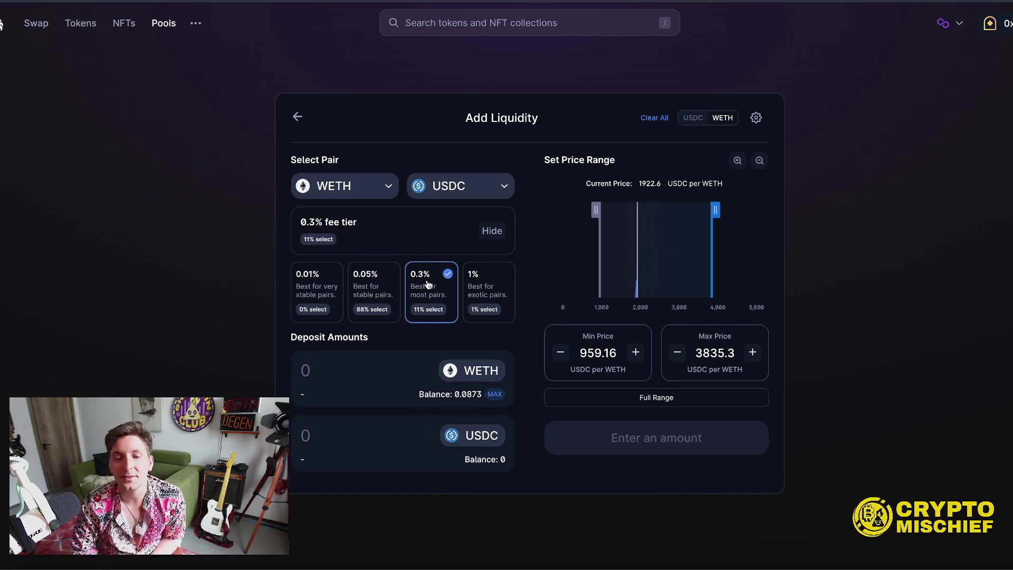
pyautogui.click(485, 291)
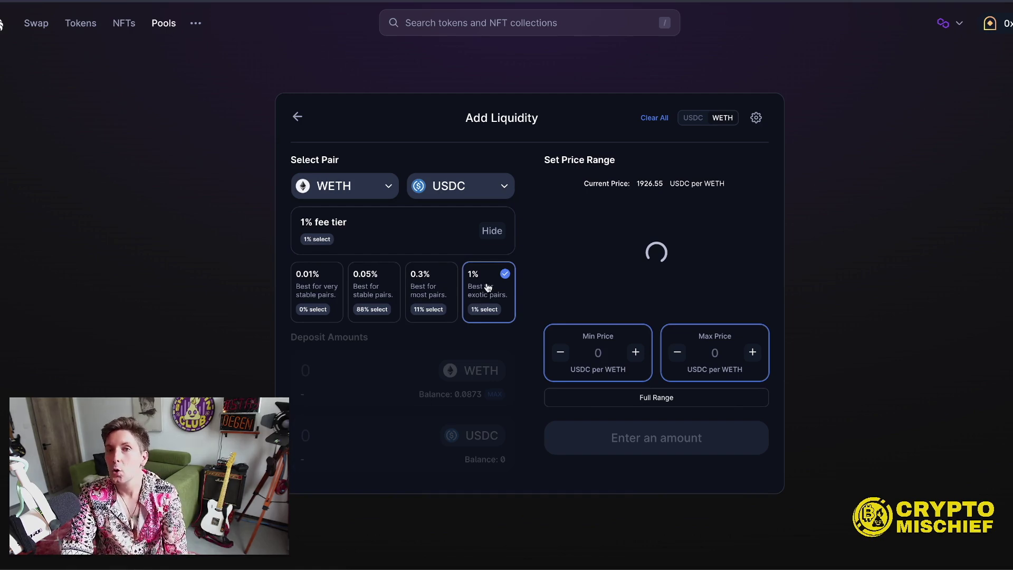
pyautogui.click(381, 299)
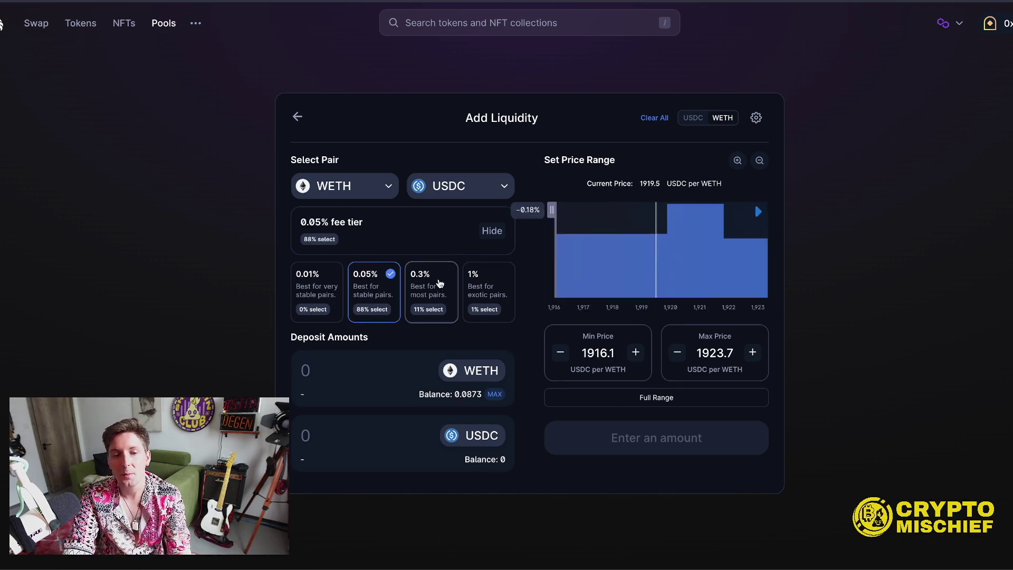
# Reopen the WETH/WBTC 0.3% position from the pools overview and review its liquidity, unclaimed fees and price range
pyautogui.click(157, 23)
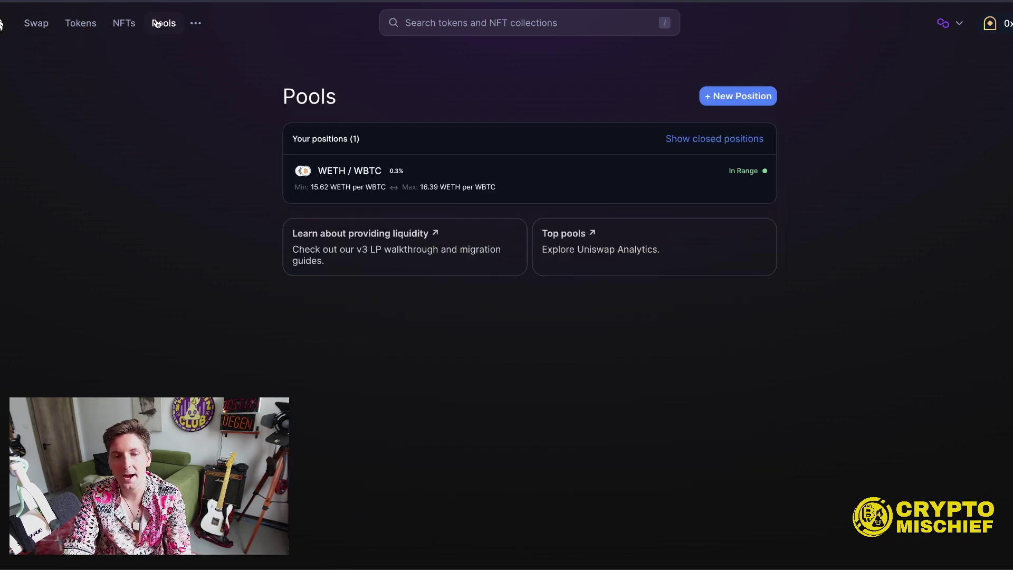
pyautogui.click(372, 191)
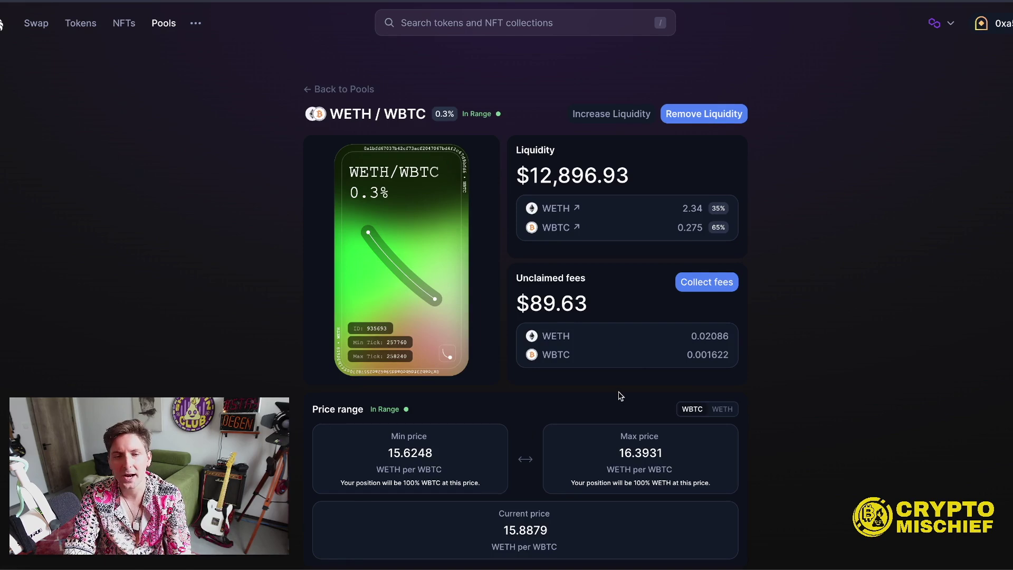
pyautogui.scroll(-1, 561, 350)
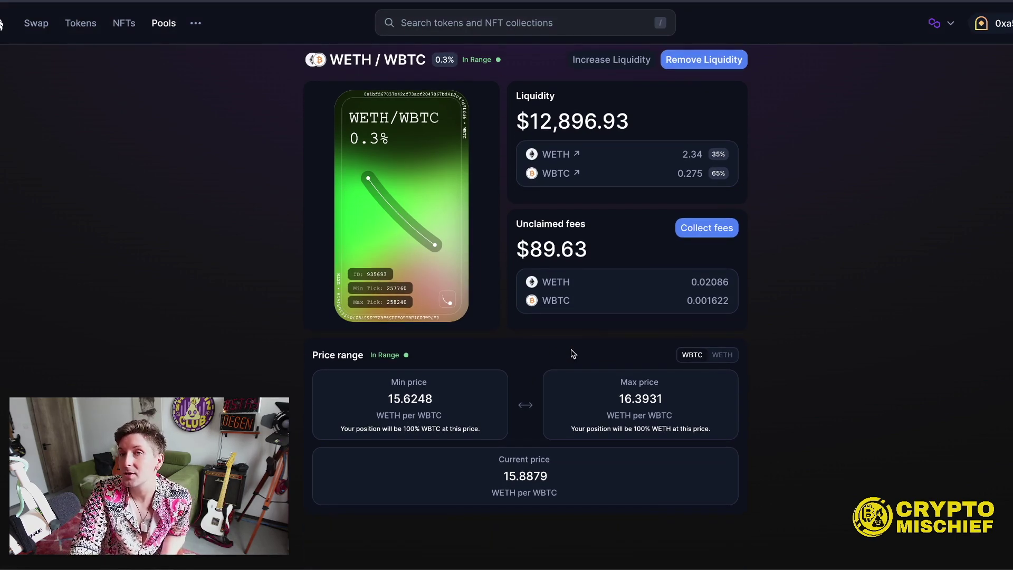
pyautogui.scroll(1, 584, 238)
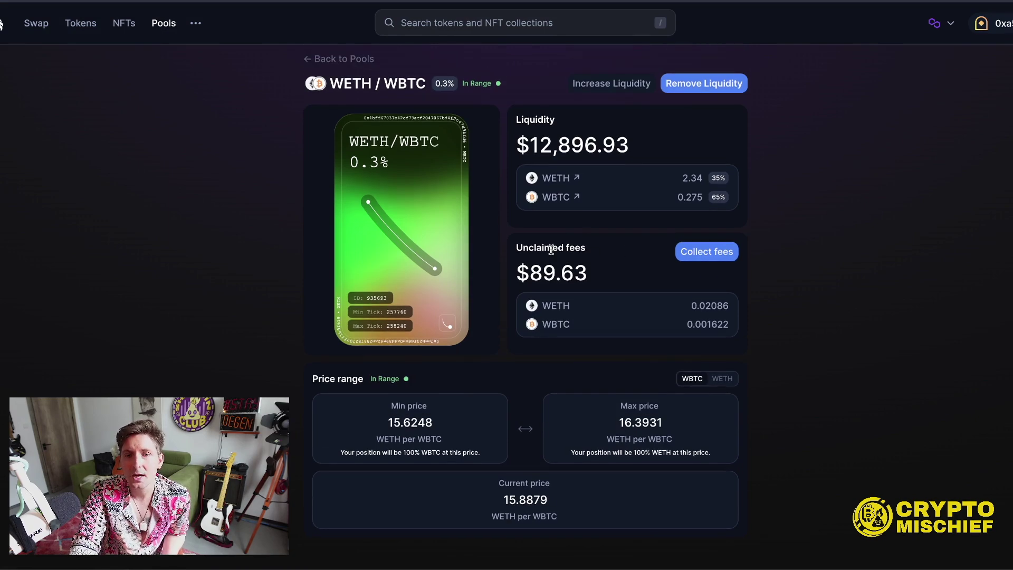
# Start a new liquidity position pairing WETH with USDC at the 0.05% fee tier
pyautogui.click(172, 33)
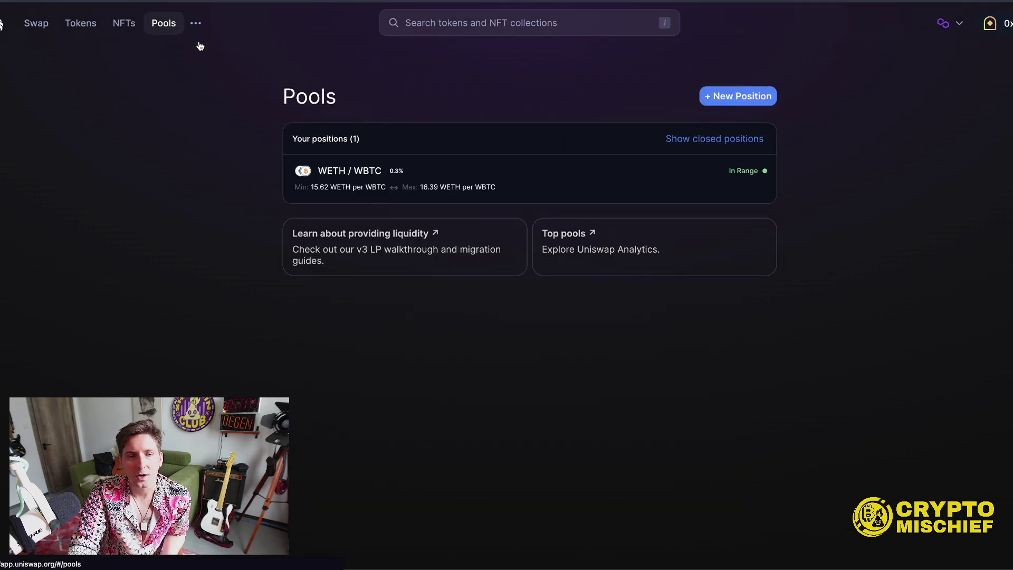
pyautogui.click(739, 97)
pyautogui.click(457, 190)
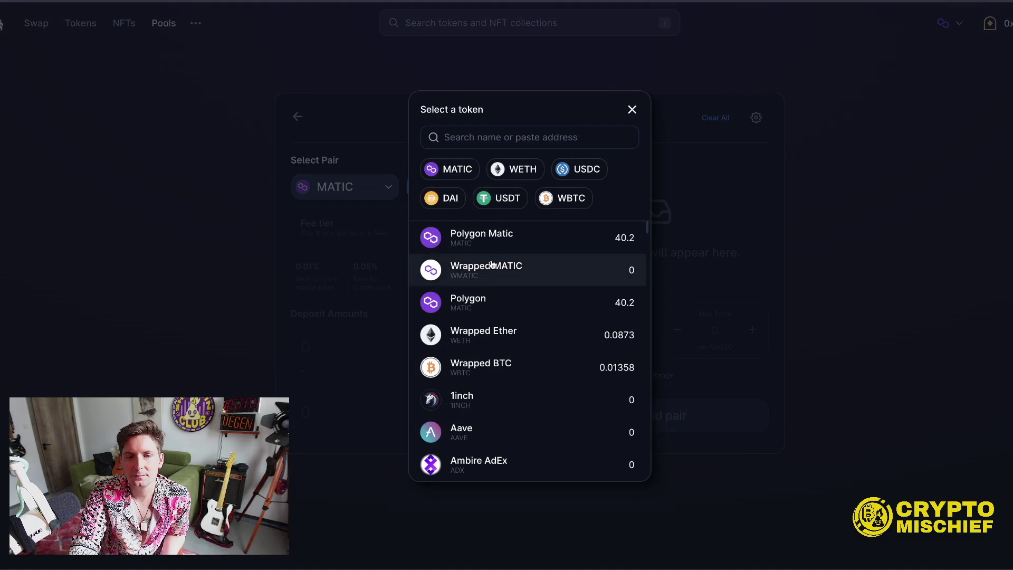
pyautogui.click(594, 175)
pyautogui.click(372, 195)
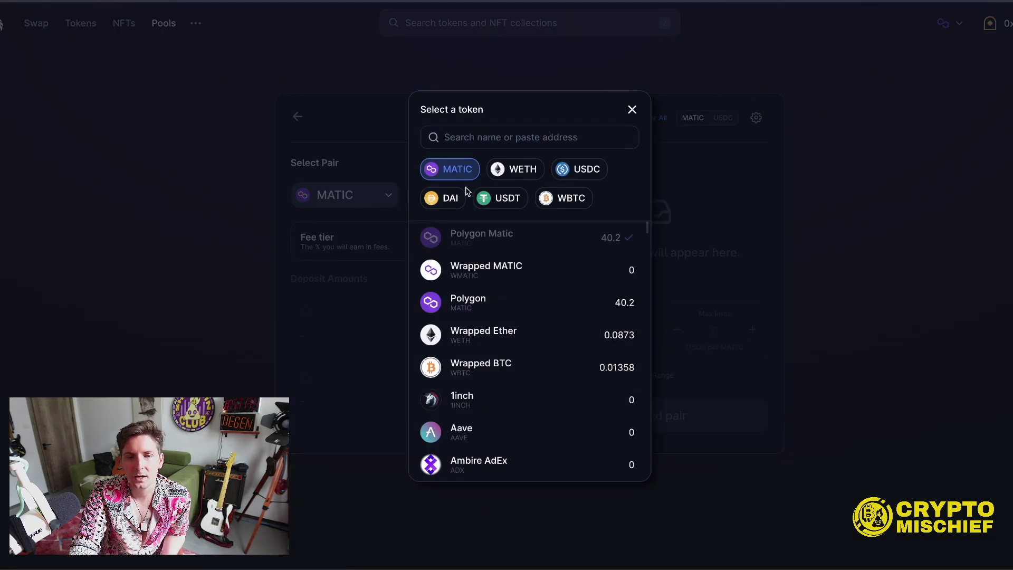
pyautogui.click(510, 171)
pyautogui.click(364, 271)
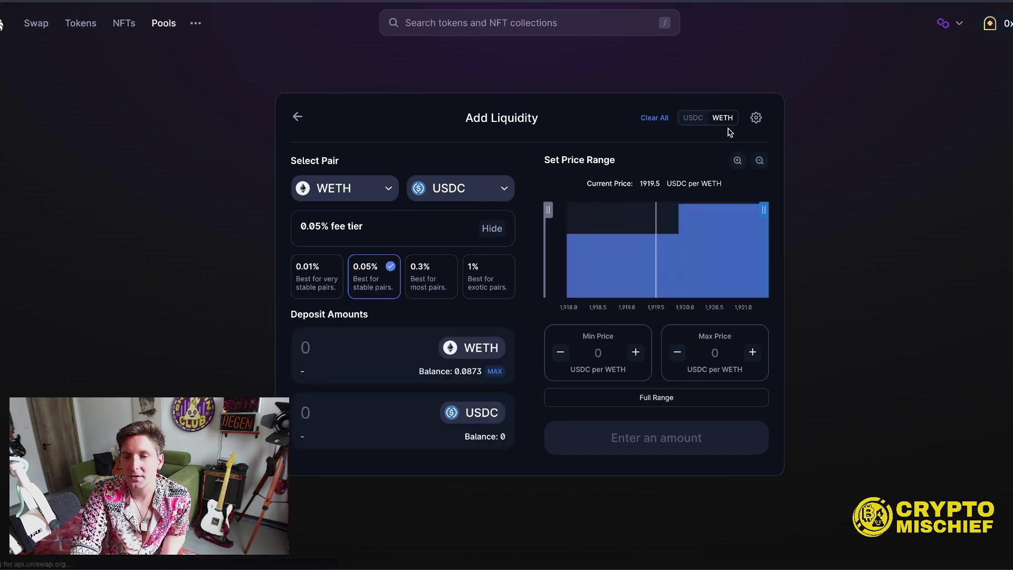
# Examine the WETH/USDC liquidity distribution around the current price on a wider price range chart
pyautogui.click(760, 160)
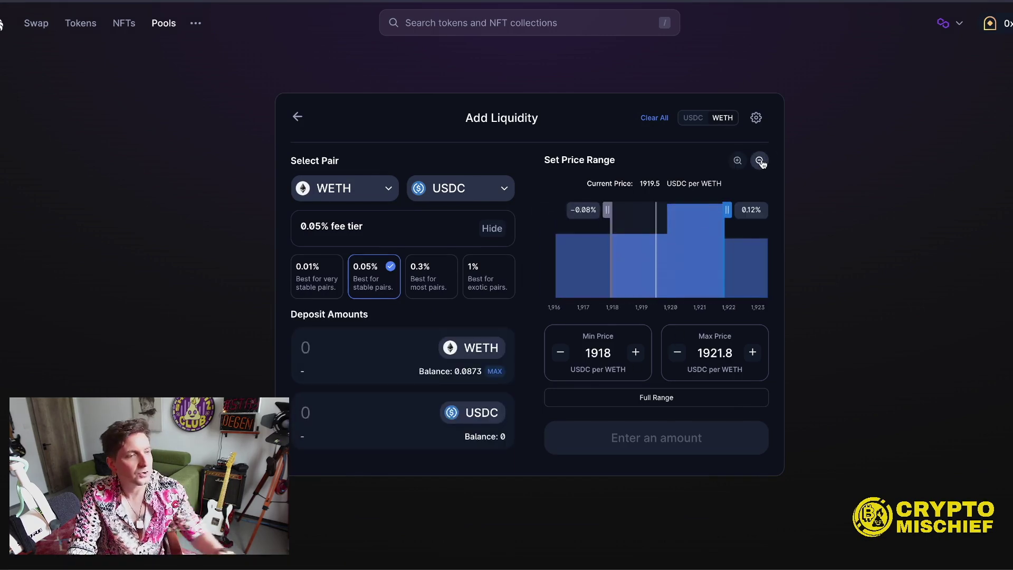
pyautogui.click(761, 161)
pyautogui.click(761, 160)
pyautogui.click(761, 160)
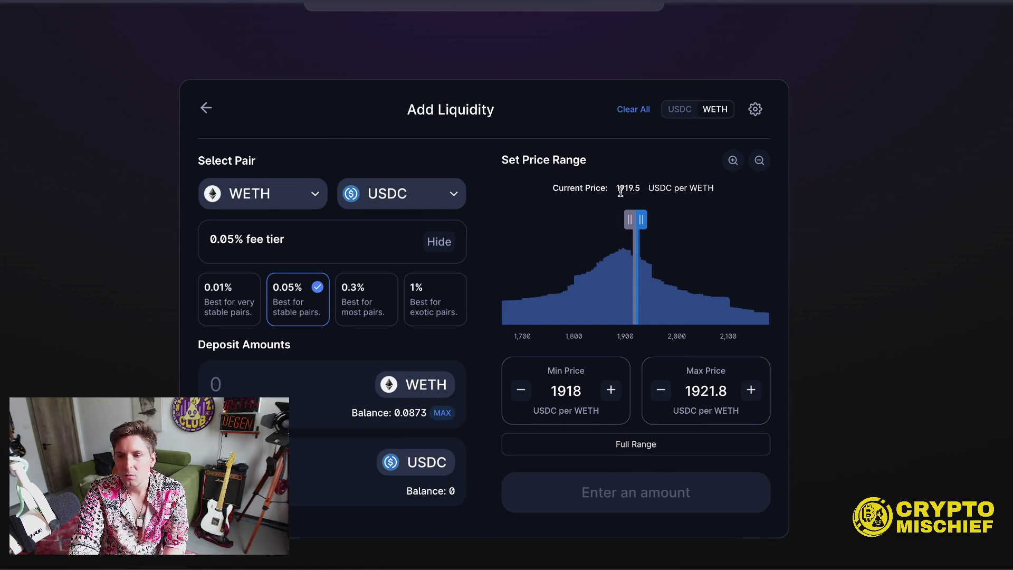
pyautogui.moveTo(644, 187); pyautogui.dragTo(621, 189)
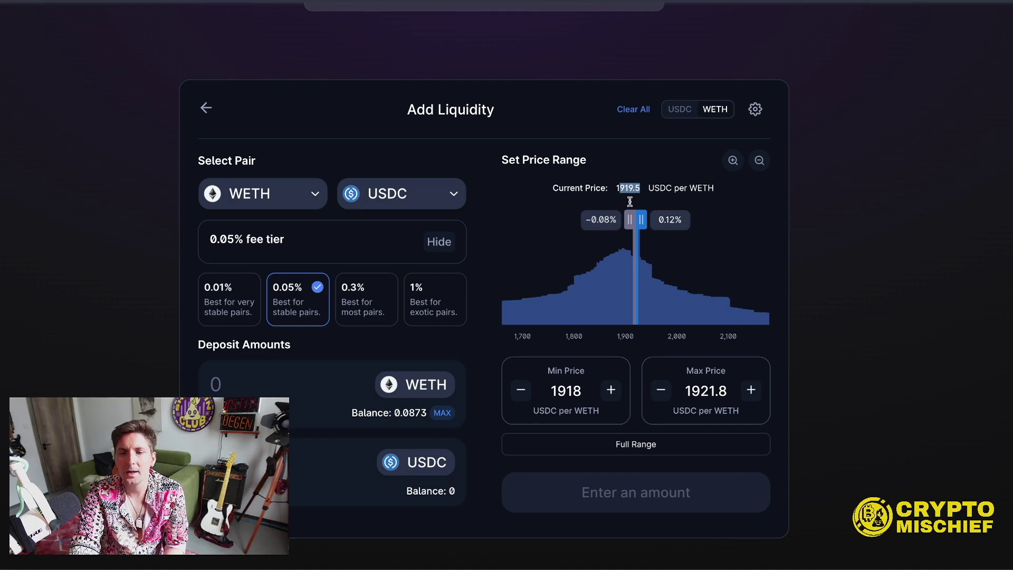
pyautogui.click(630, 218)
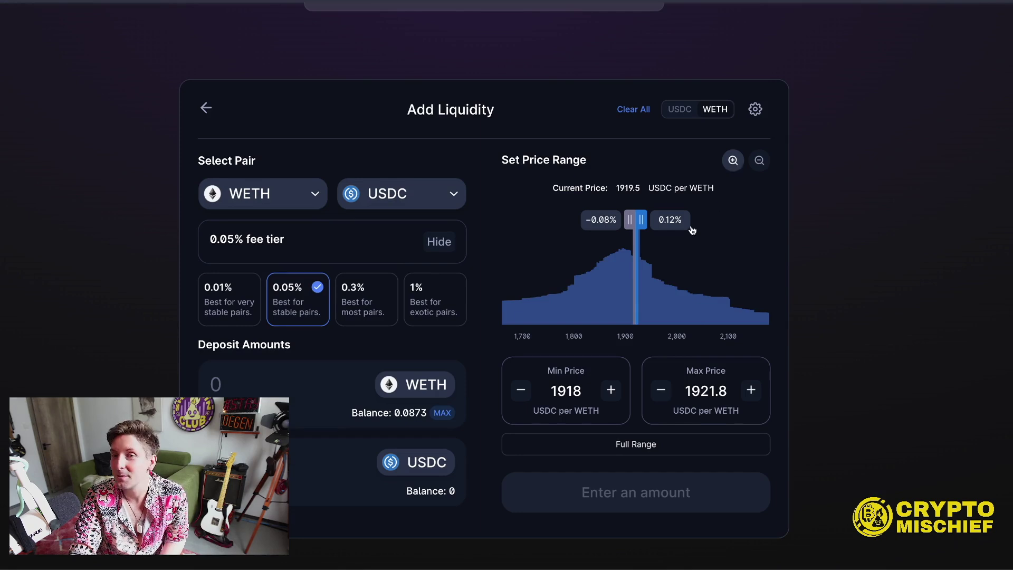
# Try a price range below the market, from a minimum of 1790.1 to a maximum of 1918 USDC per WETH
pyautogui.click(734, 162)
pyautogui.moveTo(631, 221)
pyautogui.mouseDown()
pyautogui.moveTo(469, 242)
pyautogui.moveTo(483, 238)
pyautogui.mouseUp()
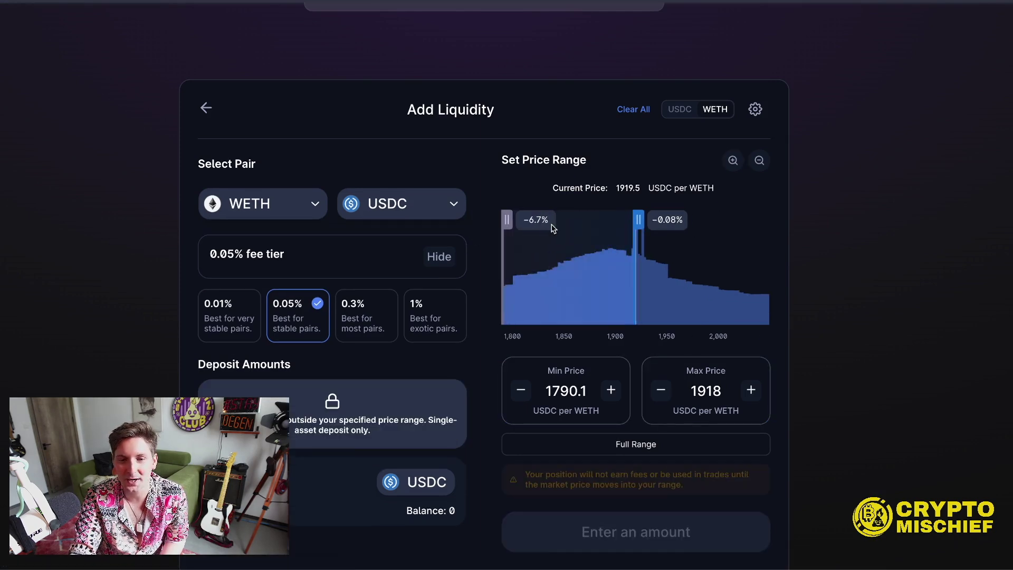
pyautogui.click(760, 161)
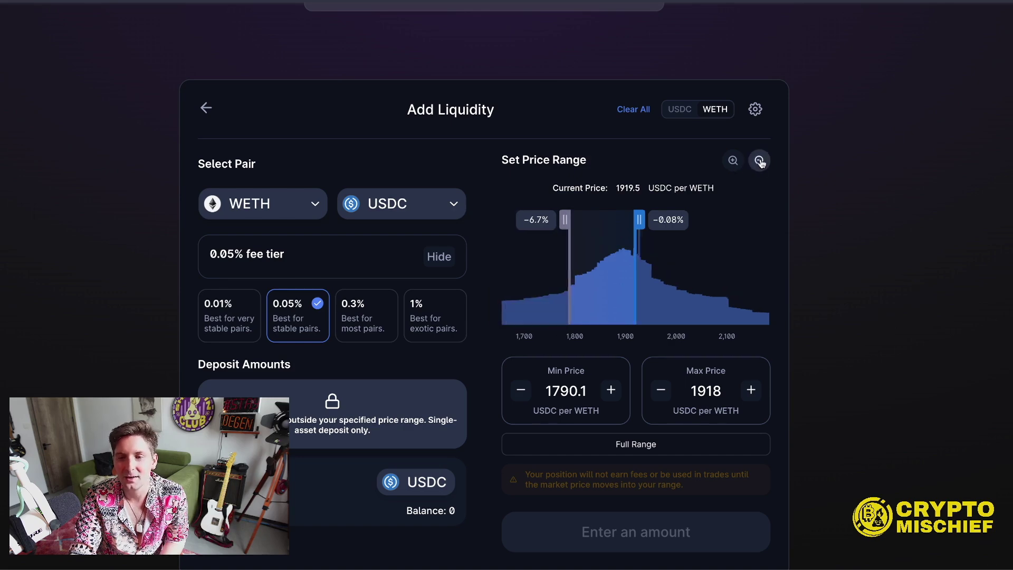
pyautogui.doubleClick(760, 161)
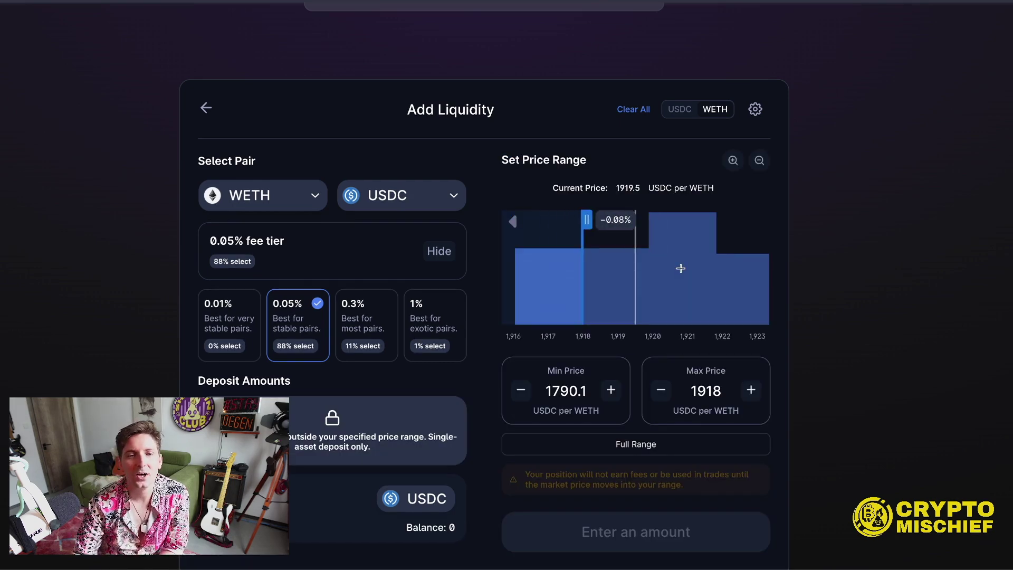
# Lower the minimum price stepwise to 1775.8 USDC per WETH
pyautogui.scroll(-2, 833, 303)
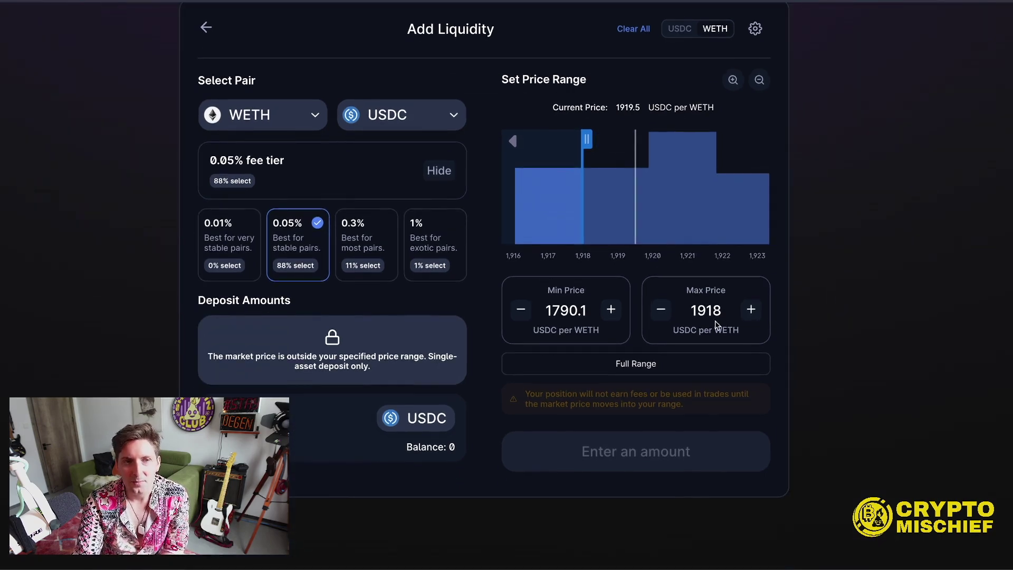
pyautogui.scroll(2, 807, 314)
pyautogui.scroll(-2, 808, 314)
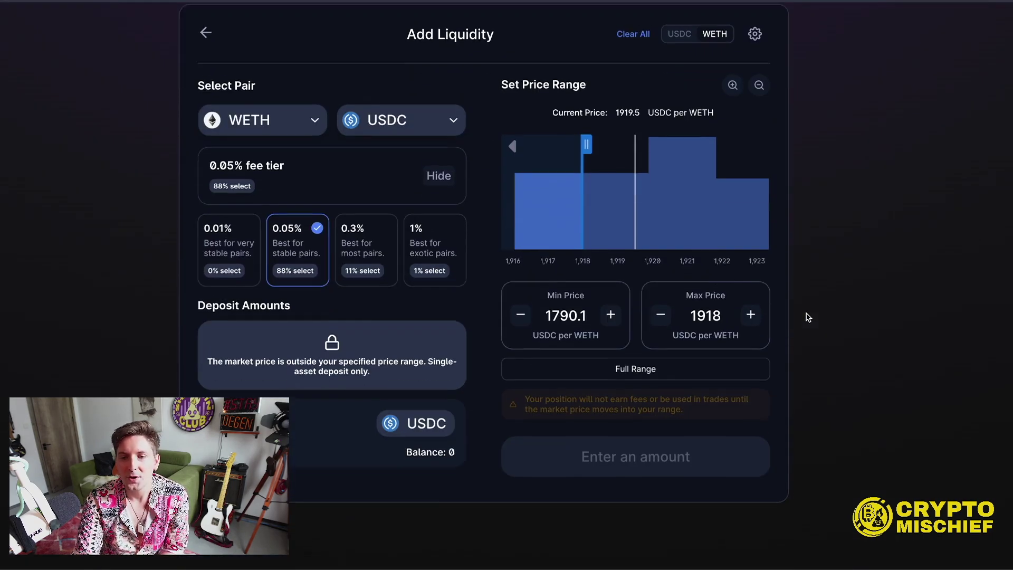
pyautogui.scroll(1, 776, 333)
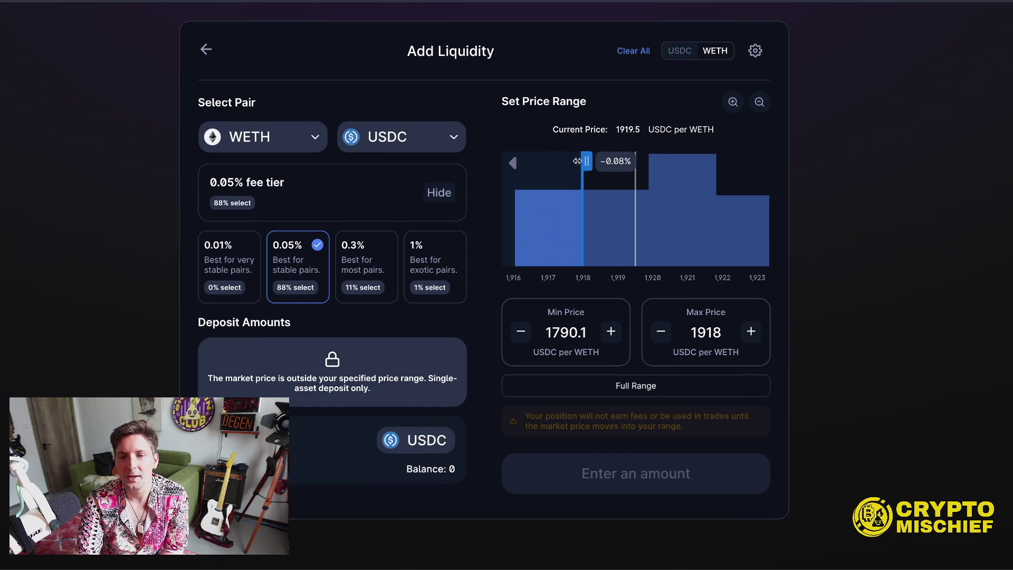
pyautogui.moveTo(584, 162)
pyautogui.mouseDown()
pyautogui.moveTo(544, 161)
pyautogui.moveTo(586, 161)
pyautogui.mouseUp()
pyautogui.click(521, 332)
pyautogui.click(522, 332)
pyautogui.click(522, 332)
pyautogui.click(522, 332)
pyautogui.click(521, 333)
pyautogui.click(522, 333)
pyautogui.click(521, 333)
pyautogui.click(522, 333)
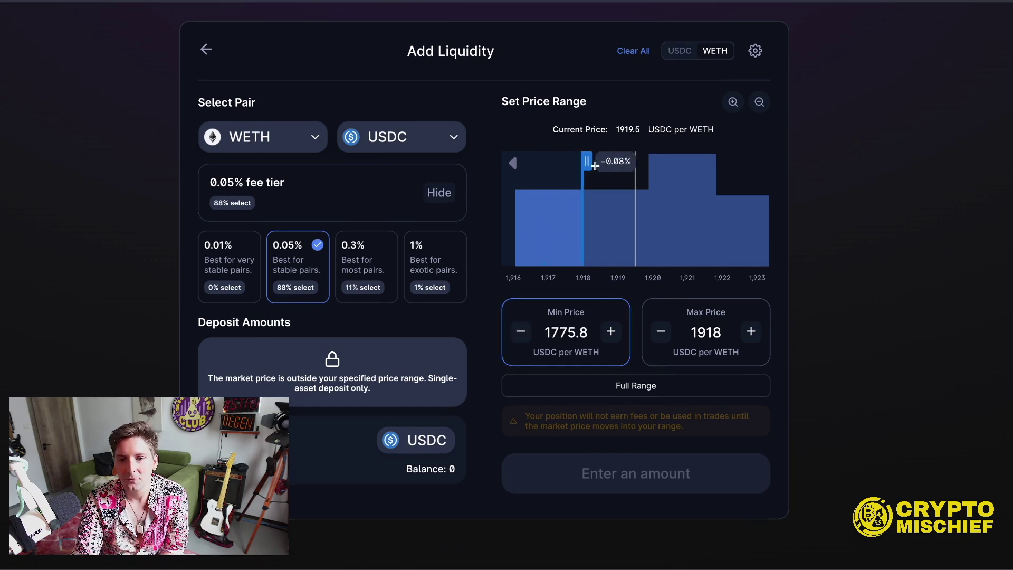
# Raise the maximum price on the range chart to 2081.9 USDC per WETH
pyautogui.click(759, 101)
pyautogui.click(759, 102)
pyautogui.click(760, 101)
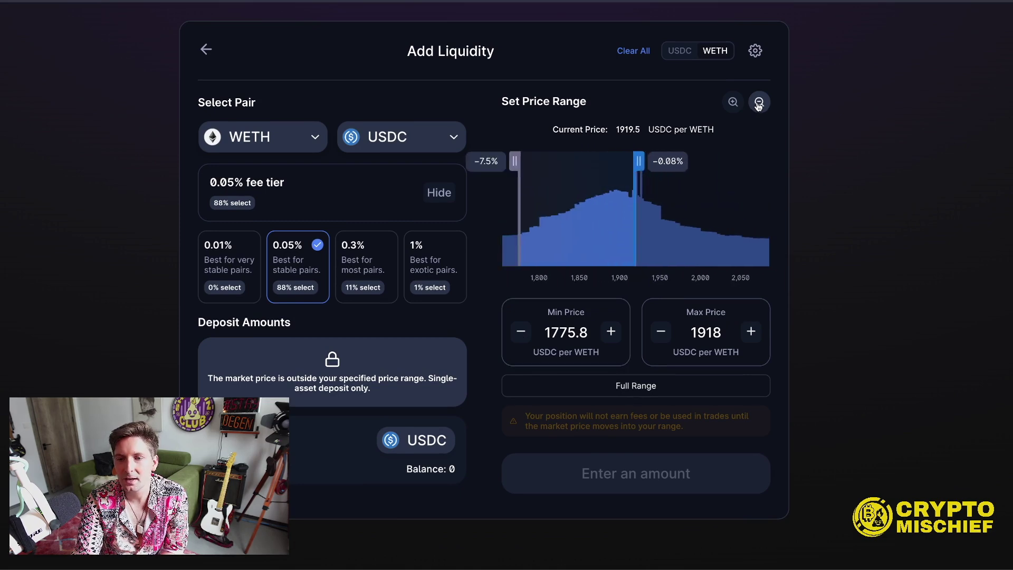
pyautogui.moveTo(641, 162); pyautogui.dragTo(658, 162)
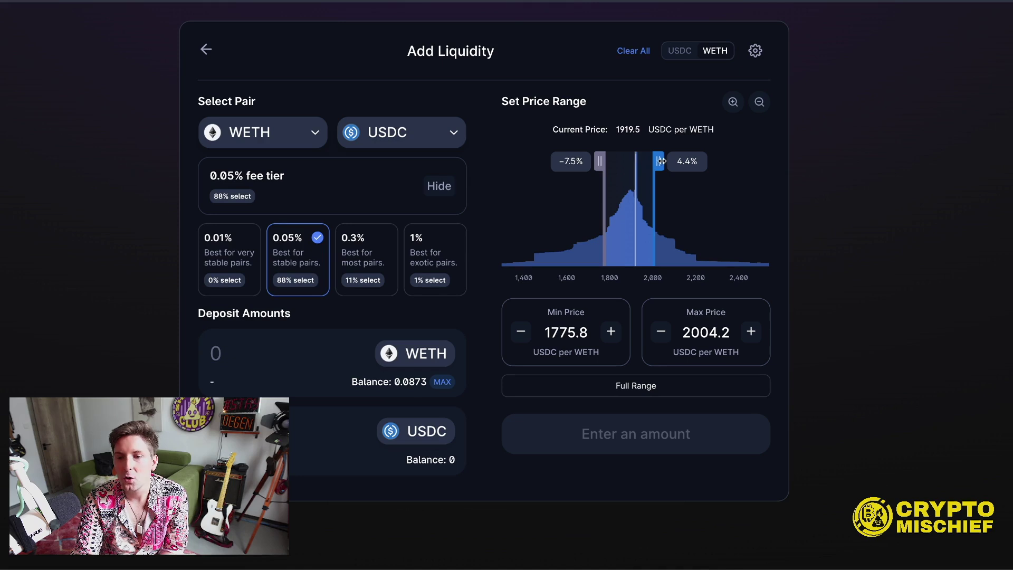
pyautogui.moveTo(662, 161); pyautogui.dragTo(666, 162)
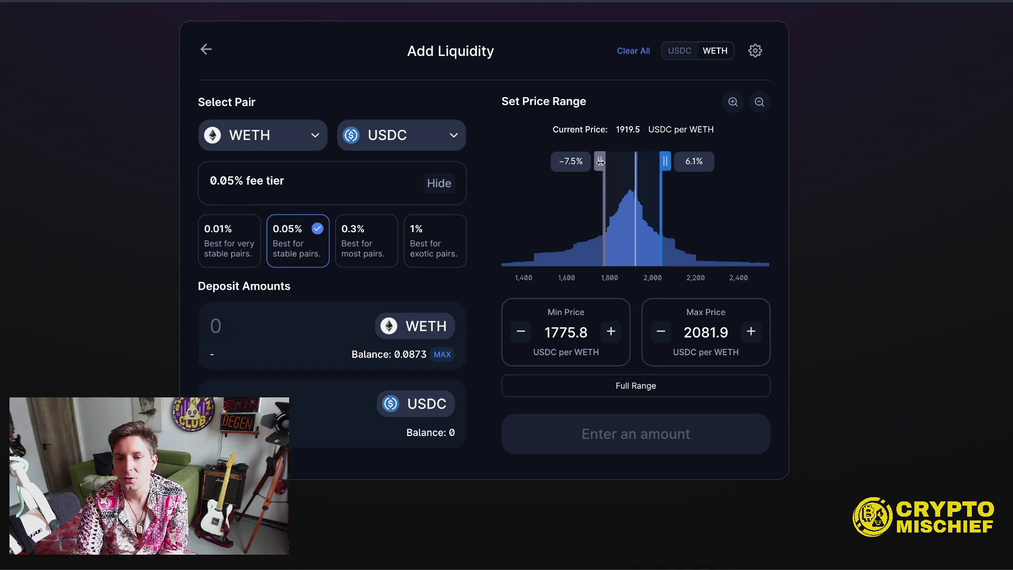
# Try a price range around the market price with a minimum of 1756.4 and a maximum of 2057 USDC per WETH
pyautogui.moveTo(600, 162); pyautogui.dragTo(660, 162)
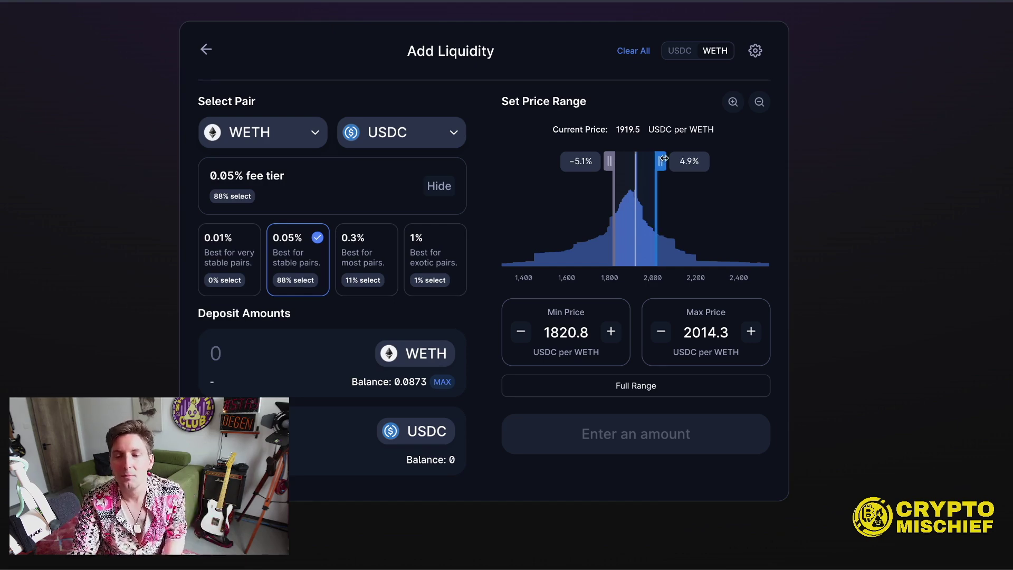
pyautogui.moveTo(664, 158); pyautogui.dragTo(671, 158)
pyautogui.moveTo(610, 163); pyautogui.dragTo(603, 164)
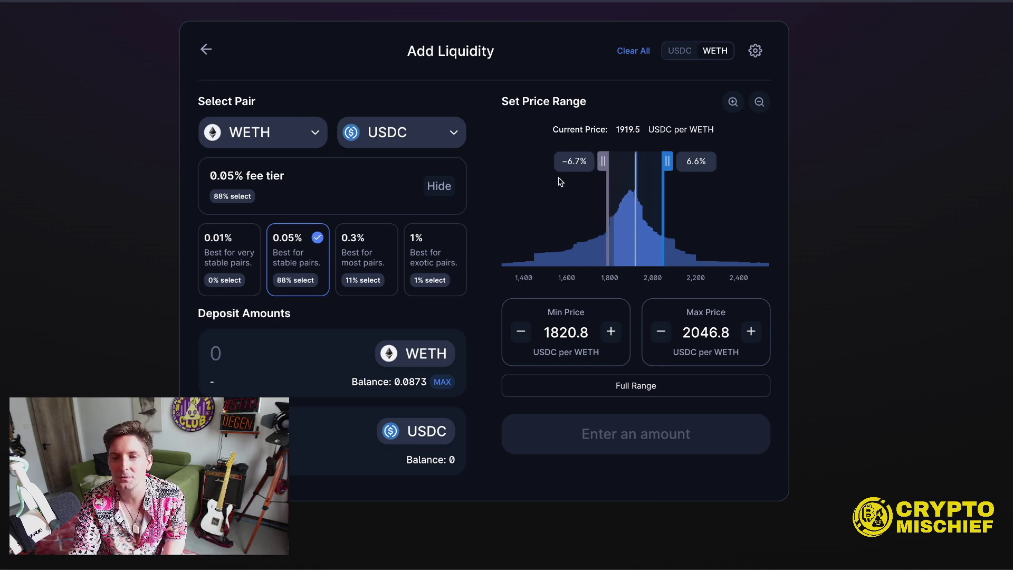
pyautogui.moveTo(558, 178); pyautogui.dragTo(595, 163)
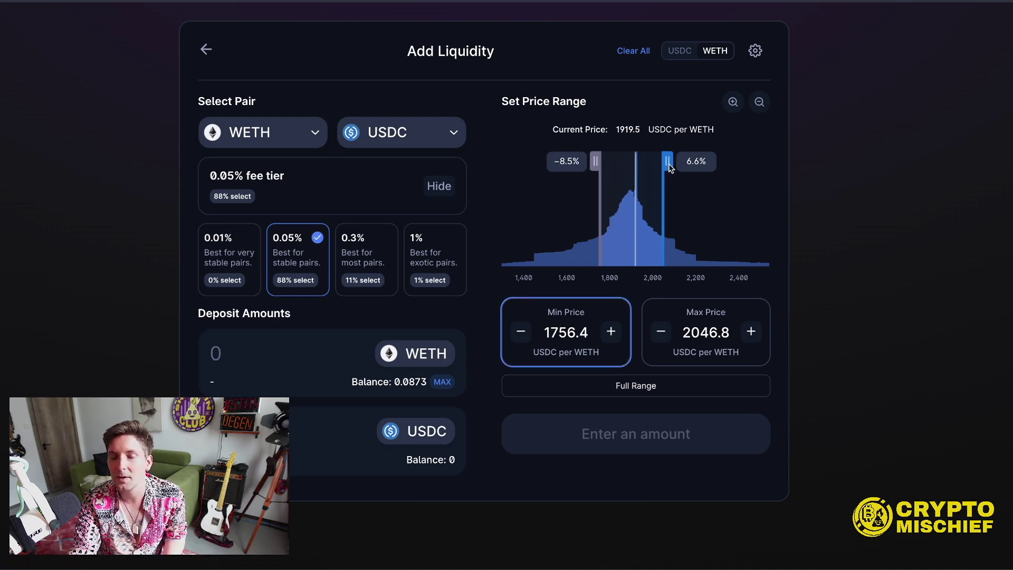
pyautogui.moveTo(668, 165); pyautogui.dragTo(670, 165)
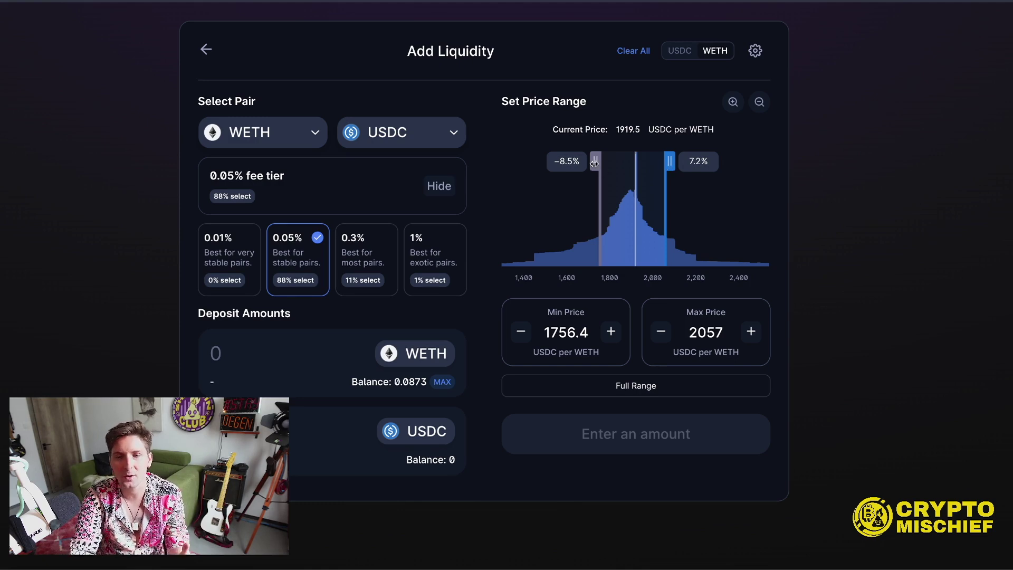
# Shift the price range to 1895.1 minimum and 2115.4 maximum USDC per WETH, and choose the full range option
pyautogui.moveTo(593, 164); pyautogui.dragTo(682, 167)
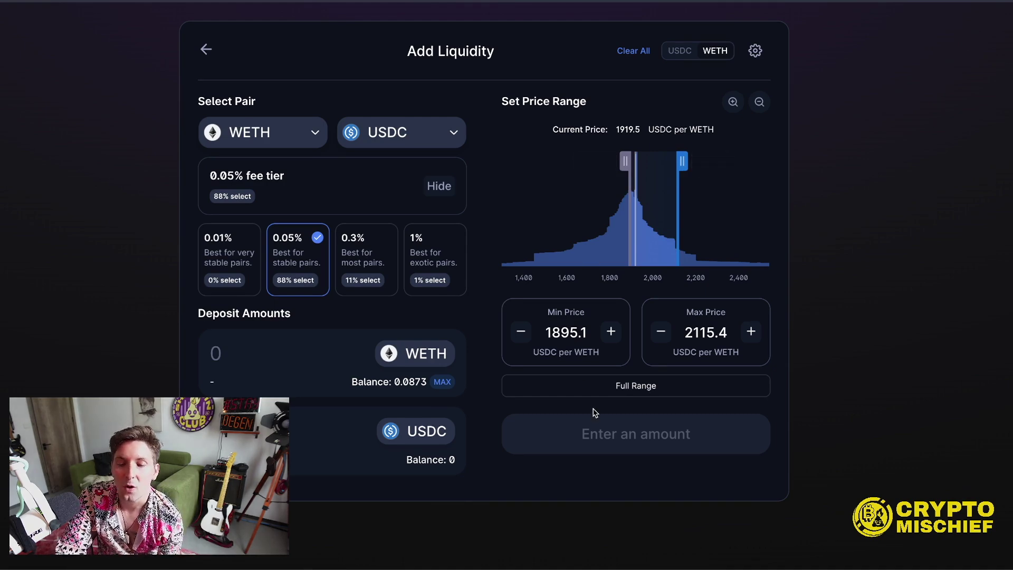
pyautogui.click(627, 388)
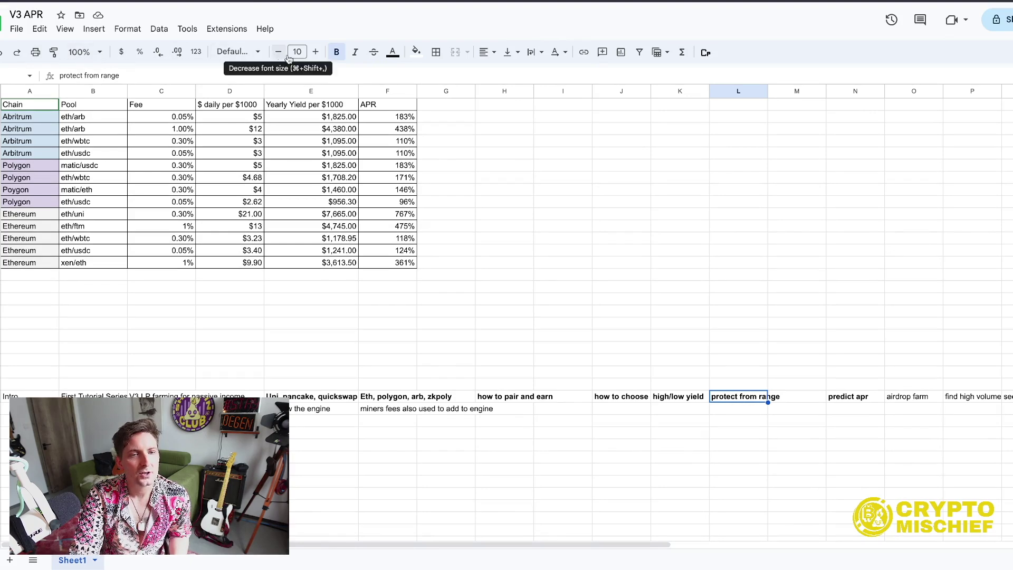
# Switch to the V3 APR spreadsheet and increase the font size of the "protect from range" cell to 14
pyautogui.click(316, 52)
pyautogui.click(316, 52)
pyautogui.click(316, 52)
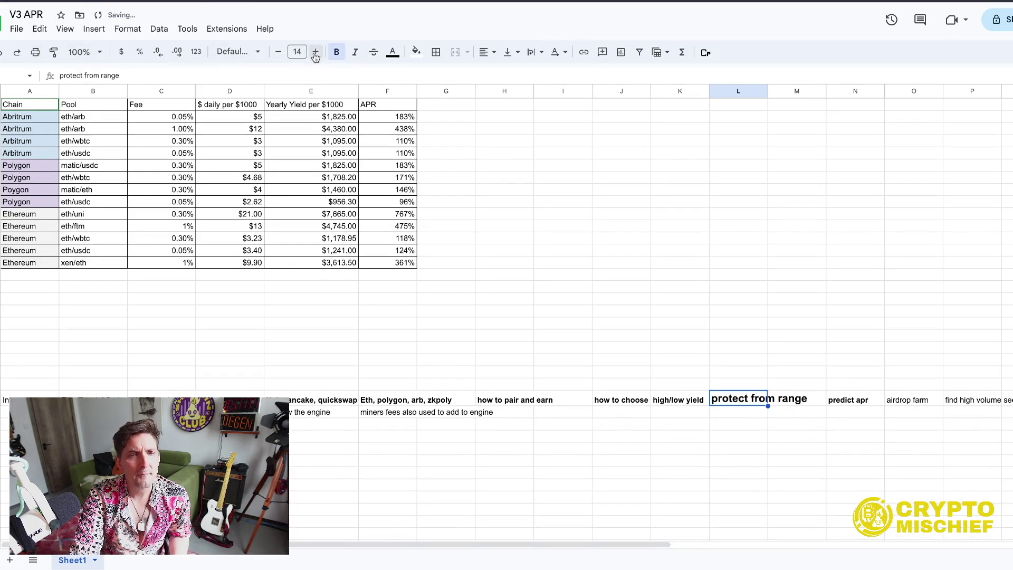
# Enlarge the sheet view to 150% and review the chain names and the fee column of the pool table
pyautogui.click(99, 51)
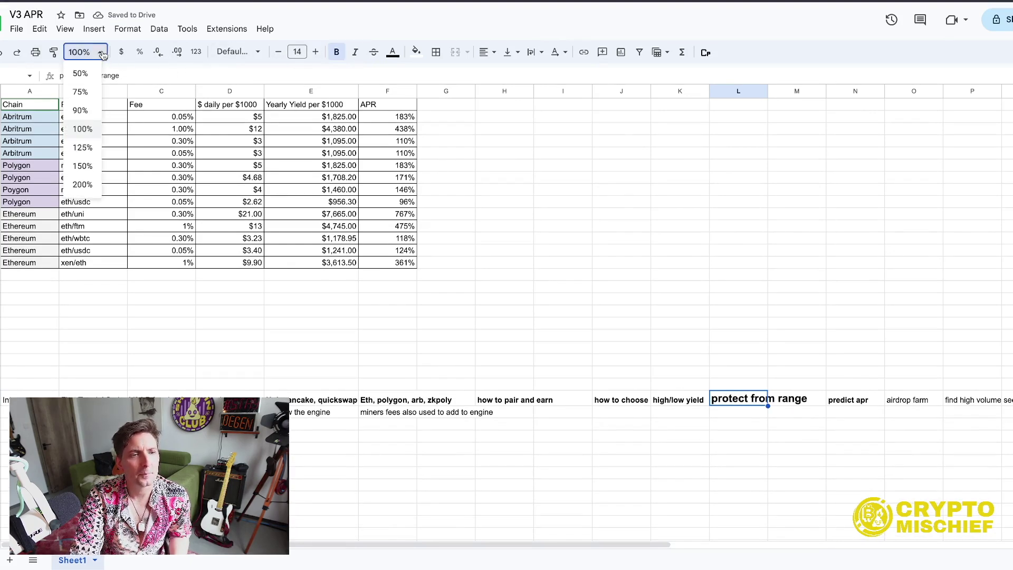
pyautogui.click(84, 166)
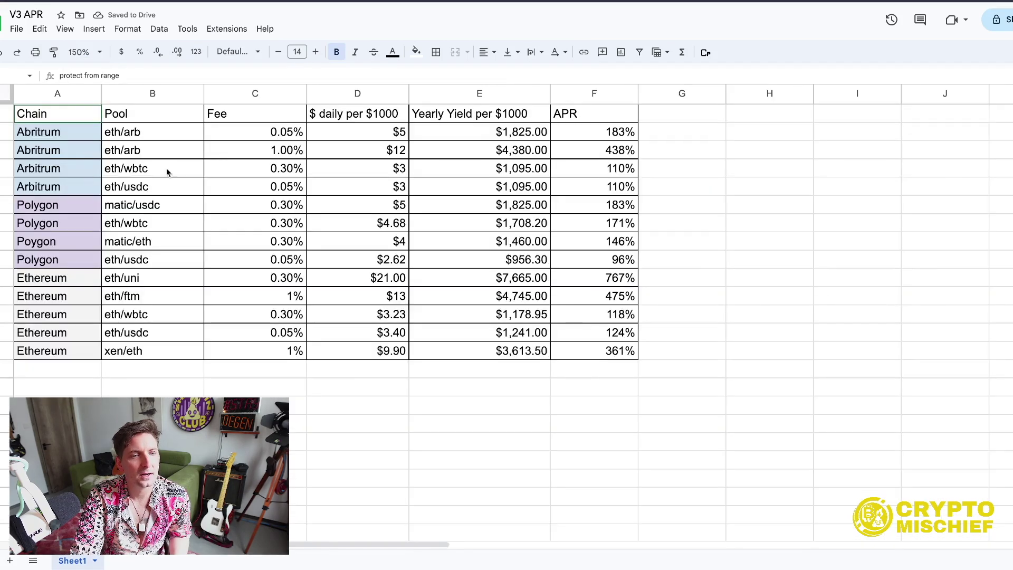
pyautogui.click(75, 167)
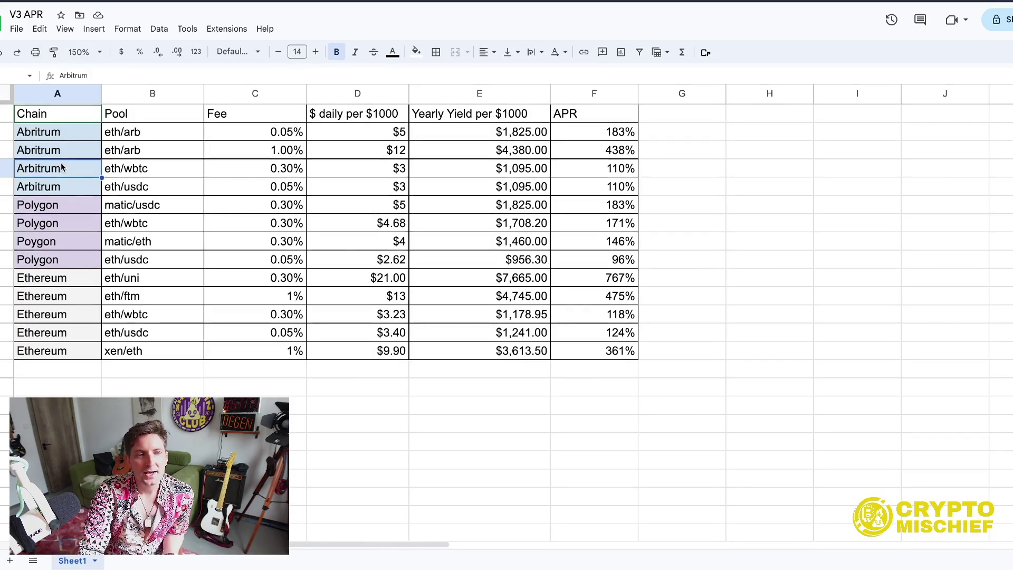
pyautogui.click(68, 223)
pyautogui.click(76, 315)
pyautogui.moveTo(283, 135); pyautogui.dragTo(297, 355)
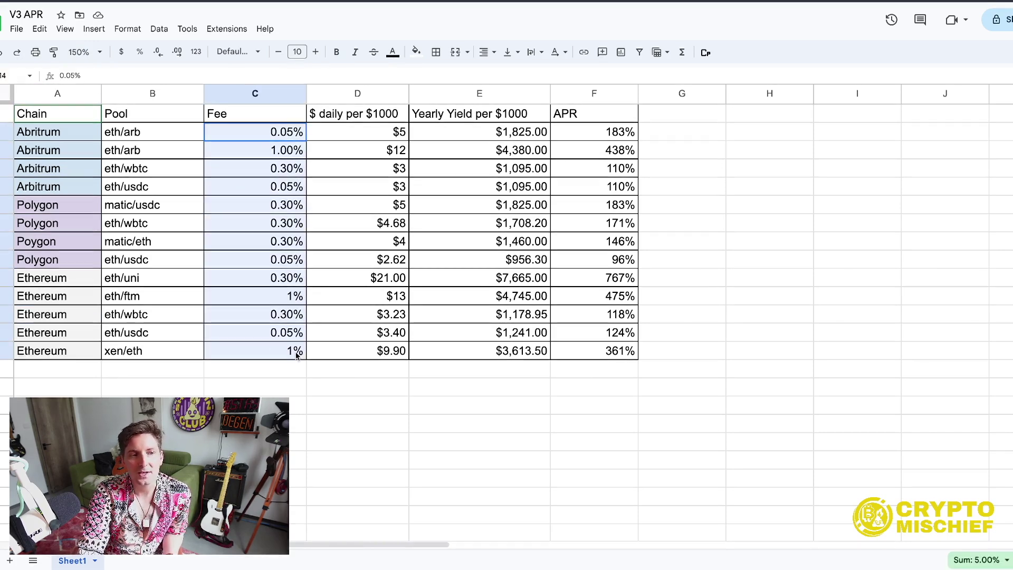
# Review the daily earnings per $1000 column across all pools, including its header
pyautogui.click(335, 259)
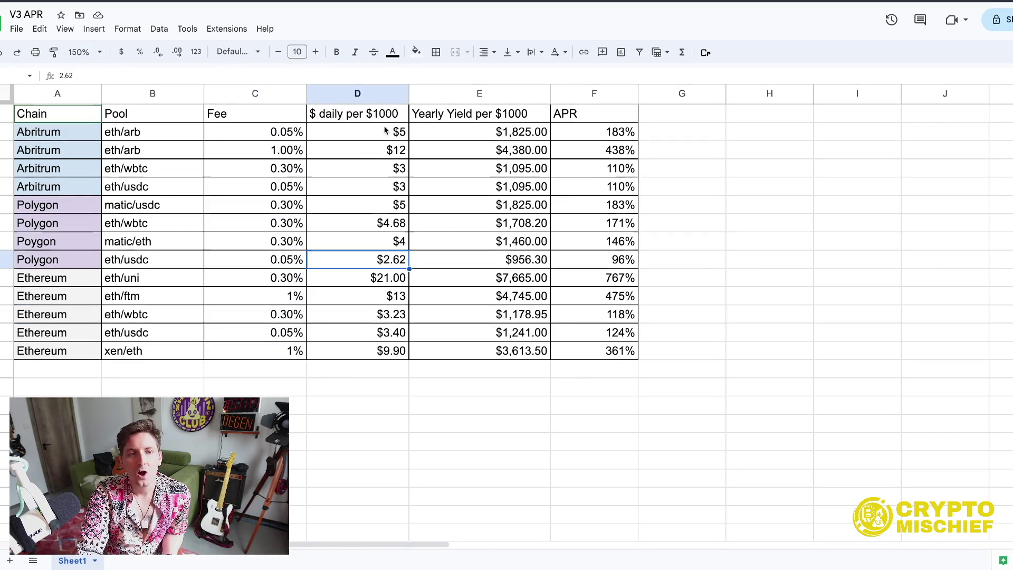
pyautogui.moveTo(369, 131); pyautogui.dragTo(369, 356)
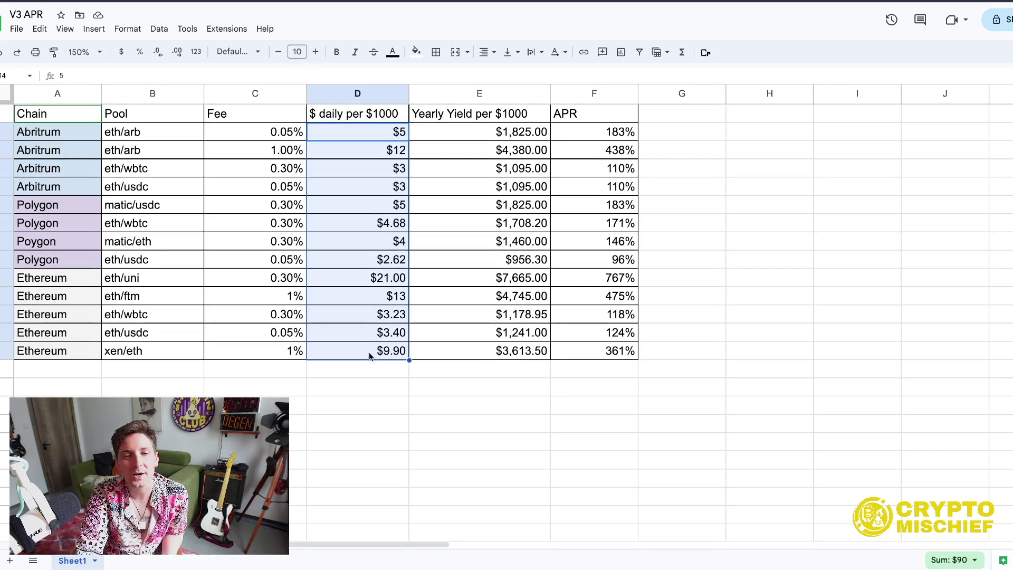
pyautogui.click(383, 168)
pyautogui.doubleClick(359, 116)
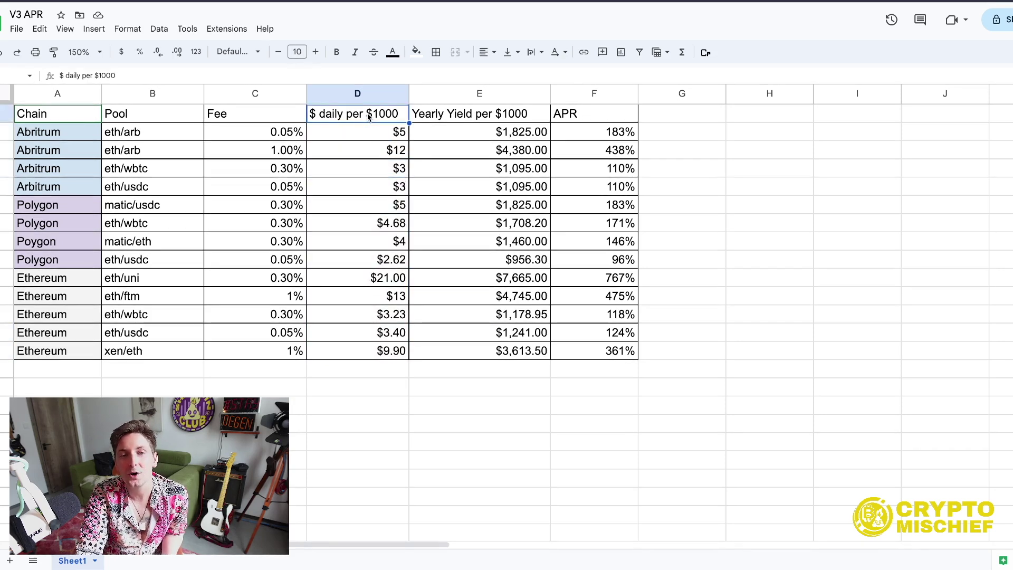
pyautogui.press('Escape')
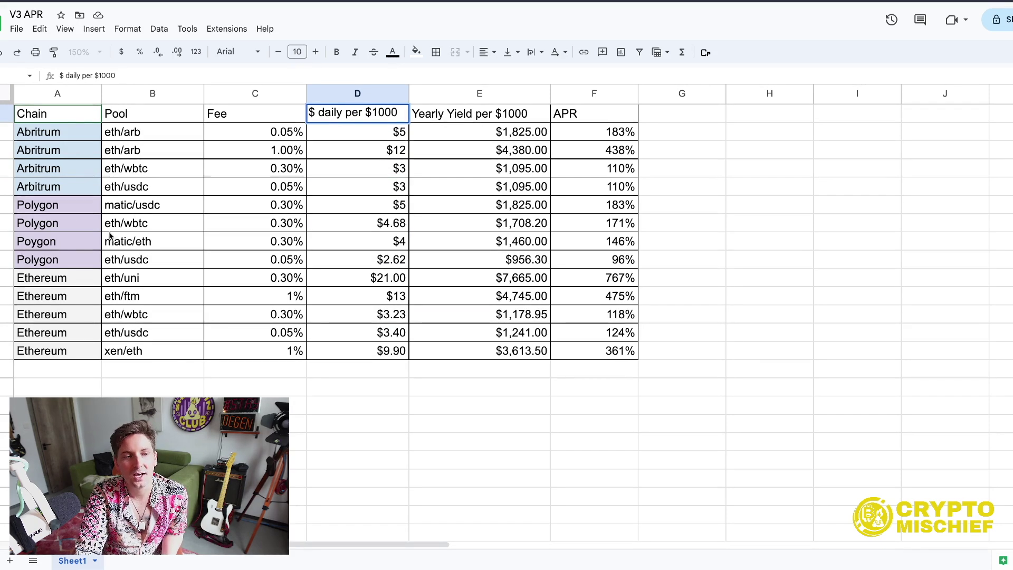
# Examine the Polygon eth/wbtc row's fee, daily earnings, yearly yield and APR, and highlight the table from the pools through the APR column
pyautogui.click(127, 227)
pyautogui.click(254, 230)
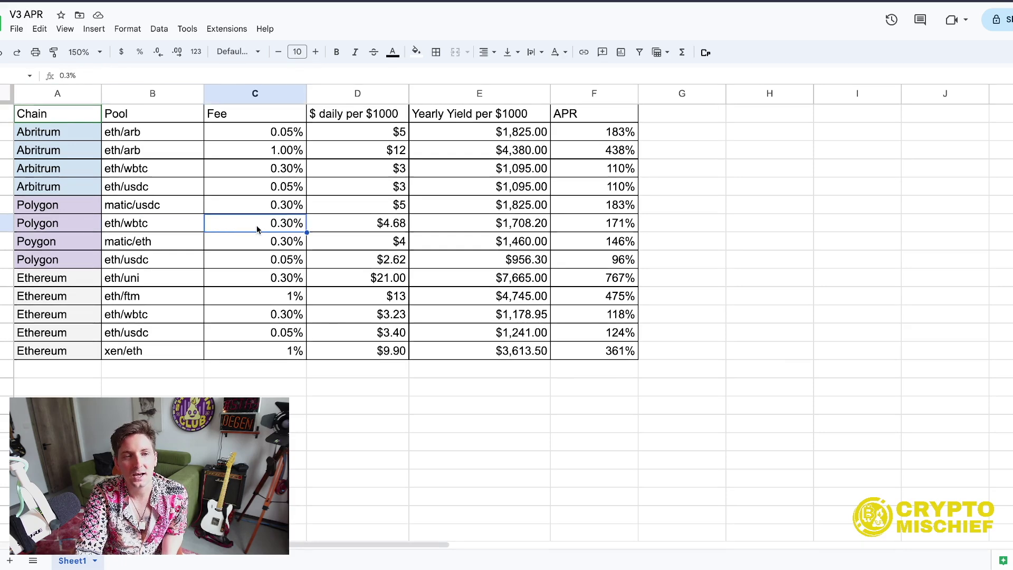
pyautogui.click(349, 227)
pyautogui.doubleClick(378, 223)
pyautogui.moveTo(382, 223); pyautogui.dragTo(404, 224)
pyautogui.click(384, 223)
pyautogui.click(446, 226)
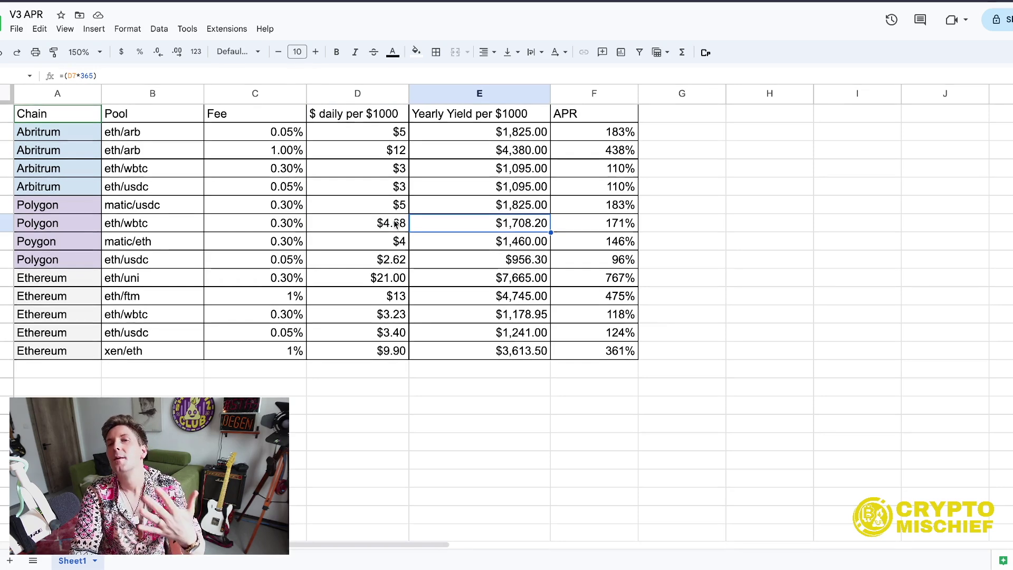
pyautogui.doubleClick(501, 222)
pyautogui.press('Escape')
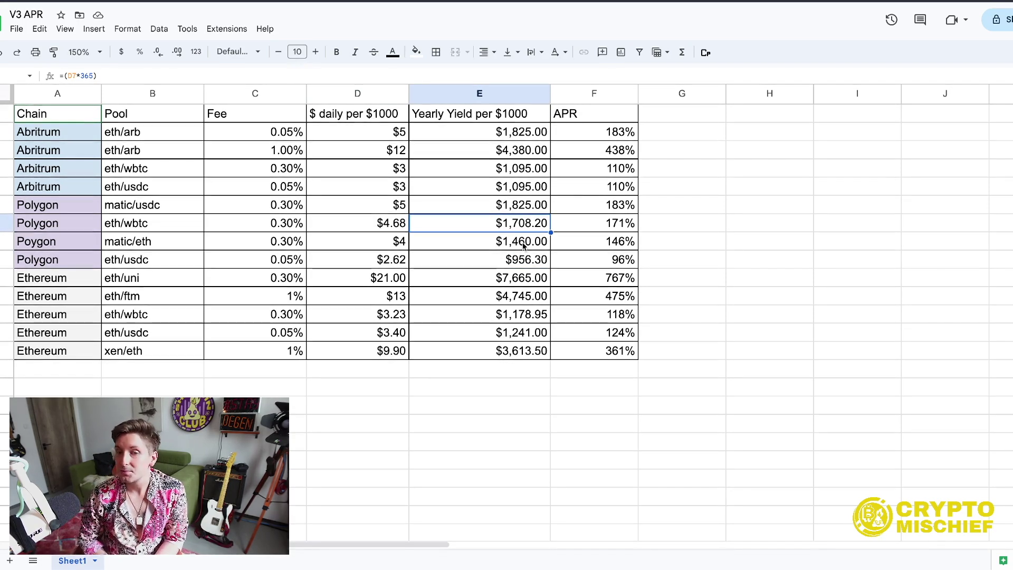
pyautogui.click(626, 228)
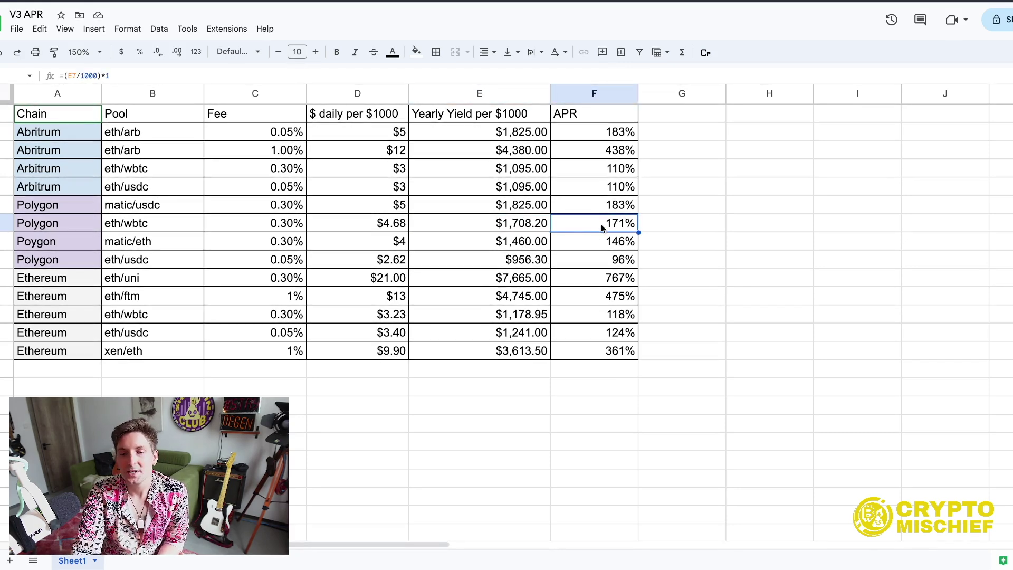
pyautogui.moveTo(101, 133); pyautogui.dragTo(610, 351)
pyautogui.click(703, 331)
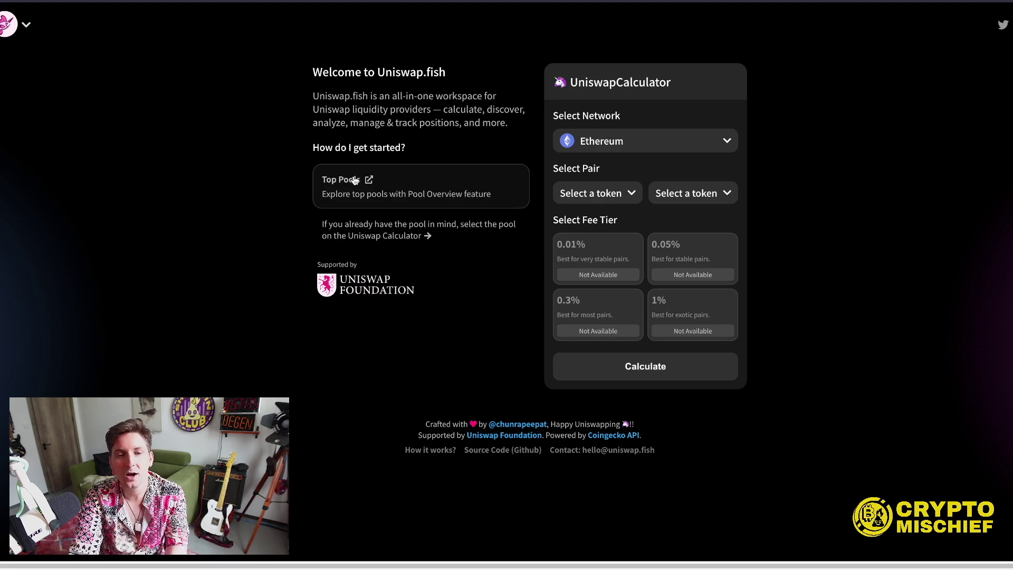
# Switch to the Uniswap.fish calculator, check the available networks and select the ETH and USDC pair on Ethereum
pyautogui.click(723, 143)
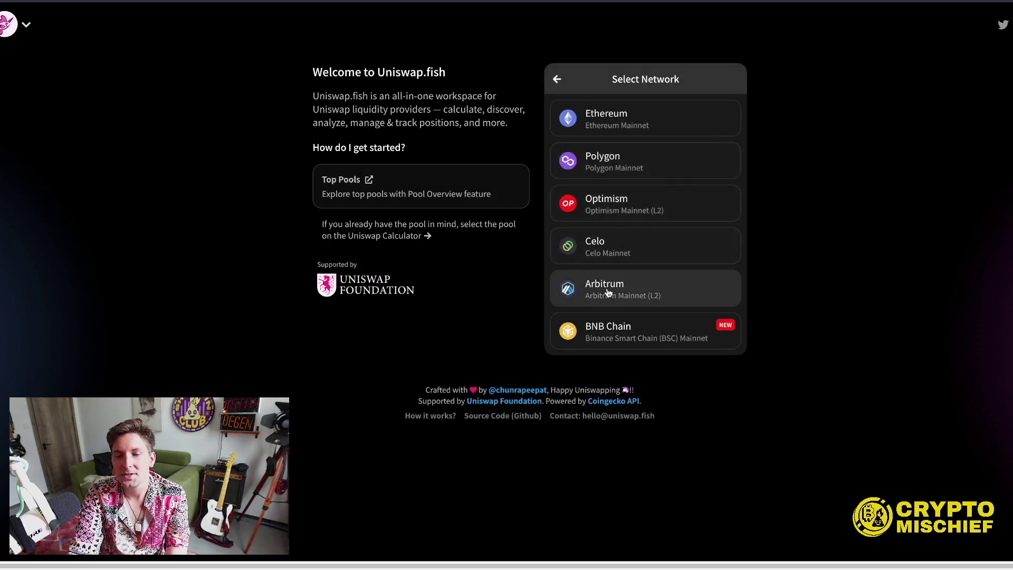
pyautogui.scroll(-2, 662, 317)
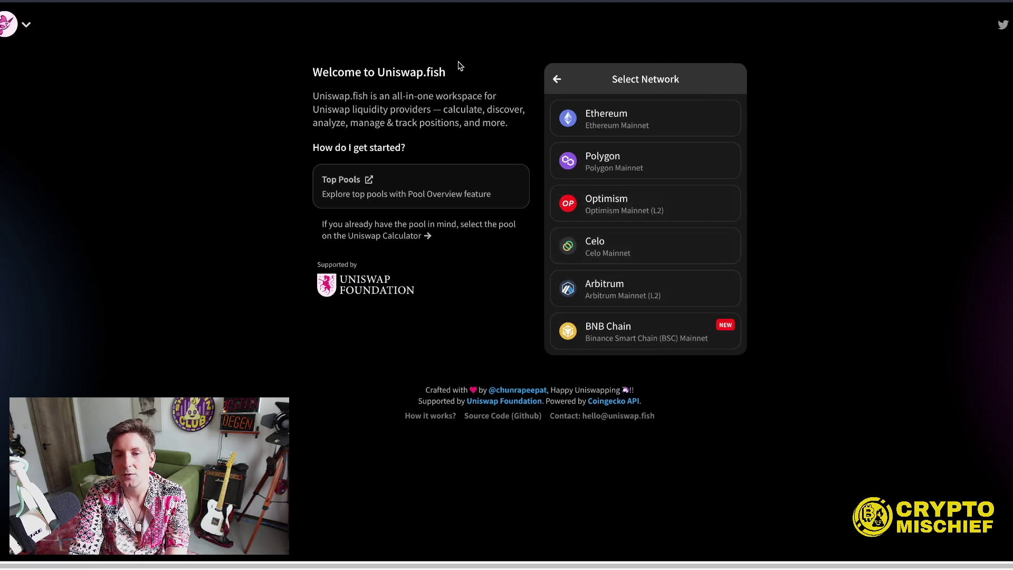
pyautogui.click(556, 78)
pyautogui.click(608, 194)
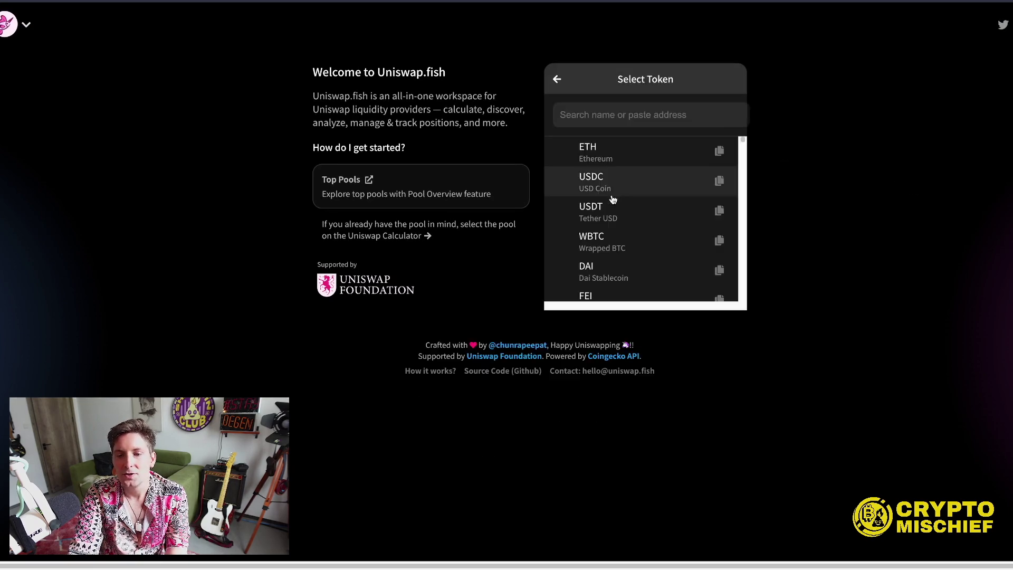
pyautogui.click(610, 159)
pyautogui.click(695, 194)
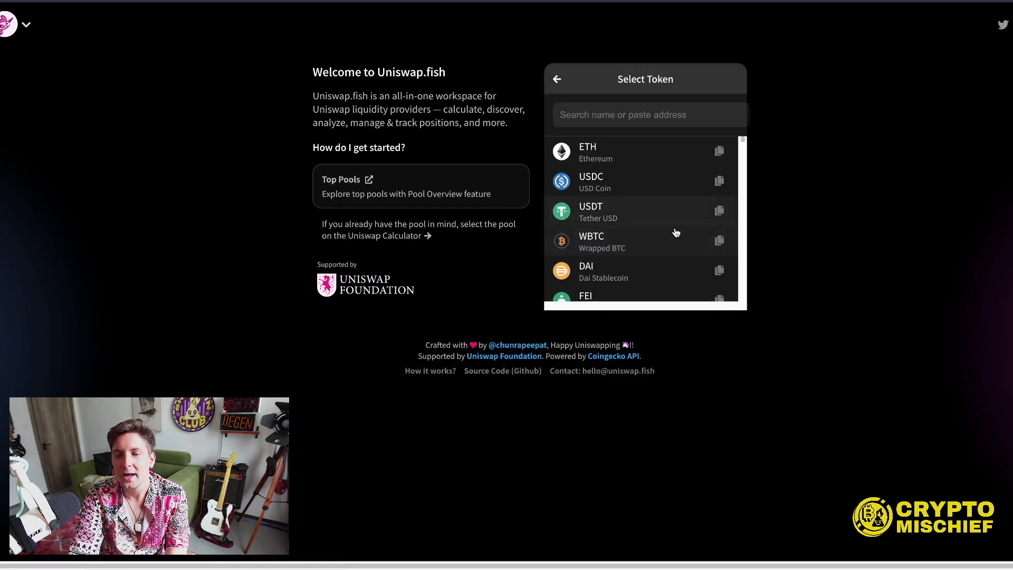
pyautogui.click(619, 181)
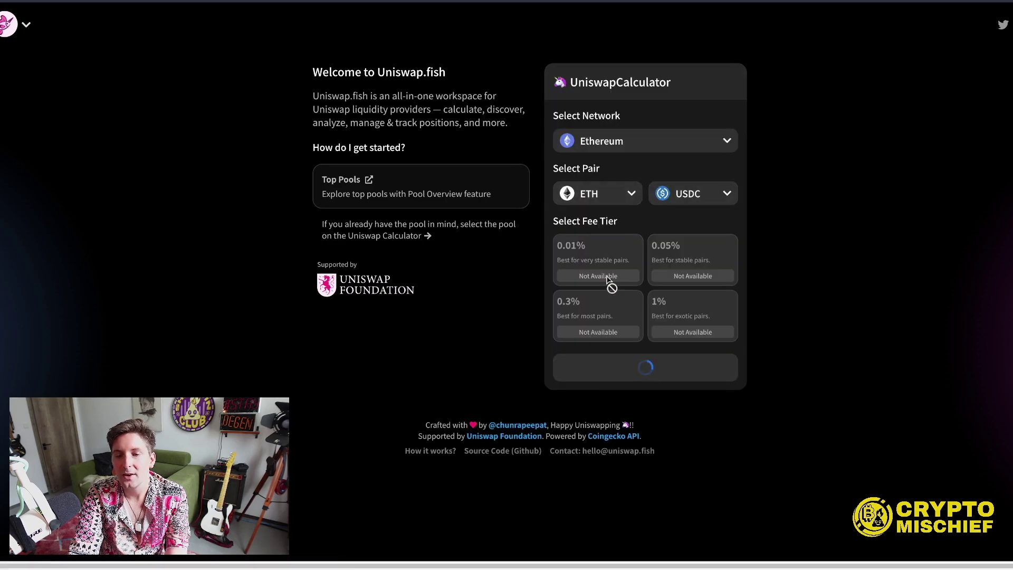
# Change the network to Polygon, select ETH and USDC as the pair, and calculate the pool with the 0.05% fee tier
pyautogui.click(678, 142)
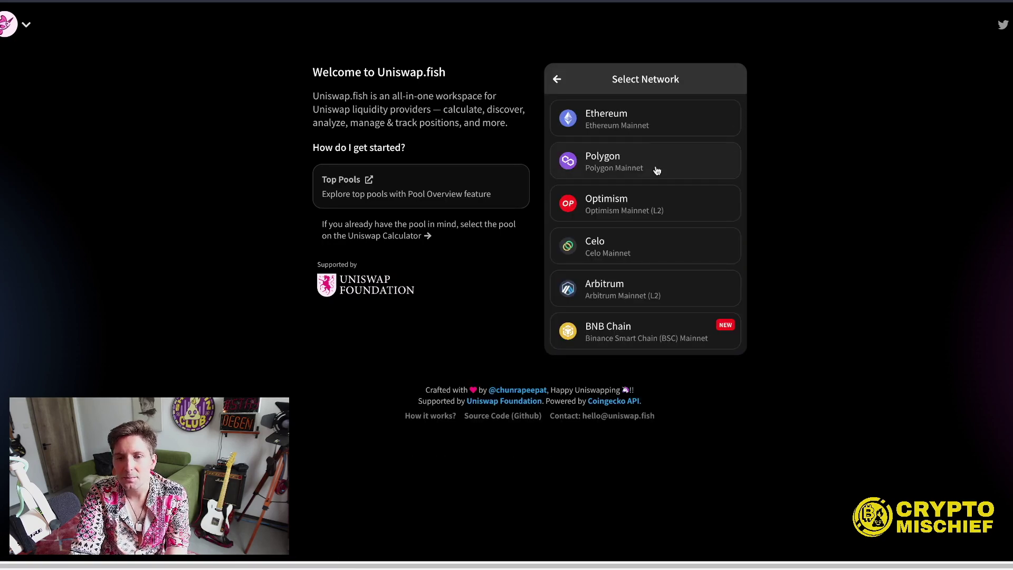
pyautogui.click(660, 167)
pyautogui.click(612, 193)
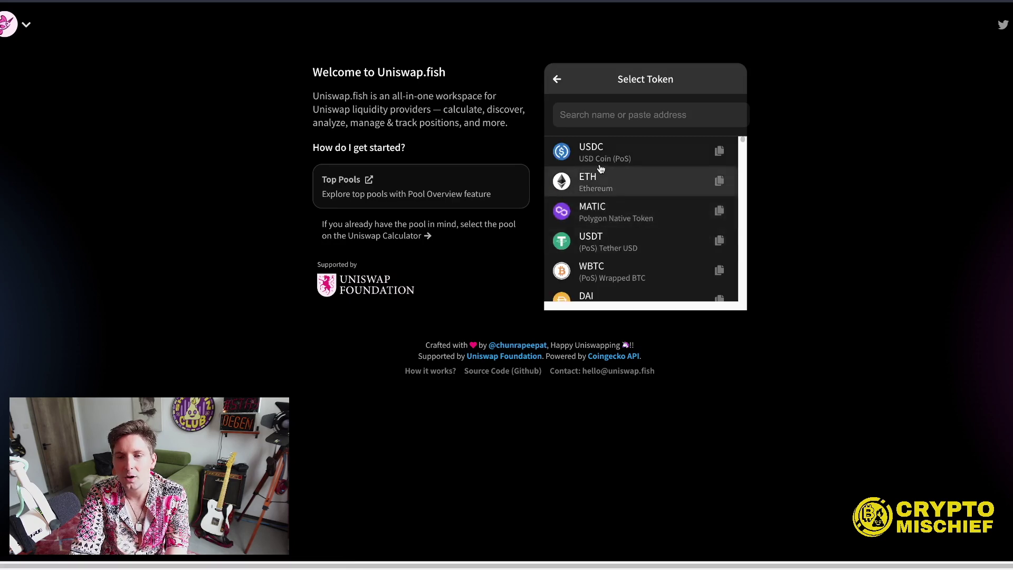
pyautogui.click(608, 181)
pyautogui.click(686, 194)
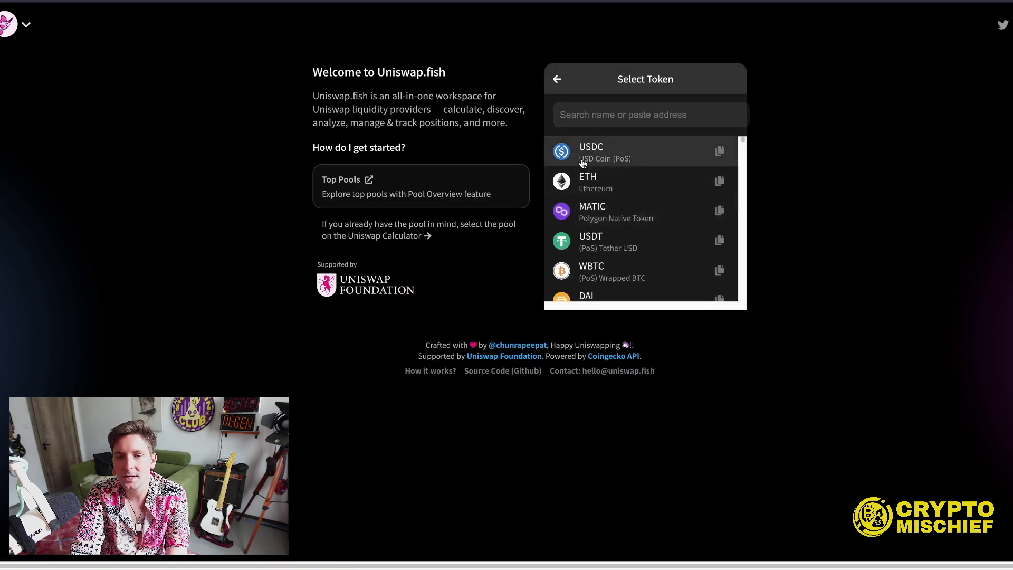
pyautogui.click(607, 149)
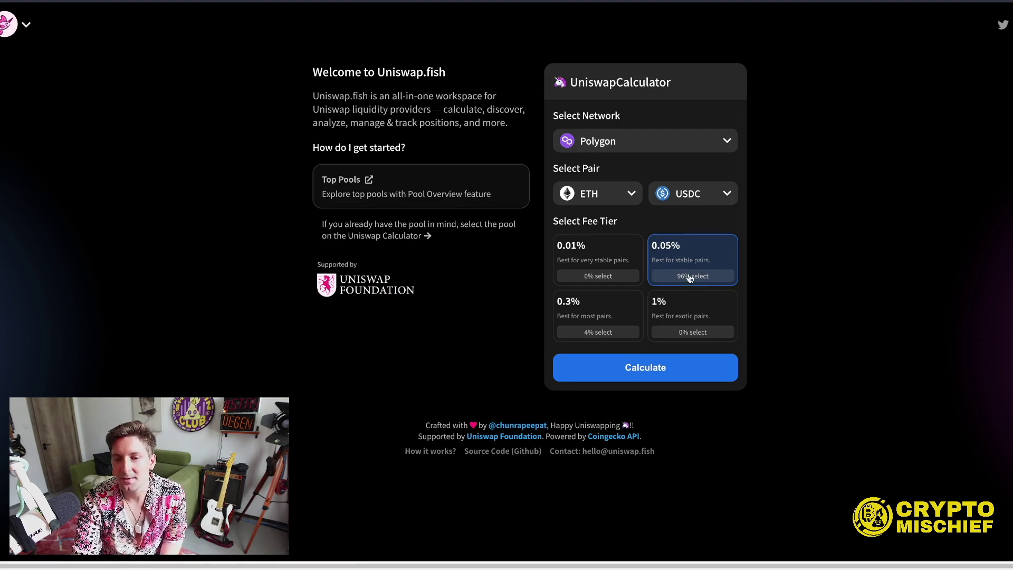
pyautogui.click(661, 372)
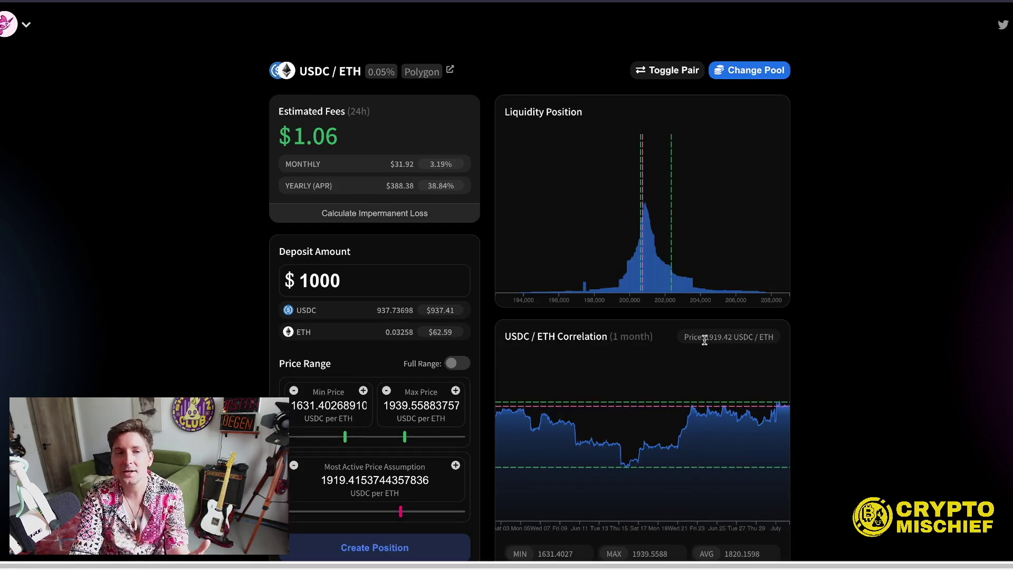
# Raise the minimum price of the range stepwise to about 1816.3 USDC per ETH
pyautogui.scroll(-2, 789, 287)
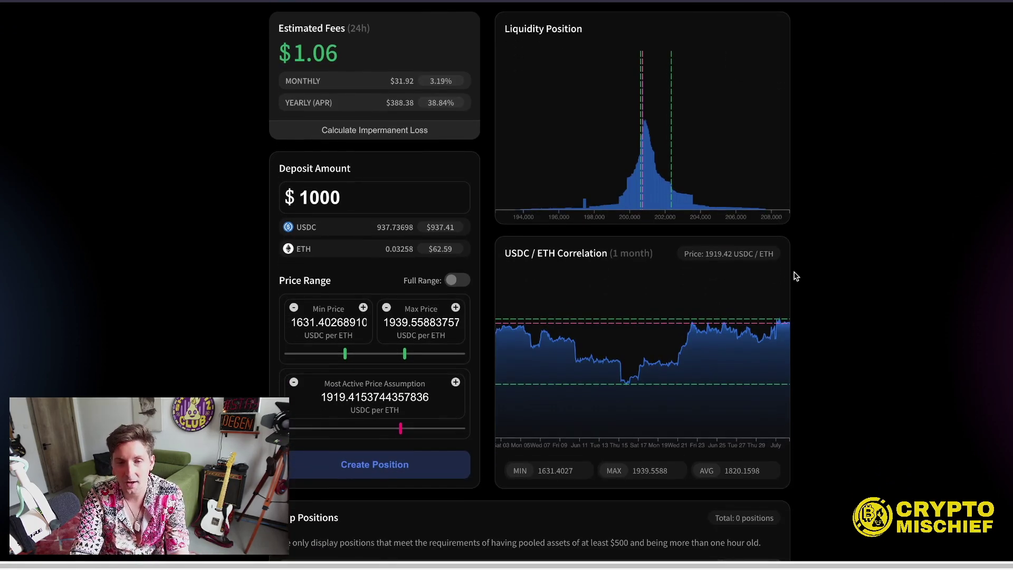
pyautogui.scroll(2, 819, 200)
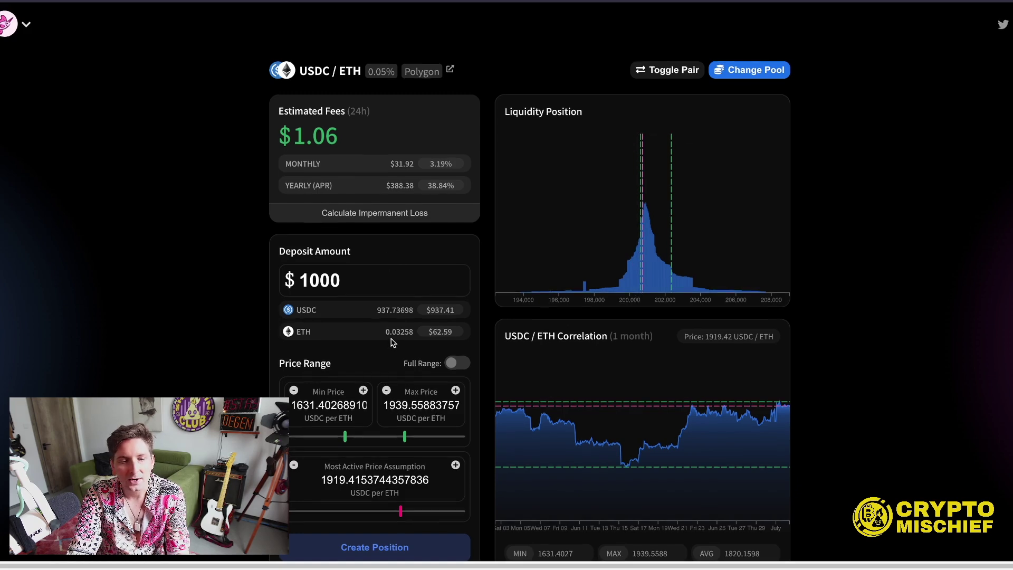
pyautogui.scroll(-2, 365, 378)
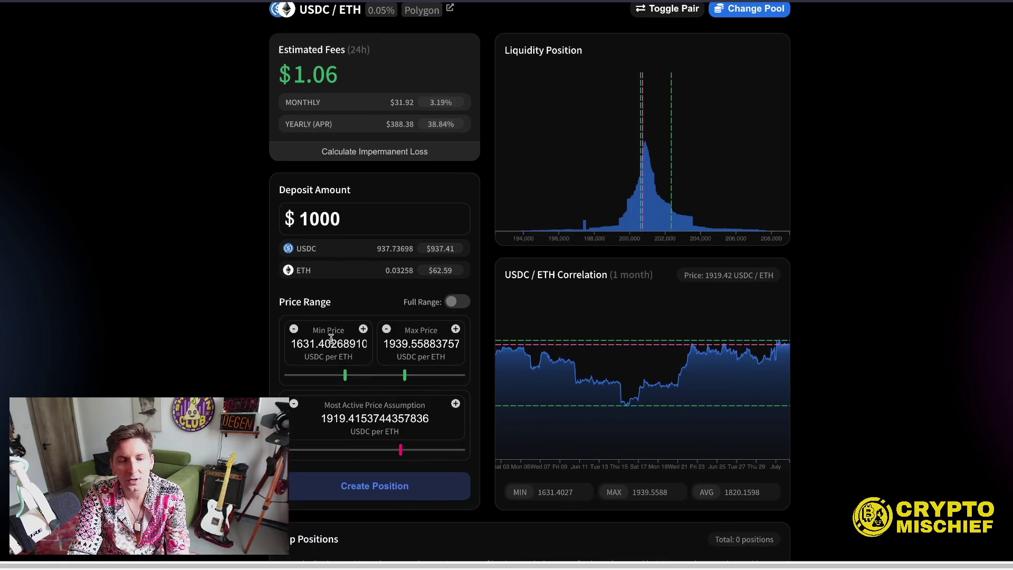
pyautogui.click(364, 329)
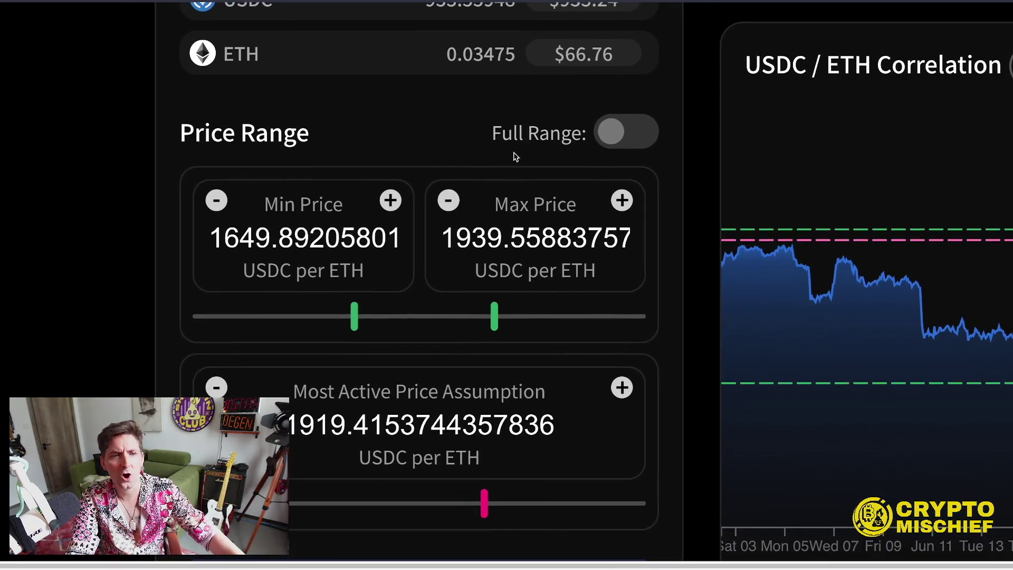
pyautogui.click(391, 204)
pyautogui.click(391, 203)
pyautogui.click(391, 204)
pyautogui.click(391, 204)
pyautogui.click(391, 203)
pyautogui.click(391, 204)
pyautogui.click(391, 204)
pyautogui.click(391, 204)
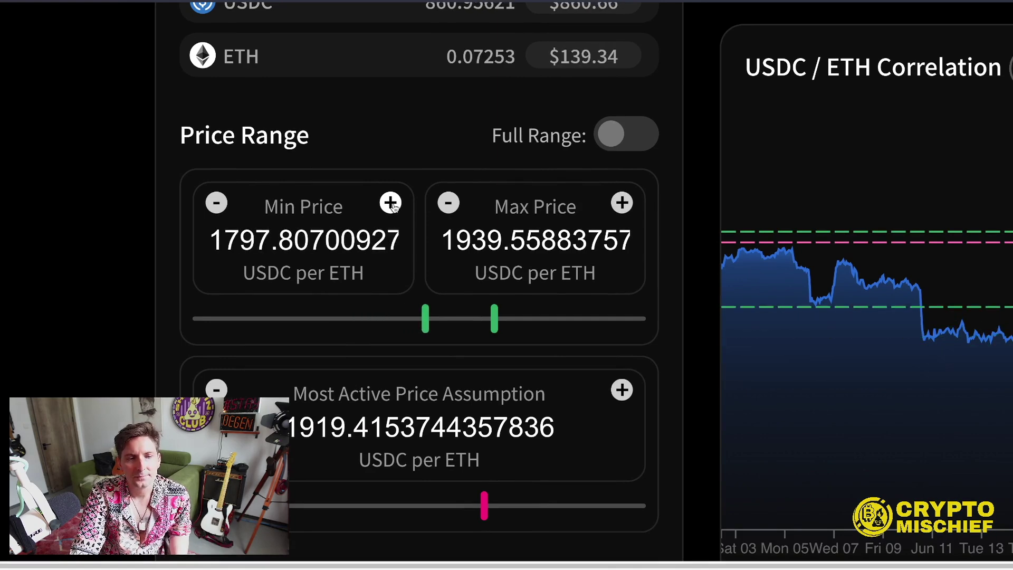
pyautogui.click(391, 204)
# Raise the maximum price of the range stepwise to about 2105.96 USDC per ETH
pyautogui.click(622, 204)
pyautogui.click(622, 203)
pyautogui.click(622, 203)
pyautogui.click(622, 204)
pyautogui.click(622, 203)
pyautogui.click(622, 203)
pyautogui.click(622, 203)
pyautogui.click(622, 203)
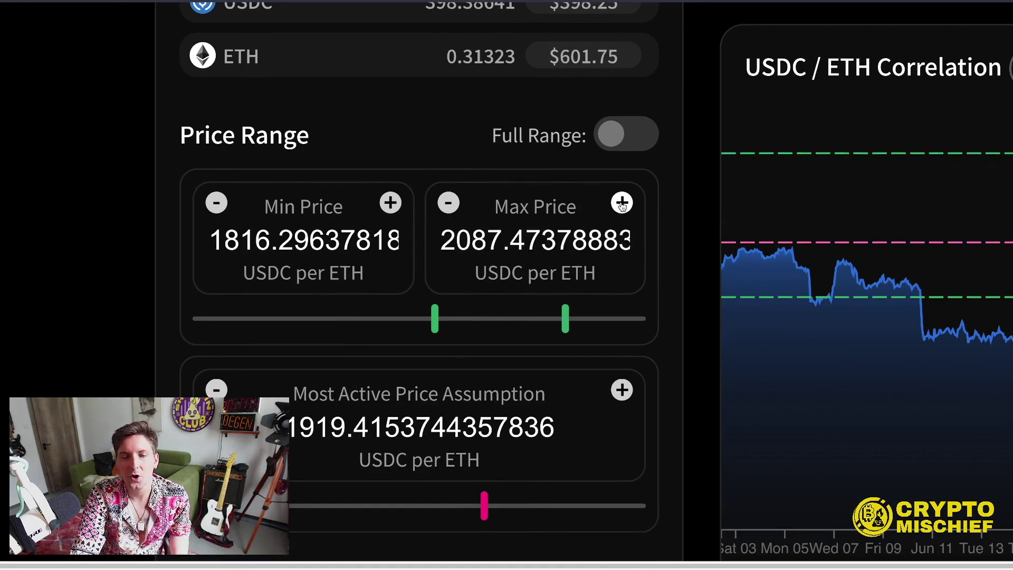
pyautogui.click(622, 203)
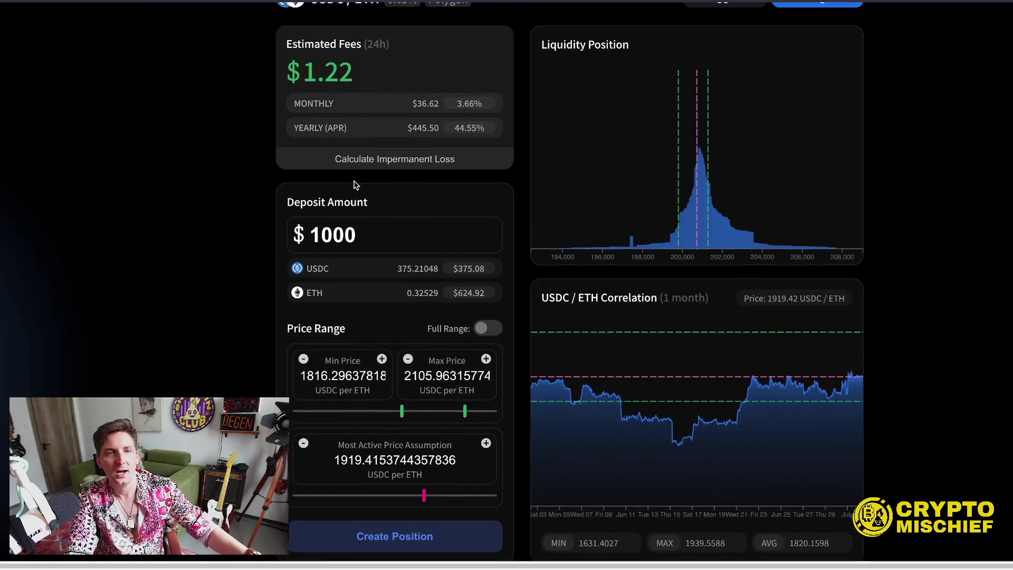
# Check the estimated 24-hour fees for the adjusted price range, highlighting the dollar amount
pyautogui.scroll(2, 355, 185)
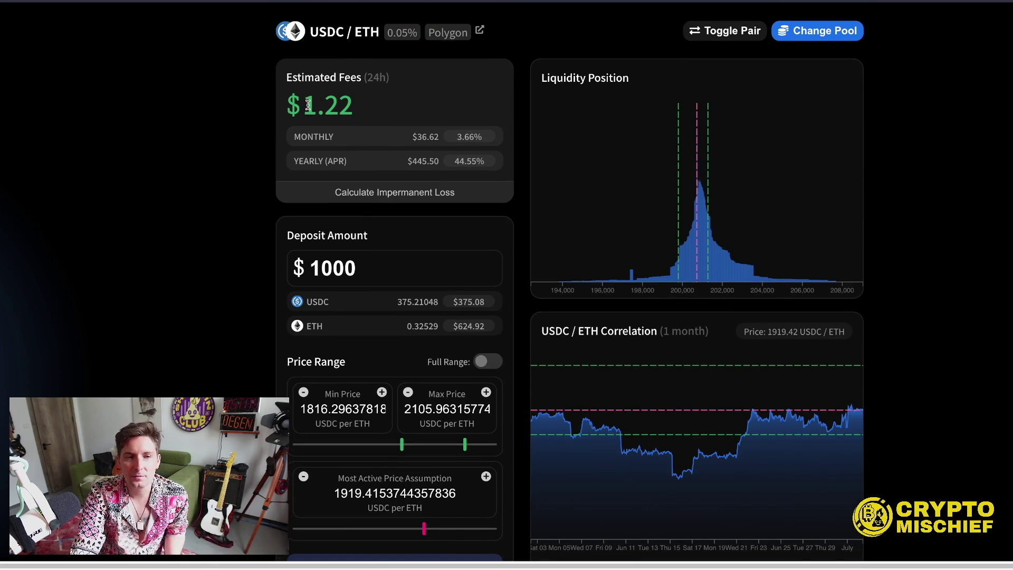
pyautogui.moveTo(309, 104); pyautogui.dragTo(353, 104)
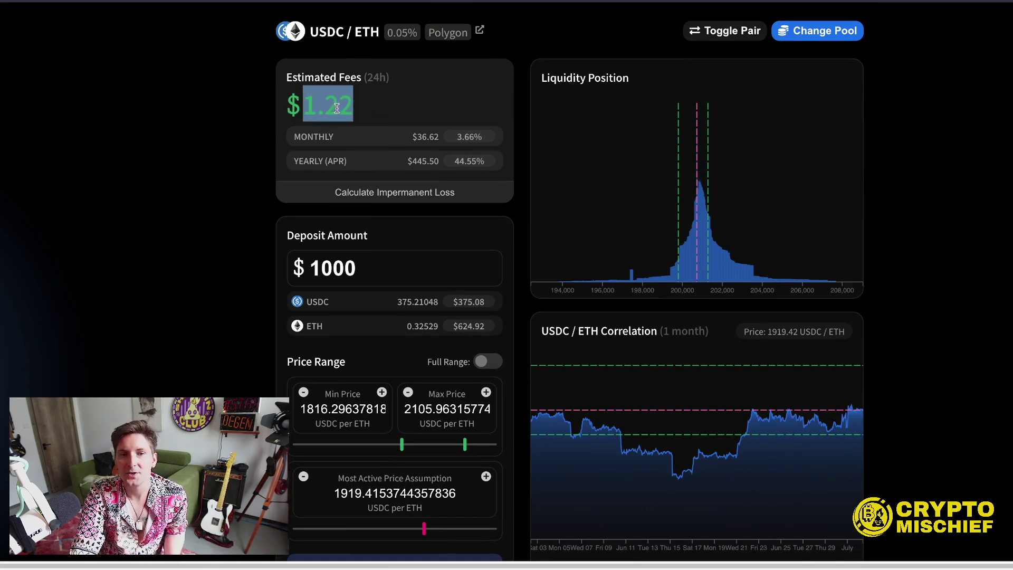
pyautogui.click(354, 108)
pyautogui.tripleClick(355, 109)
pyautogui.click(369, 103)
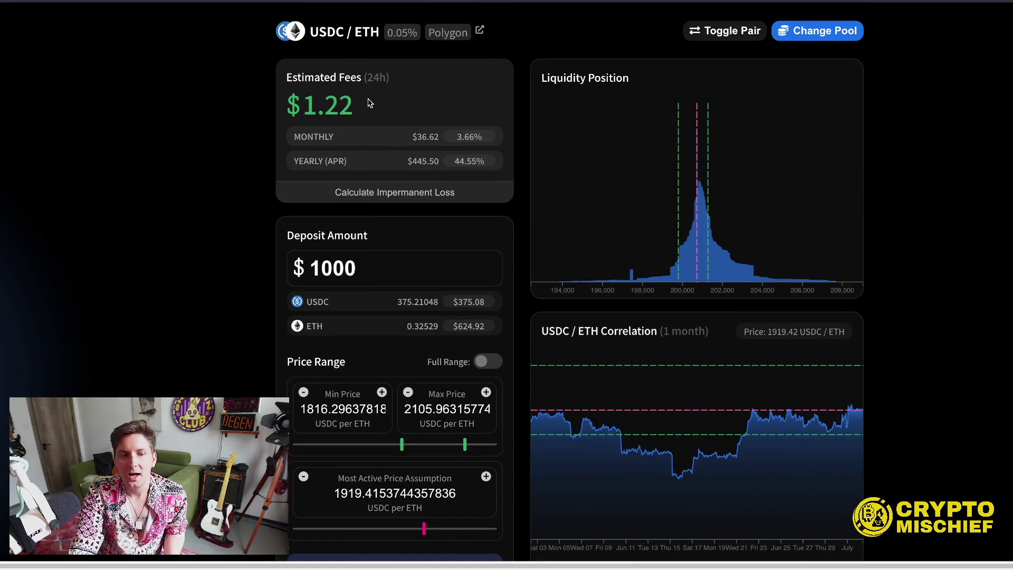
# Try a deposit amount of $10000 in the calculator and restore it to $1000
pyautogui.click(366, 266)
pyautogui.write('0')
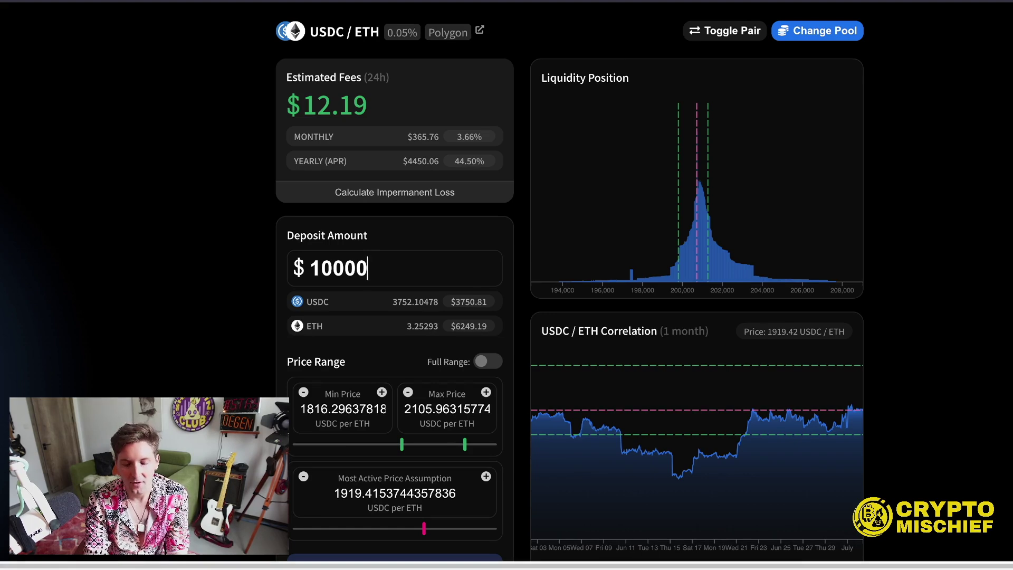
pyautogui.press('BackSpace')
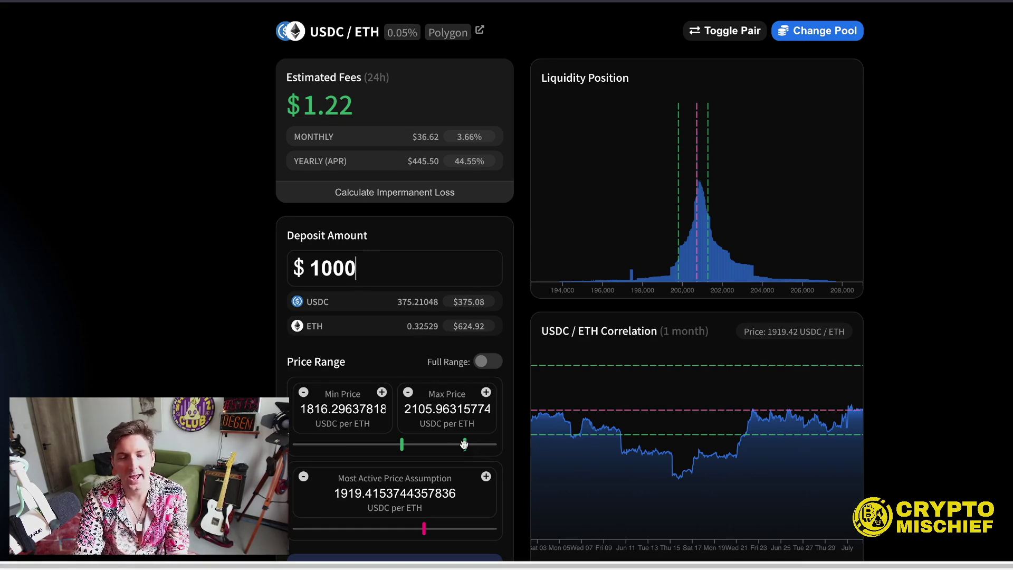
# Lower the maximum price of the range to about 1991.75 USDC per ETH and compare it with the one-month correlation chart
pyautogui.moveTo(463, 444); pyautogui.dragTo(439, 445)
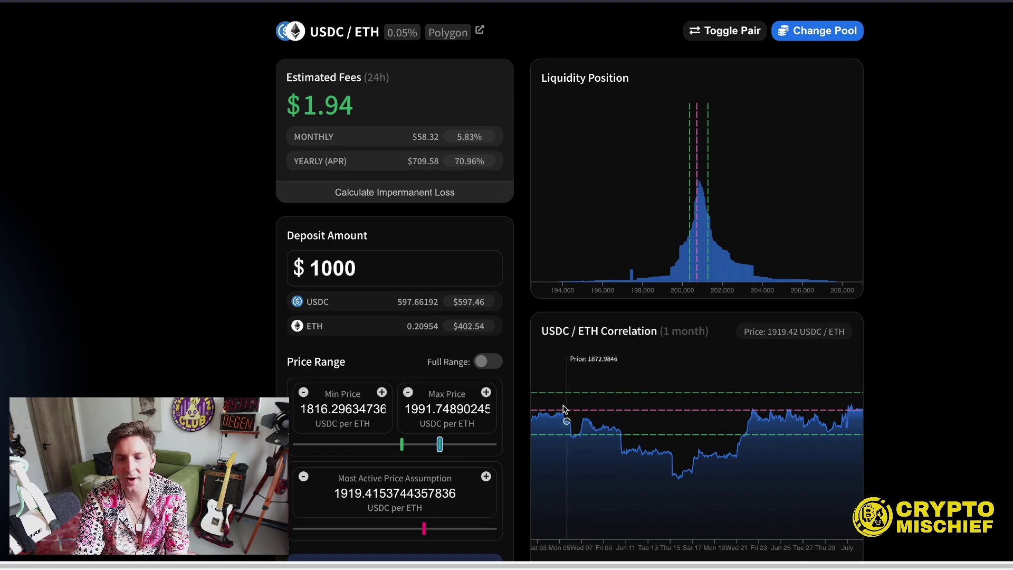
pyautogui.scroll(-1, 581, 417)
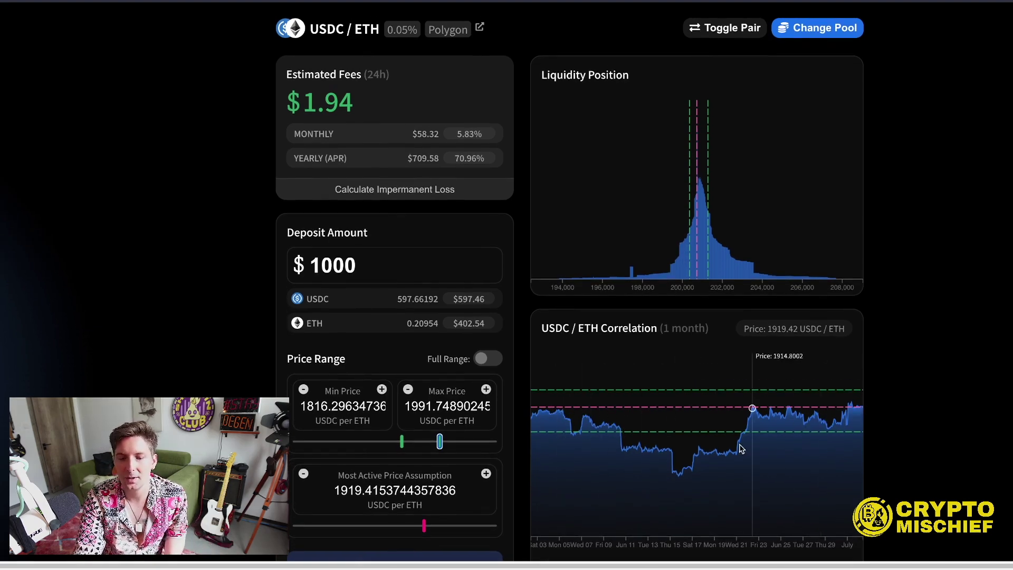
pyautogui.scroll(-2, 717, 414)
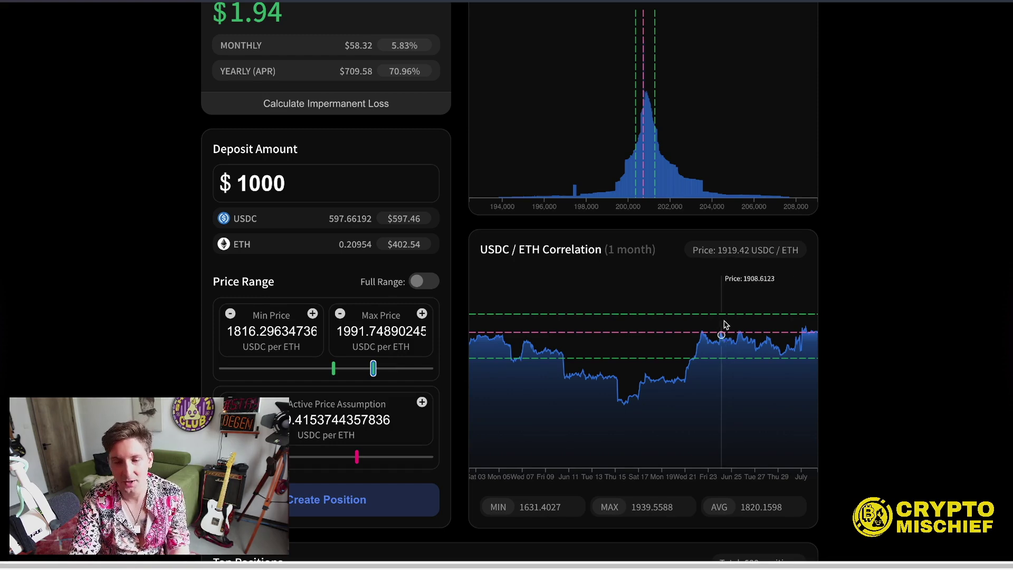
pyautogui.click(745, 317)
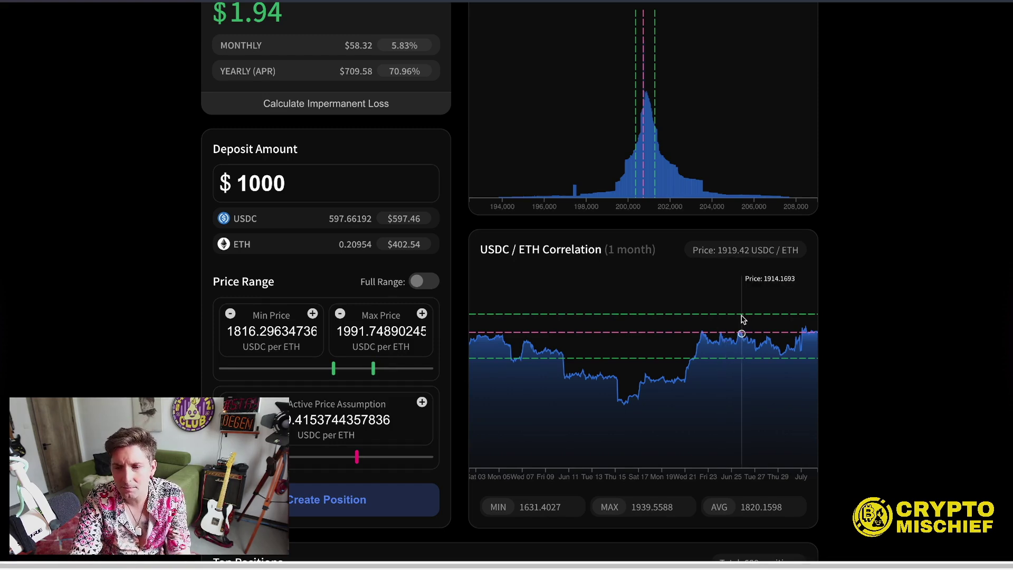
# Try a maximum price of about 1954.77 USDC per ETH and raise it stepwise to about 2065.71
pyautogui.click(341, 315)
pyautogui.click(340, 316)
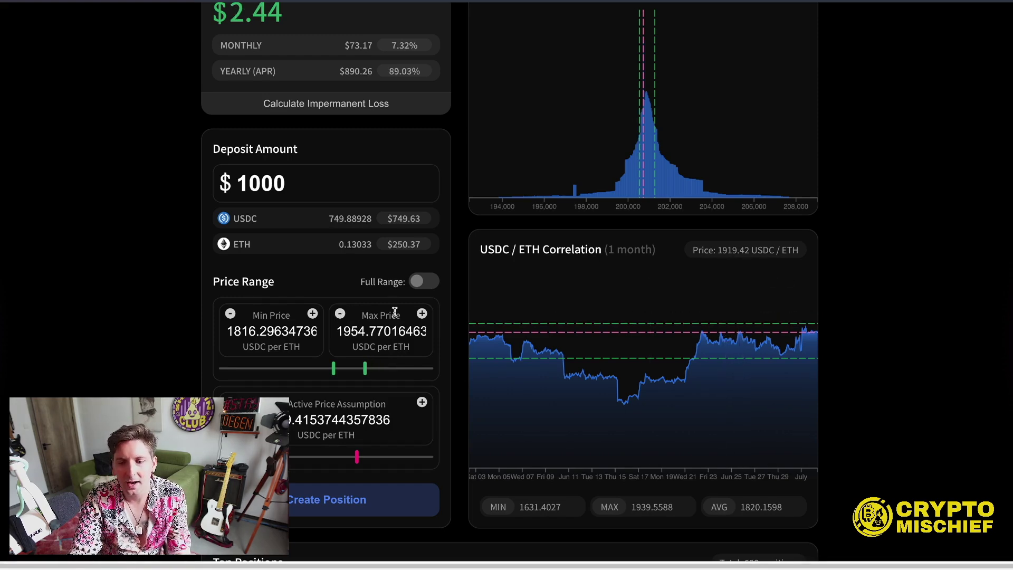
pyautogui.click(421, 314)
pyautogui.click(423, 315)
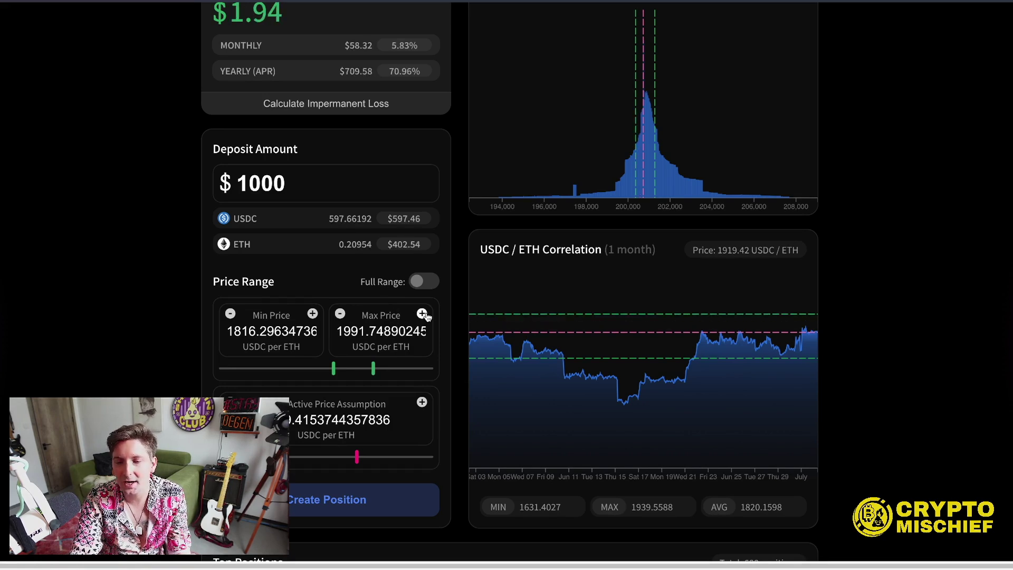
pyautogui.click(423, 315)
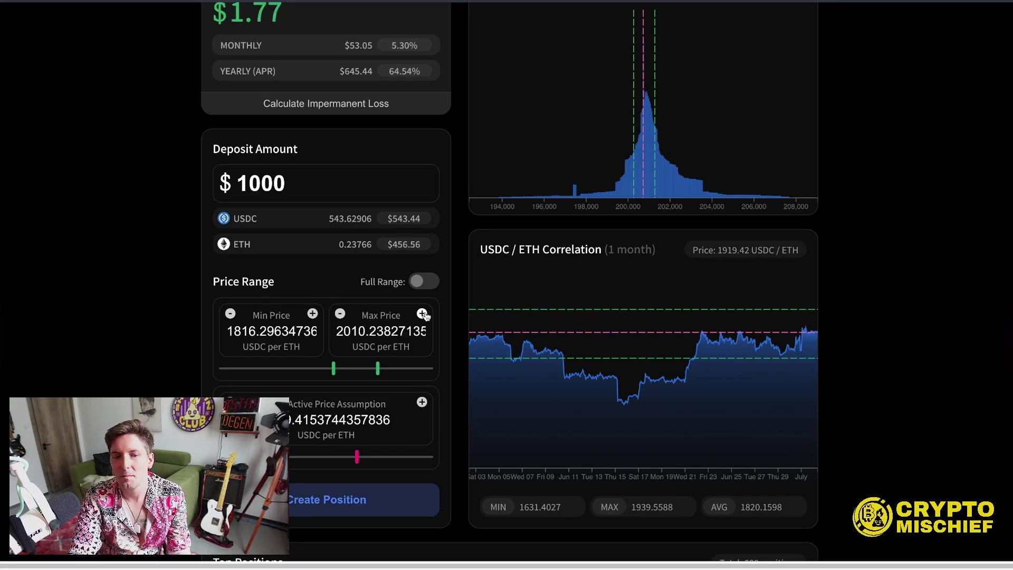
pyautogui.click(423, 314)
pyautogui.click(422, 314)
pyautogui.click(422, 314)
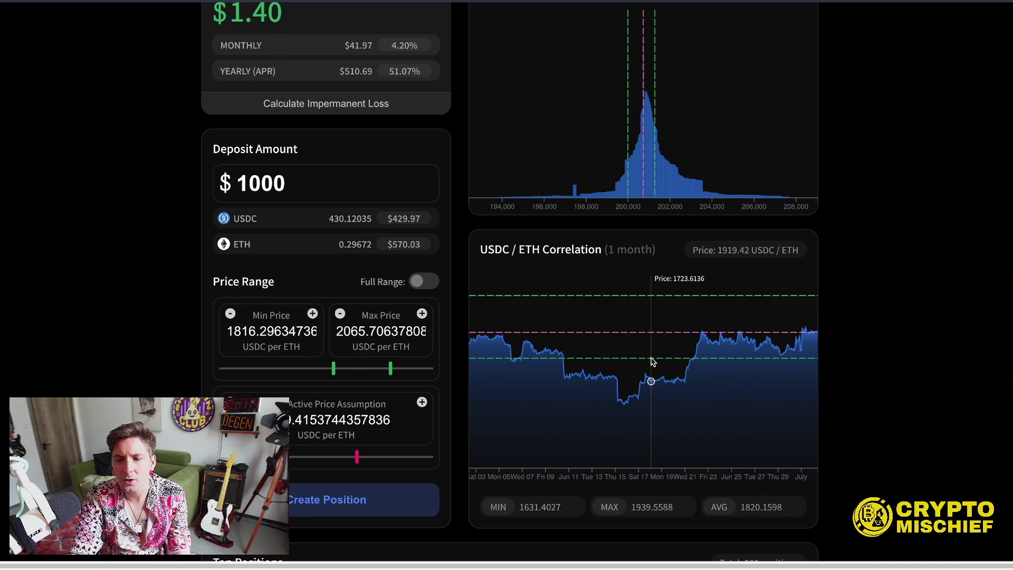
# Widen the range downward by setting the minimum price to about 1723.85 USDC per ETH
pyautogui.click(230, 314)
pyautogui.click(230, 314)
pyautogui.click(231, 314)
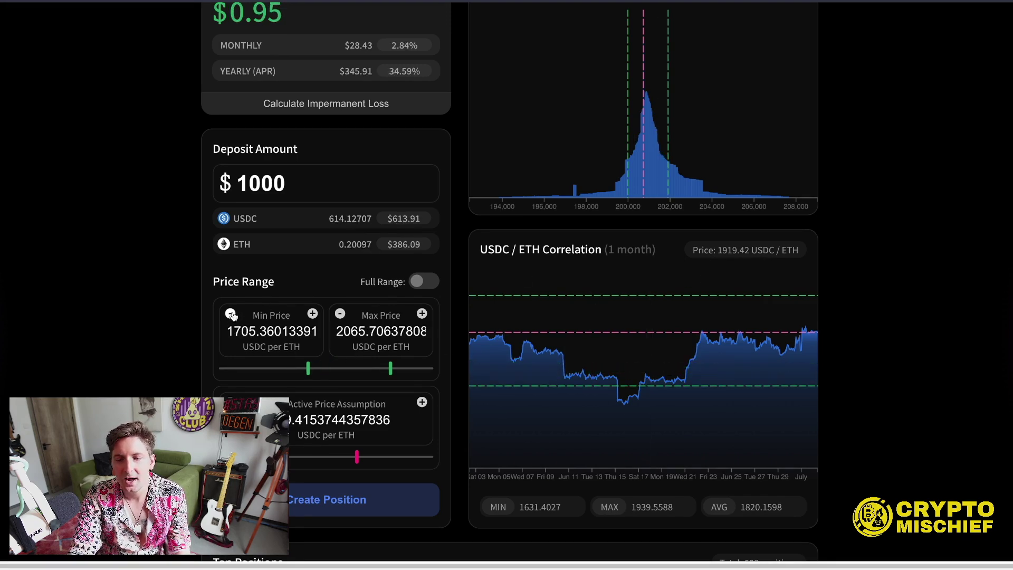
pyautogui.click(313, 314)
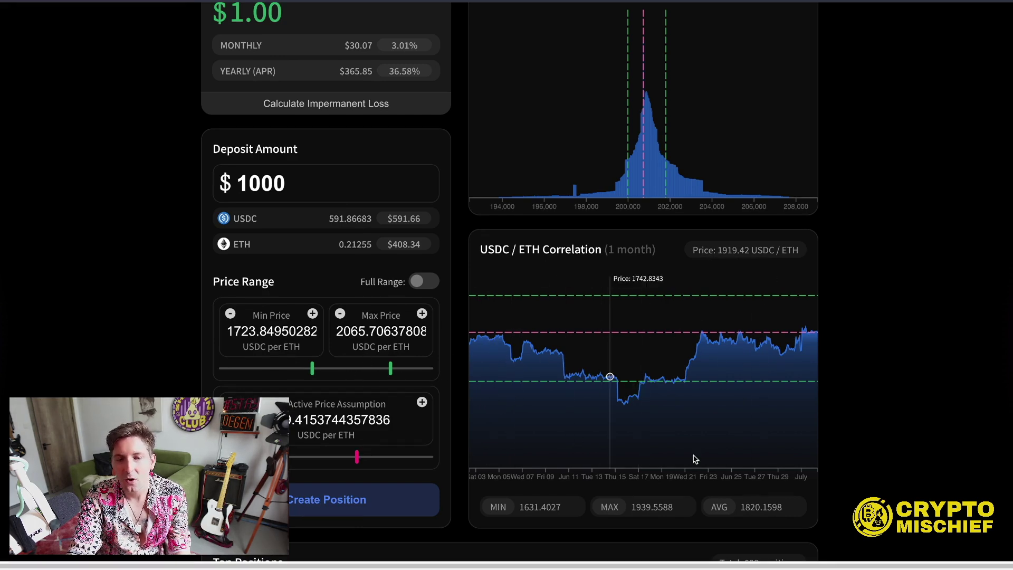
# Set the deposit amount to $10000 for the widened price range
pyautogui.scroll(2, 324, 302)
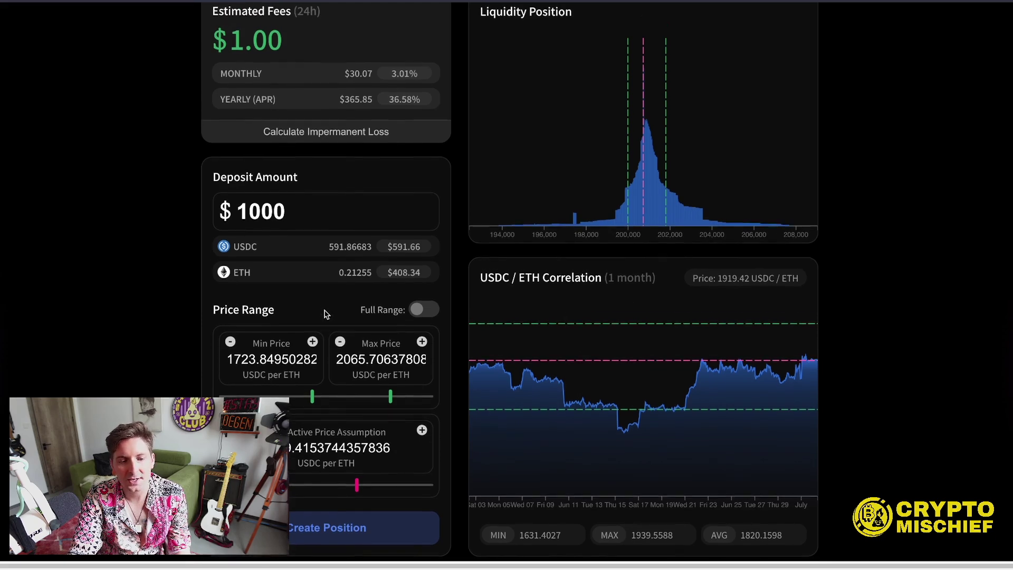
pyautogui.click(299, 241)
pyautogui.write('0')
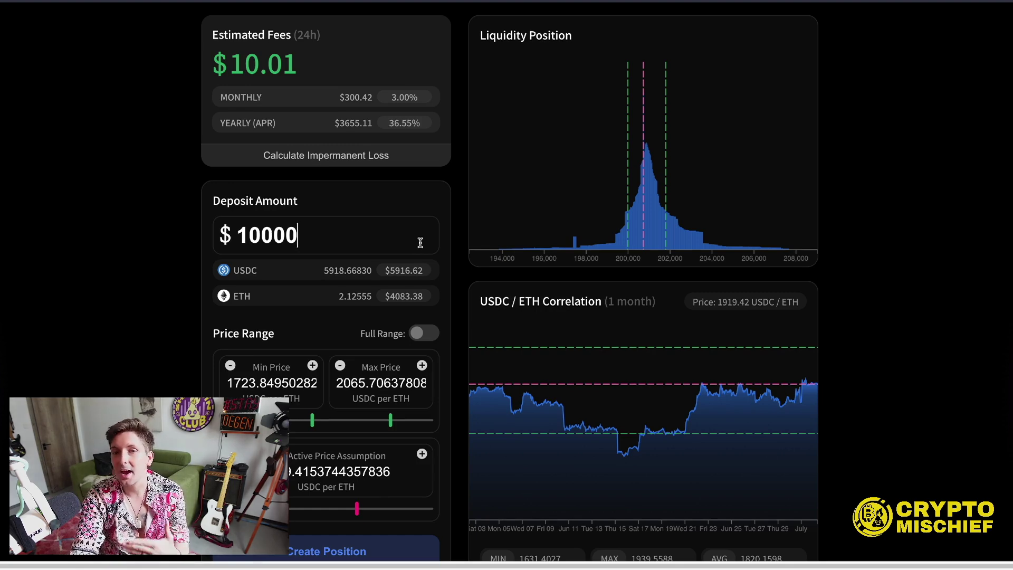
# Raise the minimum price stepwise to about 1834.79 USDC per ETH and check the estimated fees against the deposit amount
pyautogui.scroll(-2, 586, 289)
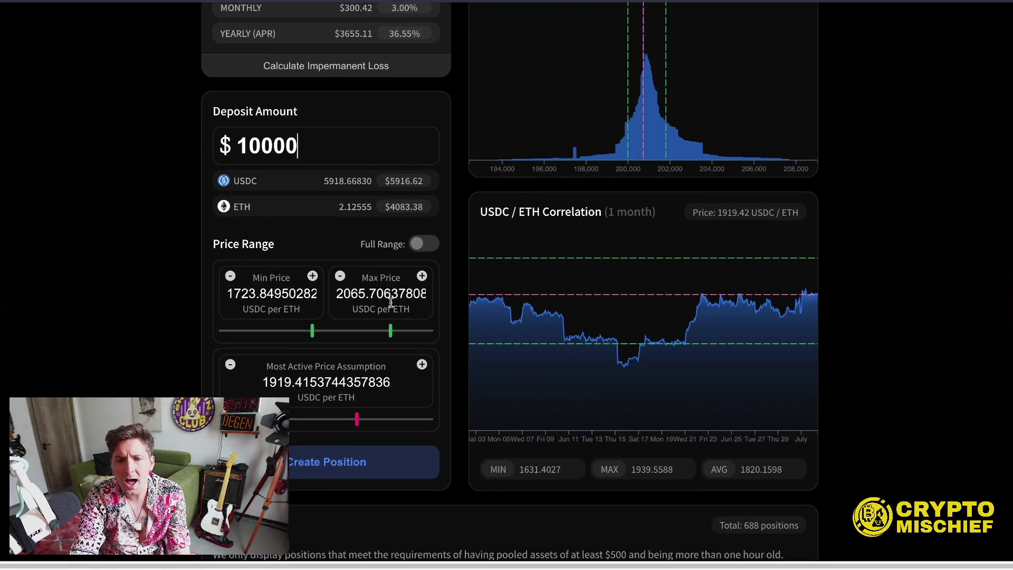
pyautogui.click(313, 277)
pyautogui.click(313, 276)
pyautogui.click(312, 276)
pyautogui.click(312, 277)
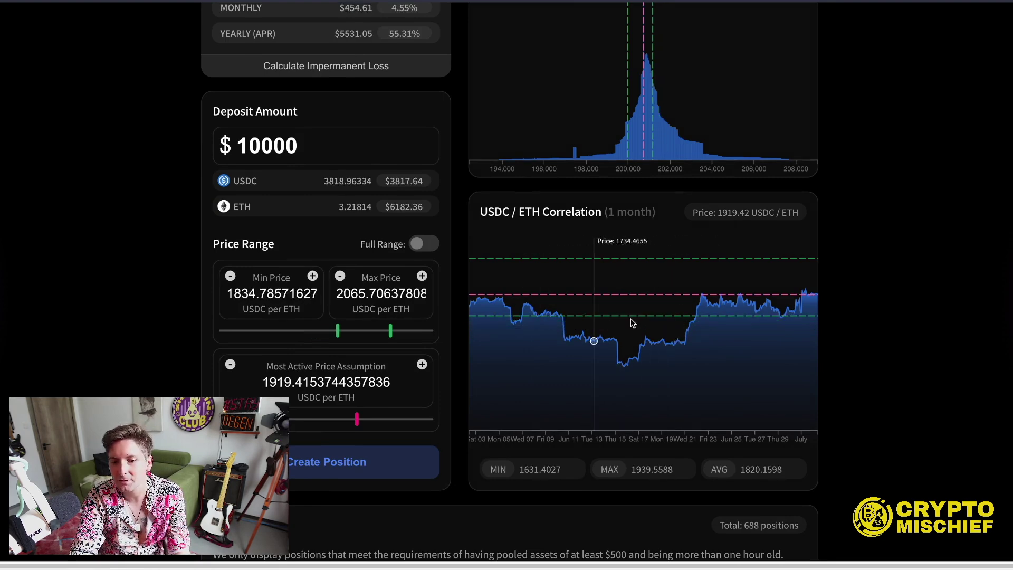
pyautogui.scroll(2, 409, 263)
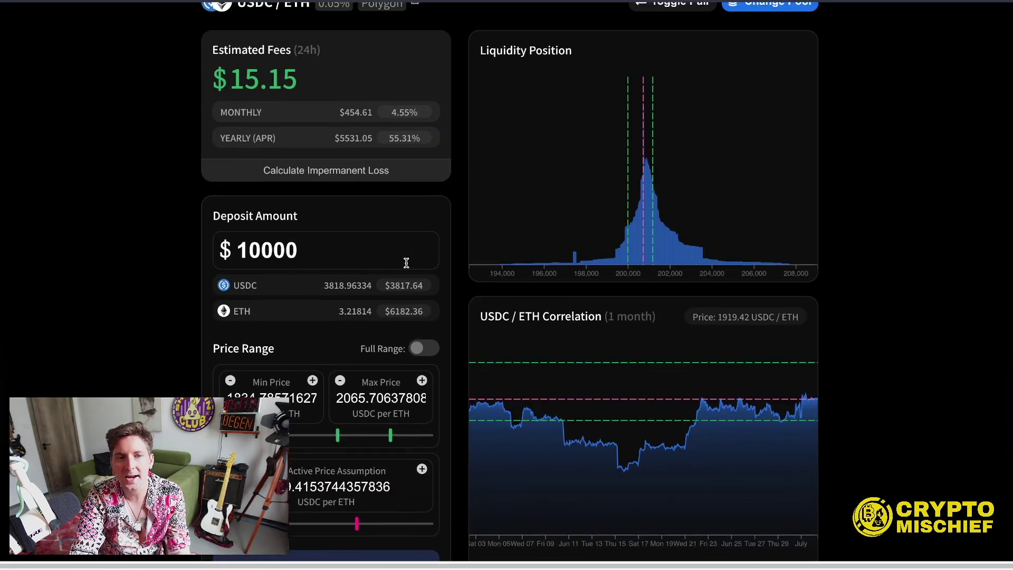
pyautogui.scroll(1, 406, 263)
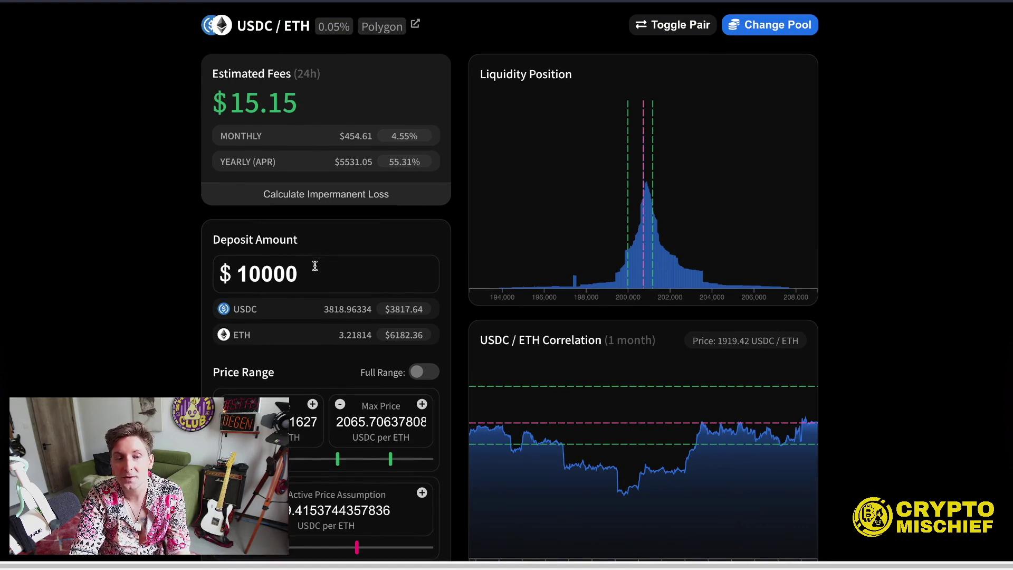
pyautogui.doubleClick(298, 274)
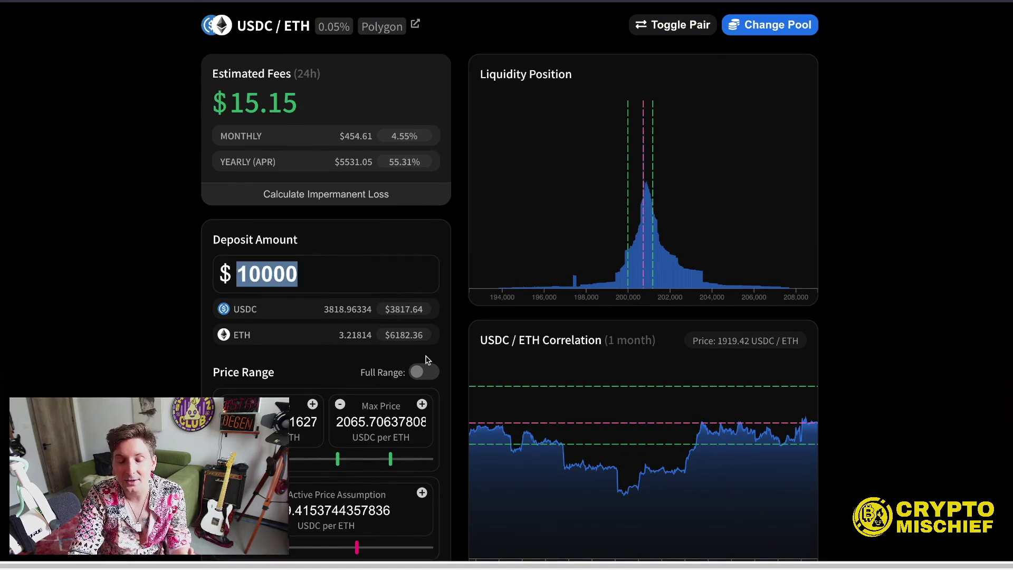
# Lower the maximum price of the range stepwise to about 2010.24 USDC per ETH
pyautogui.scroll(-1, 437, 372)
pyautogui.scroll(-1, 332, 332)
pyautogui.click(341, 352)
pyautogui.click(341, 352)
pyautogui.click(341, 352)
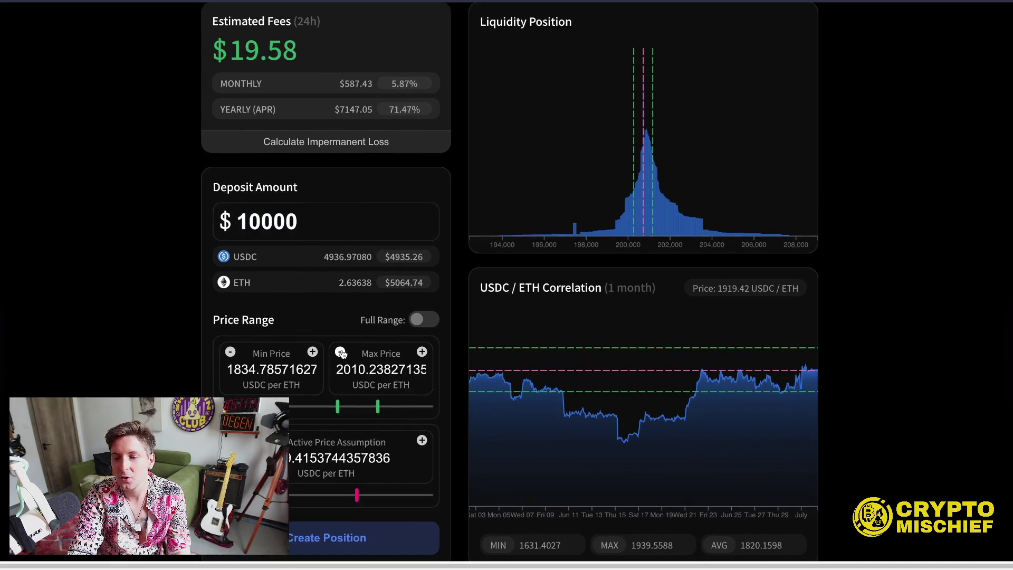
pyautogui.click(341, 352)
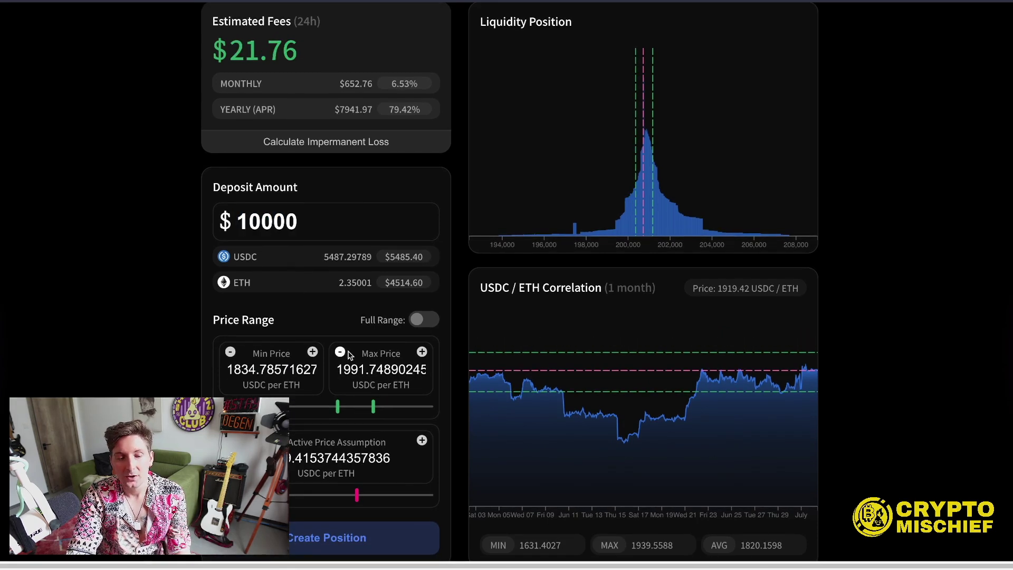
pyautogui.click(423, 352)
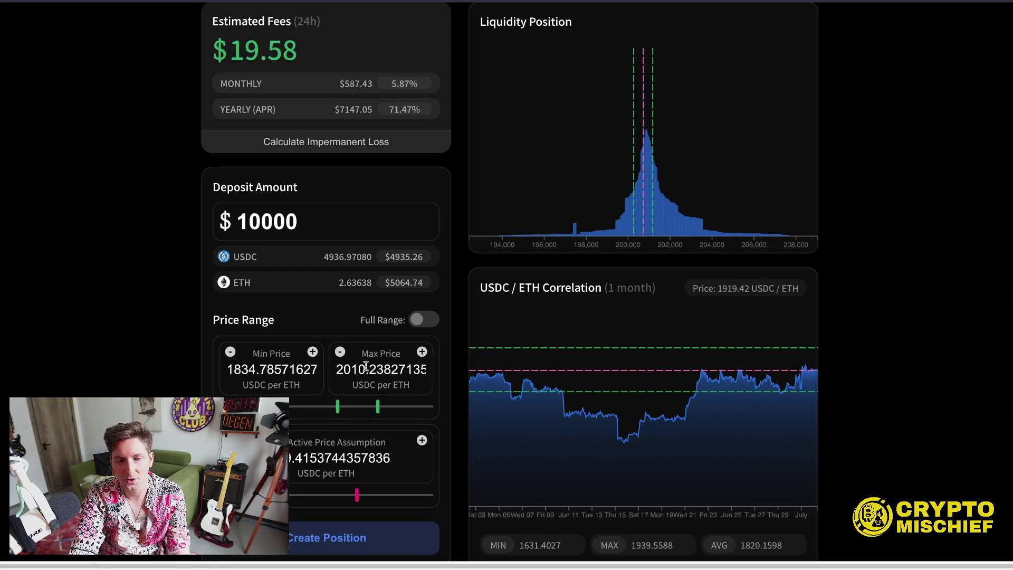
# Highlight the estimated 24-hour fees for the narrowed range and set the deposit amount back to $1000
pyautogui.scroll(1, 287, 244)
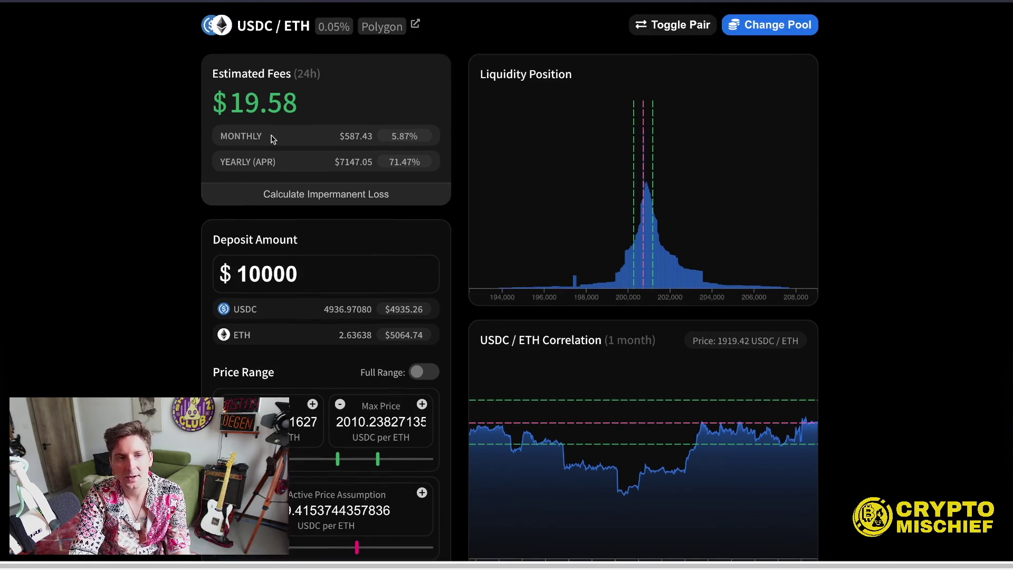
pyautogui.moveTo(230, 101); pyautogui.dragTo(312, 101)
pyautogui.click(285, 104)
pyautogui.click(298, 272)
pyautogui.press('BackSpace')
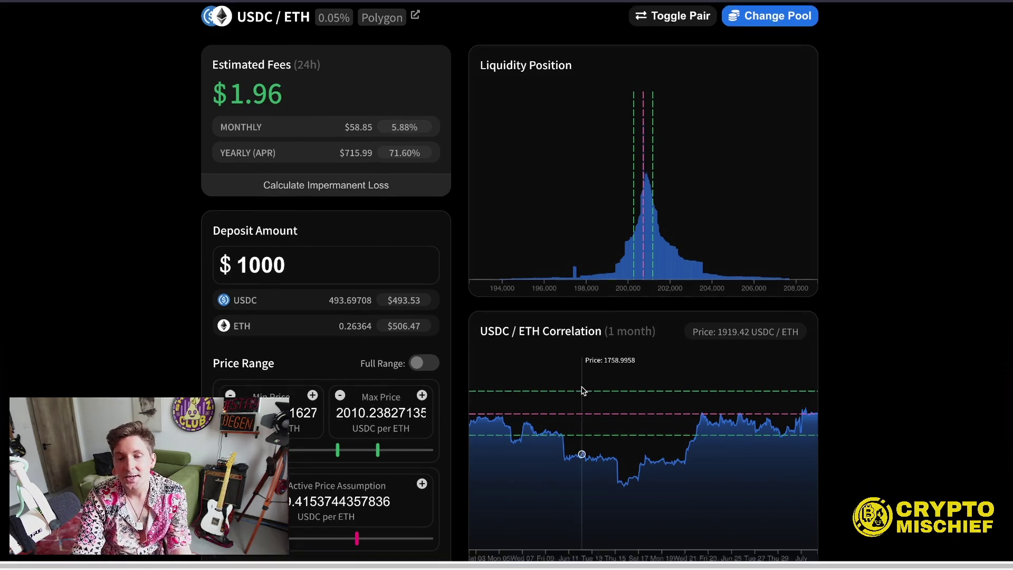
# Examine the price chart and highlight the ETH share of the $1000 deposit
pyautogui.scroll(-2, 580, 369)
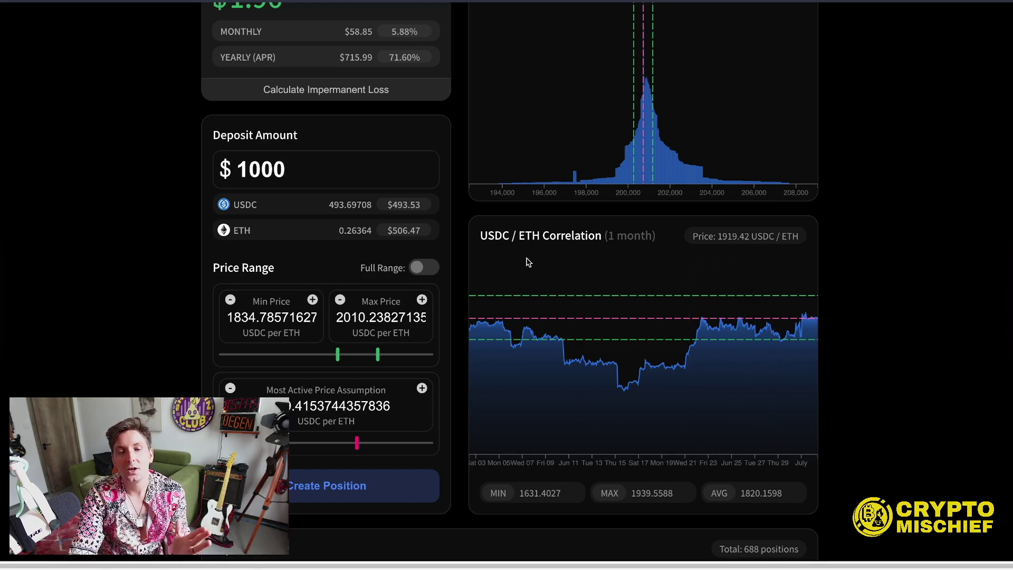
pyautogui.scroll(1, 279, 265)
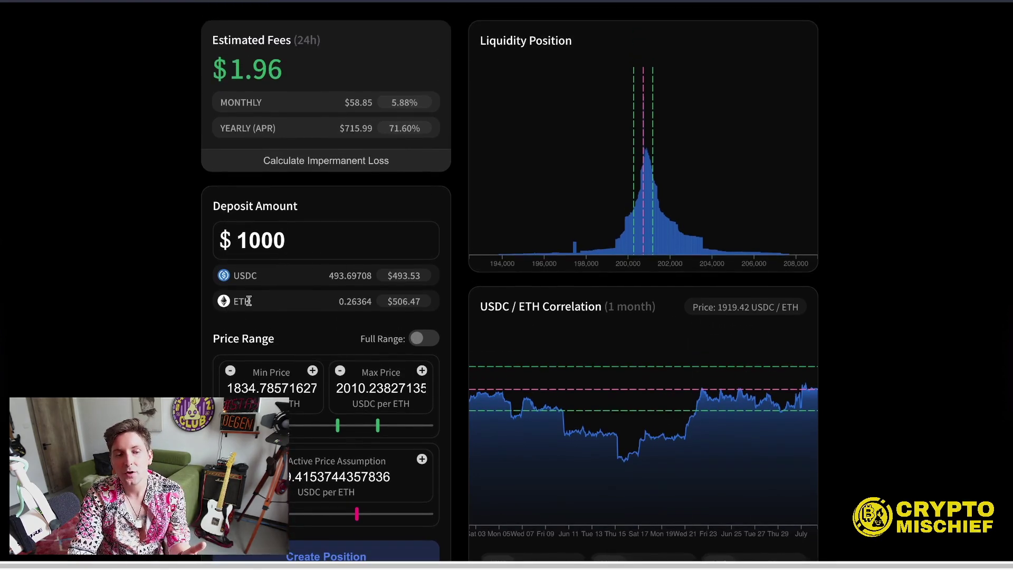
pyautogui.moveTo(344, 302); pyautogui.dragTo(429, 309)
pyautogui.click(333, 301)
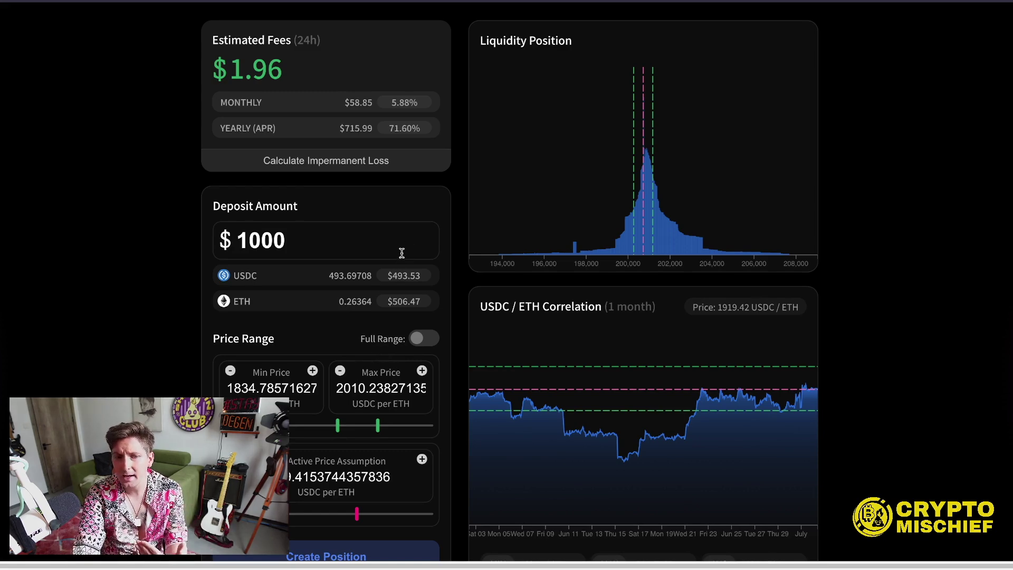
# Review the estimated fees and highlight the pool's 0.05% fee tier
pyautogui.scroll(-1, 402, 253)
pyautogui.scroll(2, 403, 264)
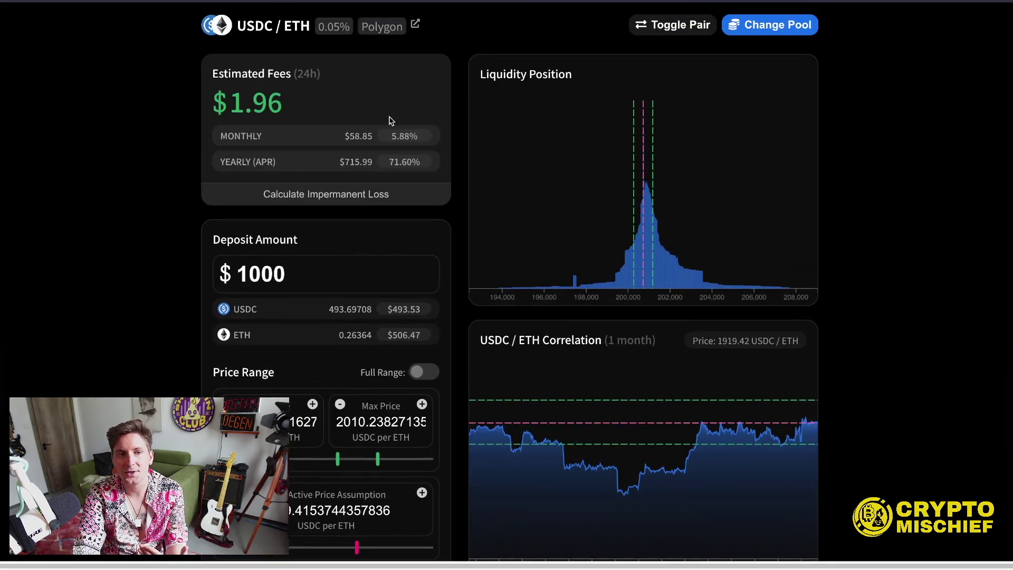
pyautogui.doubleClick(342, 26)
pyautogui.click(346, 86)
pyautogui.scroll(2, 342, 154)
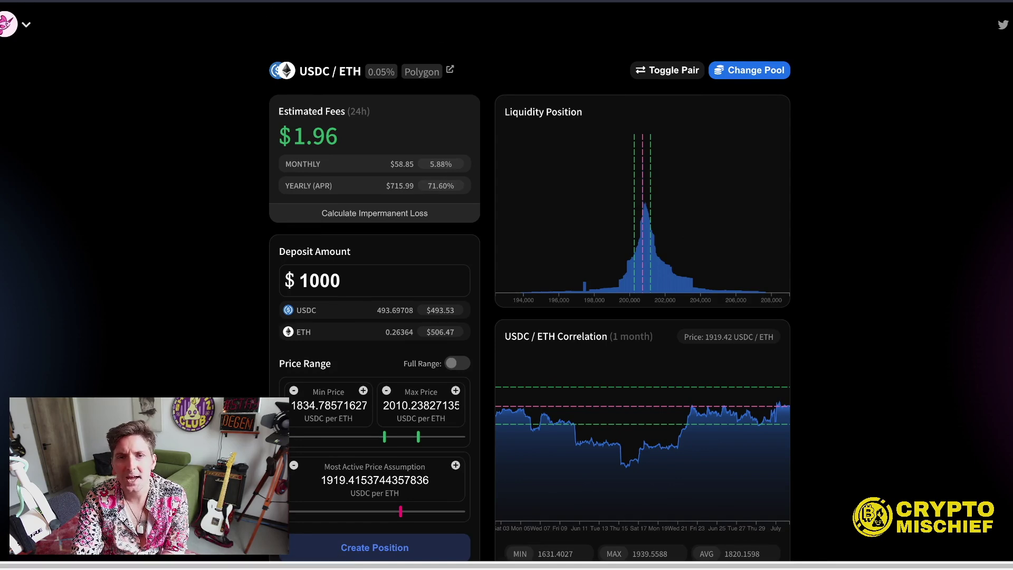
# Reopen the Uniswap.fish start page and choose Polygon as the calculator's network
pyautogui.write('unisw')
pyautogui.press('Return')
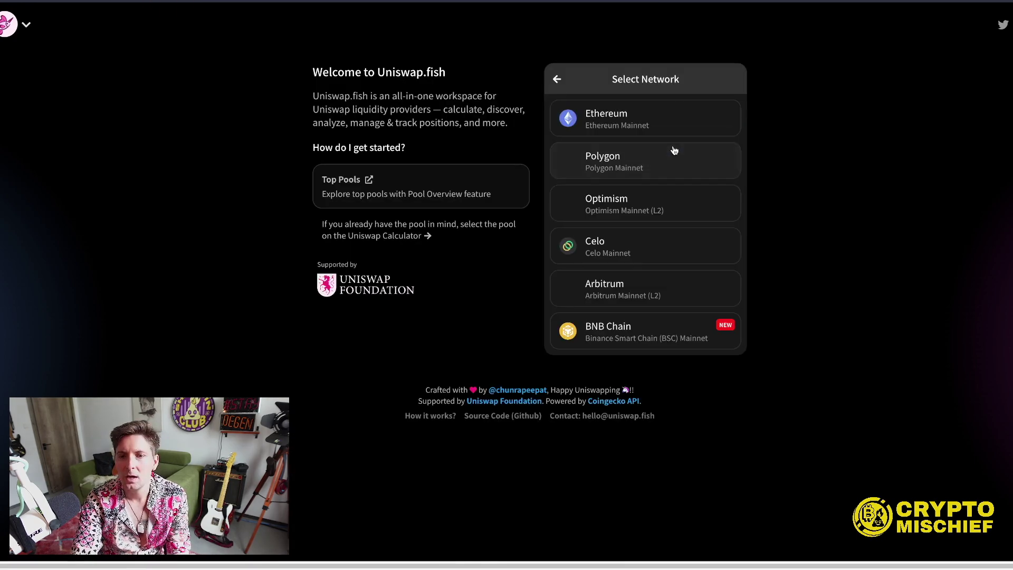
pyautogui.click(619, 161)
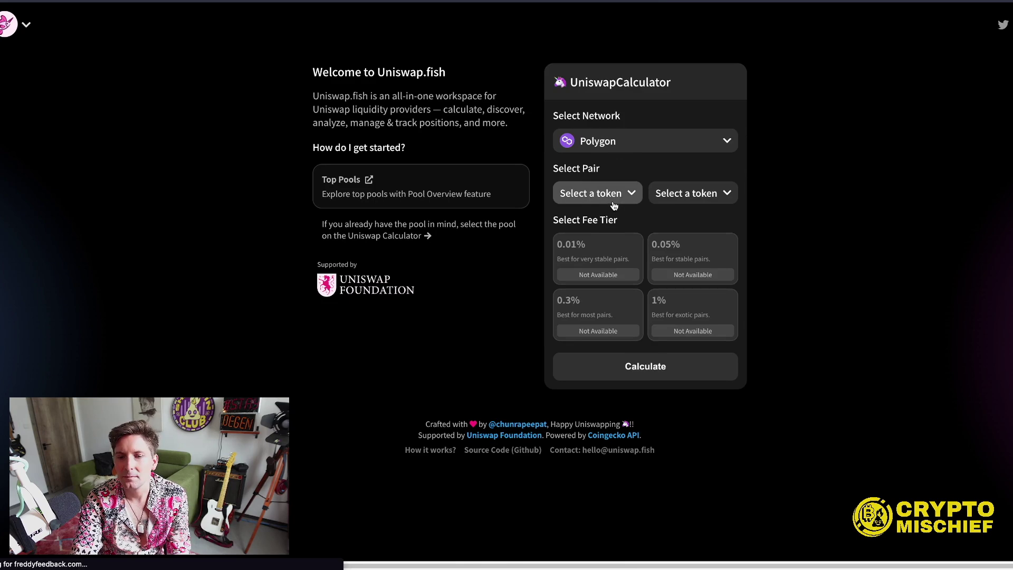
# Select the ETH/USDC pair with the 0.3% fee tier and calculate its estimated fees
pyautogui.click(614, 201)
pyautogui.click(632, 184)
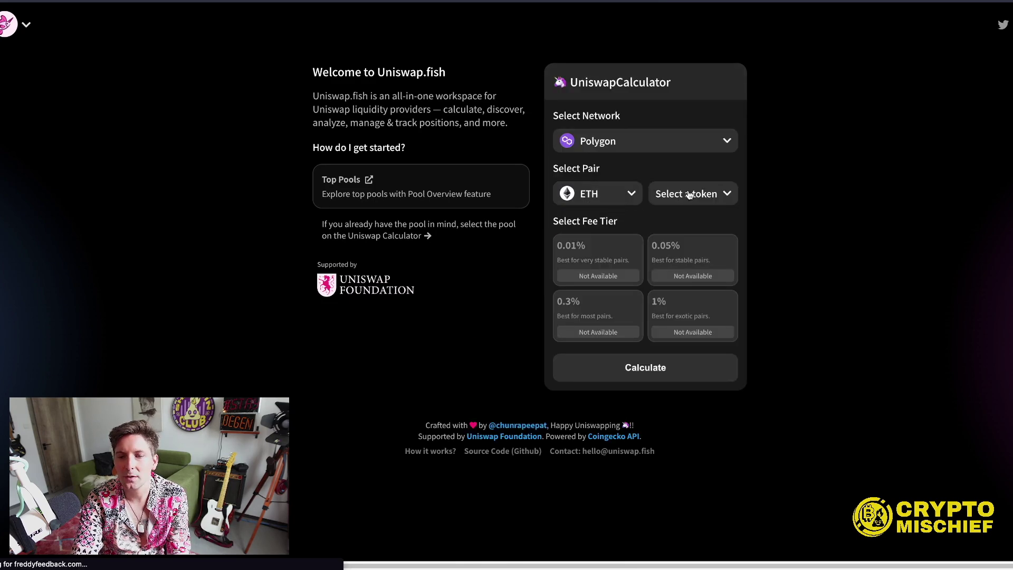
pyautogui.click(722, 200)
pyautogui.click(710, 188)
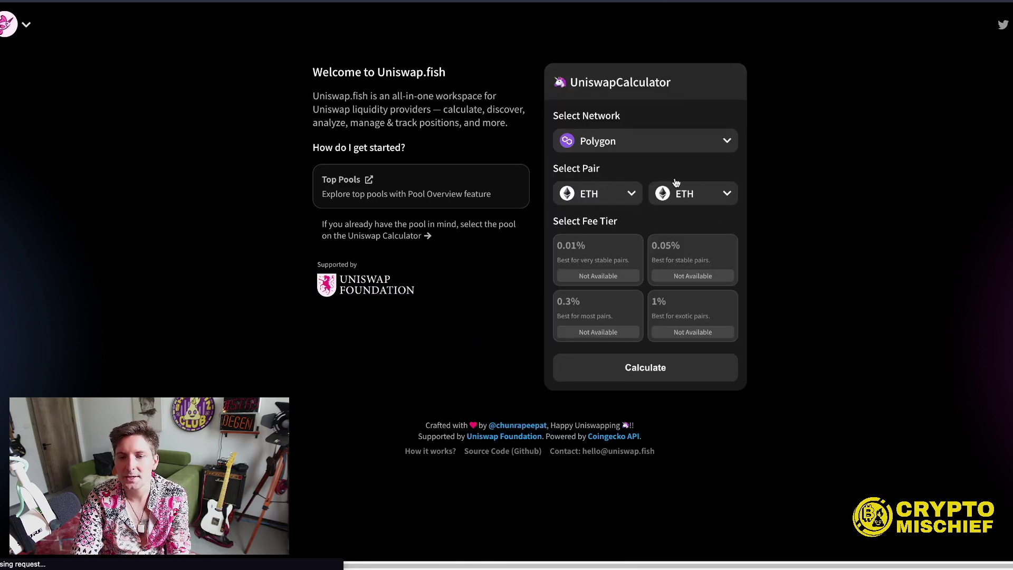
pyautogui.click(706, 198)
pyautogui.click(625, 160)
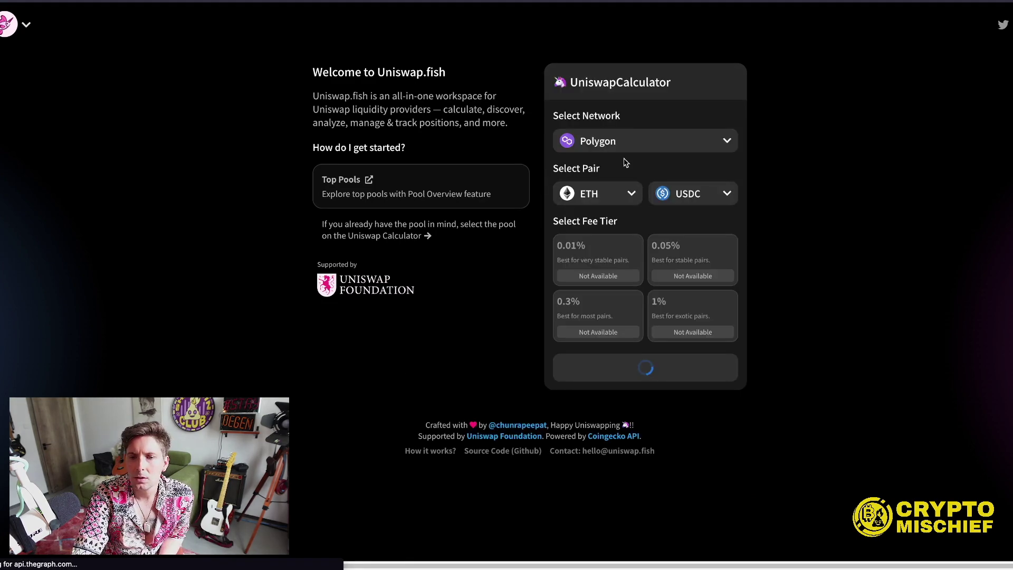
pyautogui.click(600, 328)
# Narrow the 0.3% pool's price range to about 1817.75–1981.64 USDC per ETH and check the estimated fees
pyautogui.scroll(-2, 485, 439)
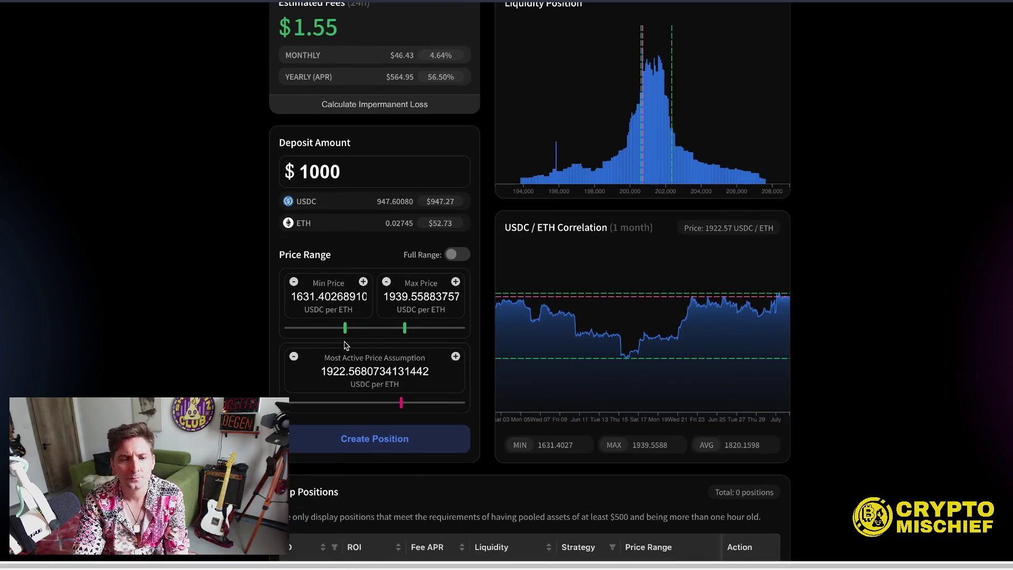
pyautogui.moveTo(345, 327); pyautogui.dragTo(381, 329)
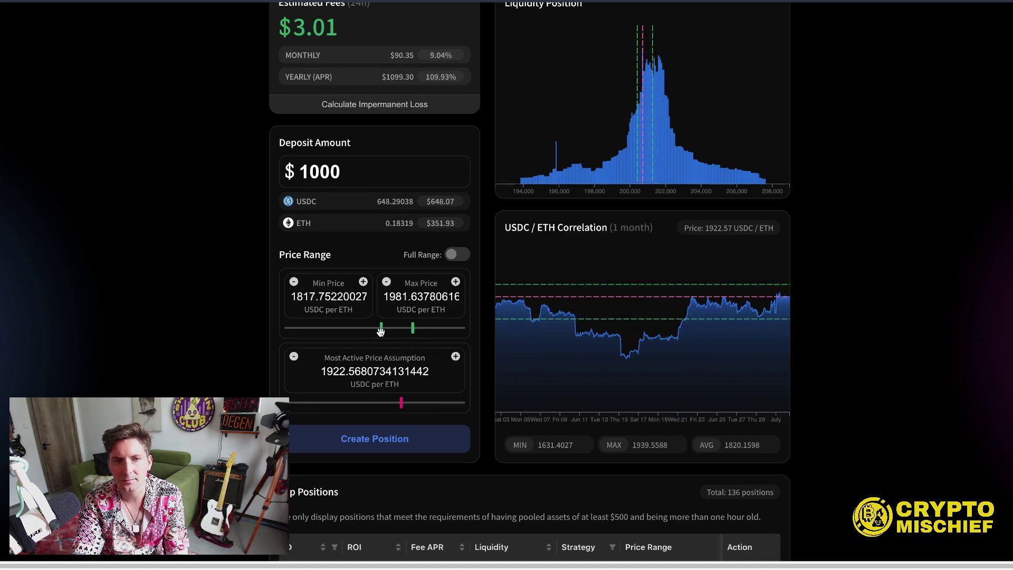
pyautogui.scroll(1, 396, 227)
pyautogui.scroll(2, 396, 227)
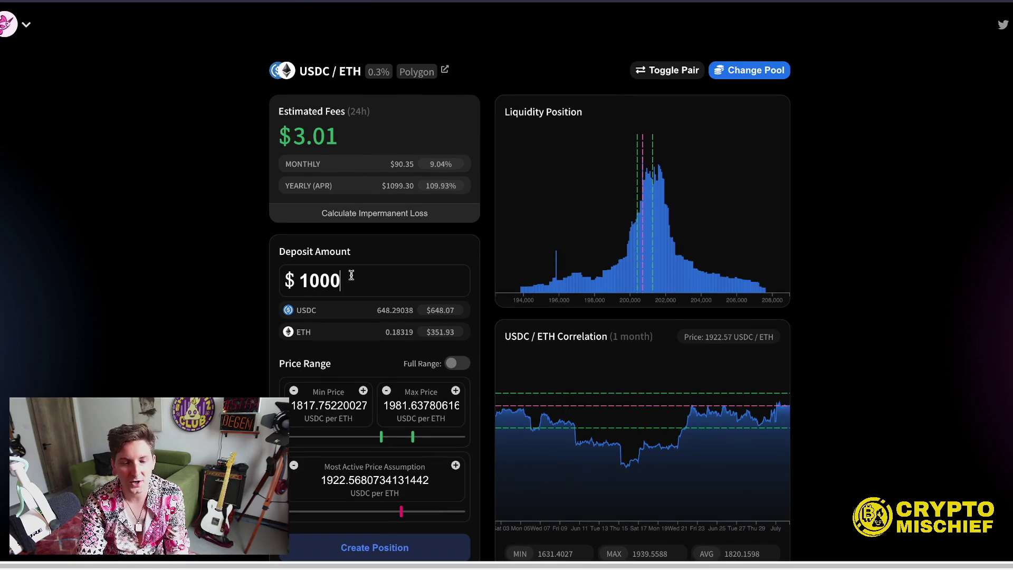
# Compare the estimated fees for a $10000 deposit with a $1000 deposit and highlight the pool's 0.3% fee tier
pyautogui.write('0')
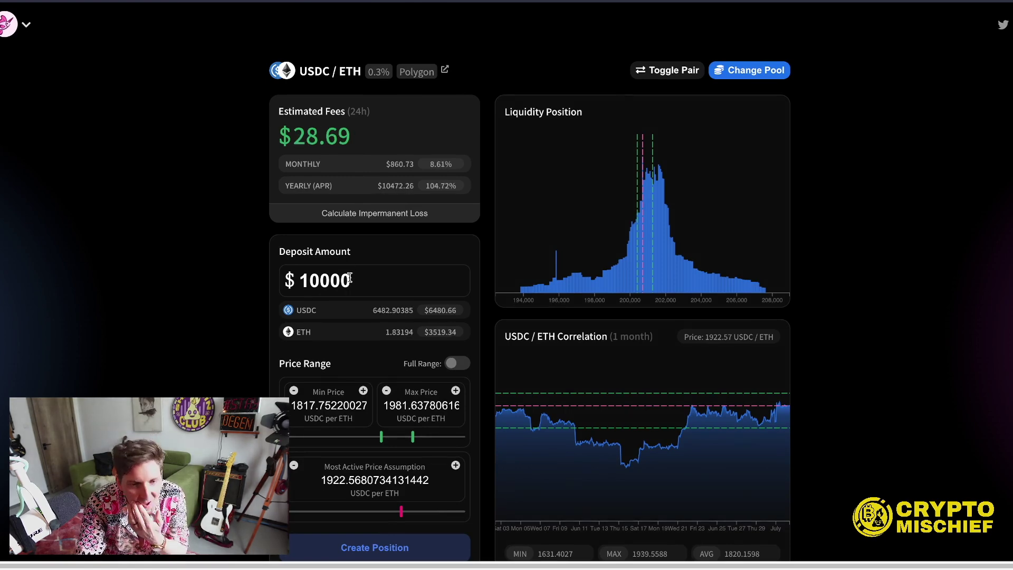
pyautogui.press('BackSpace')
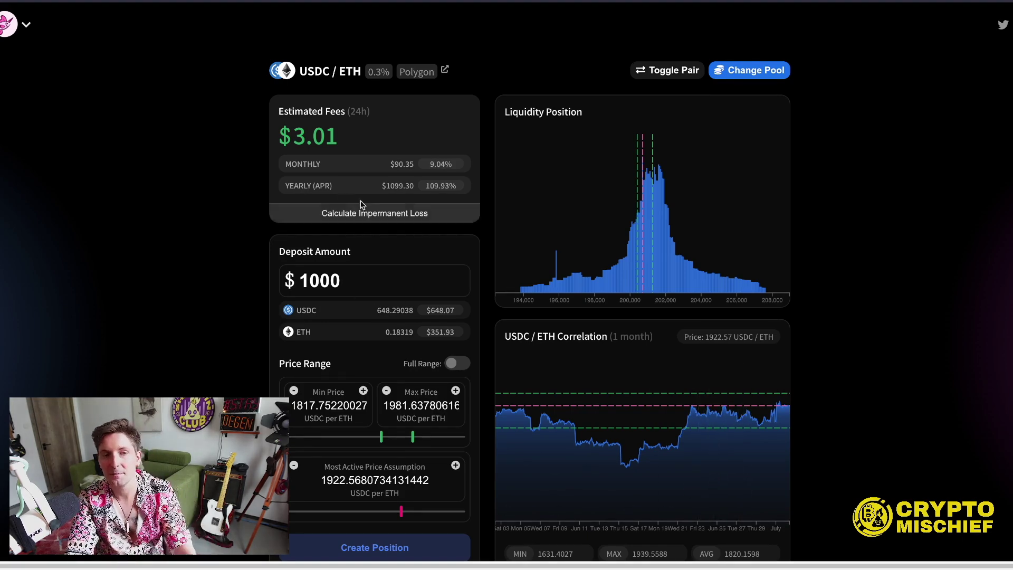
pyautogui.moveTo(372, 74); pyautogui.dragTo(388, 78)
pyautogui.click(383, 96)
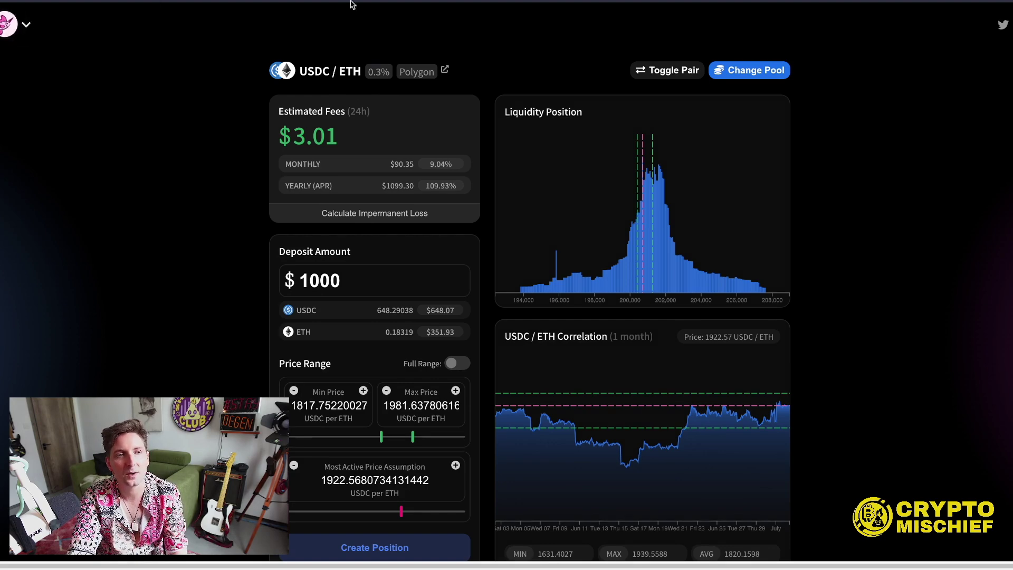
# Reopen the Uniswap.fish start page
pyautogui.hotkey('ctrl', 'l')
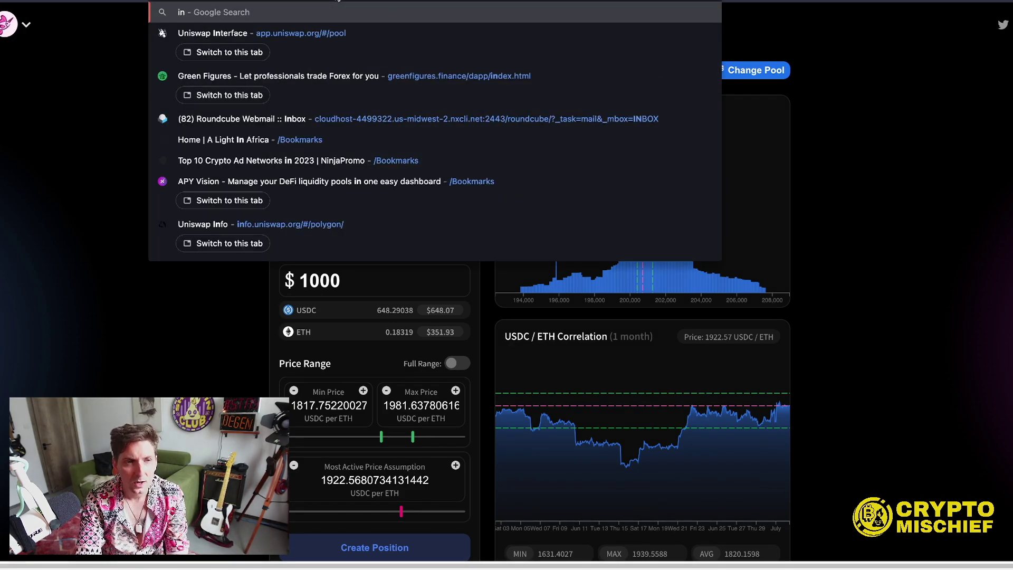
pyautogui.write('i')
pyautogui.press('BackSpace')
pyautogui.write('uni')
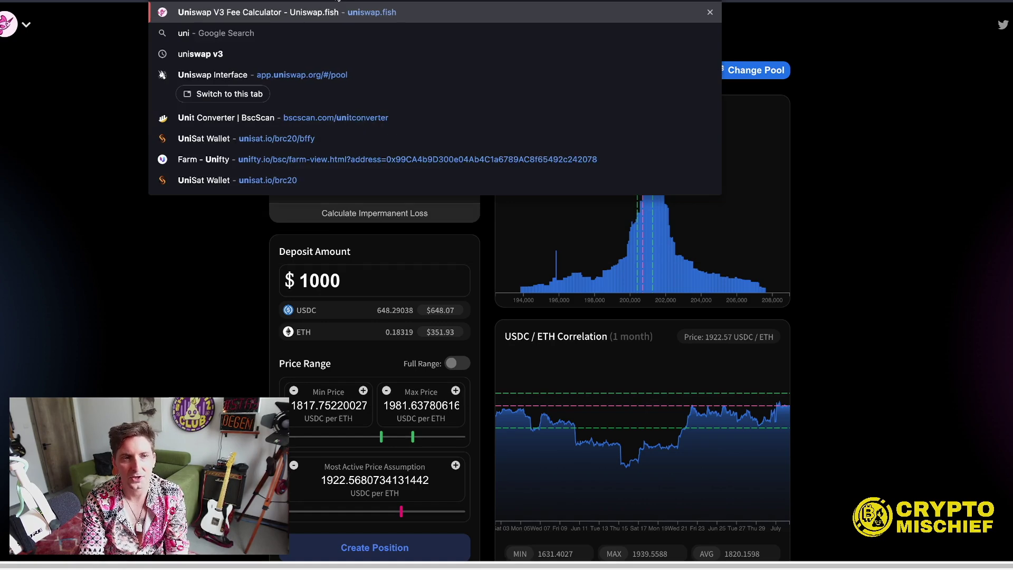
pyautogui.press('Return')
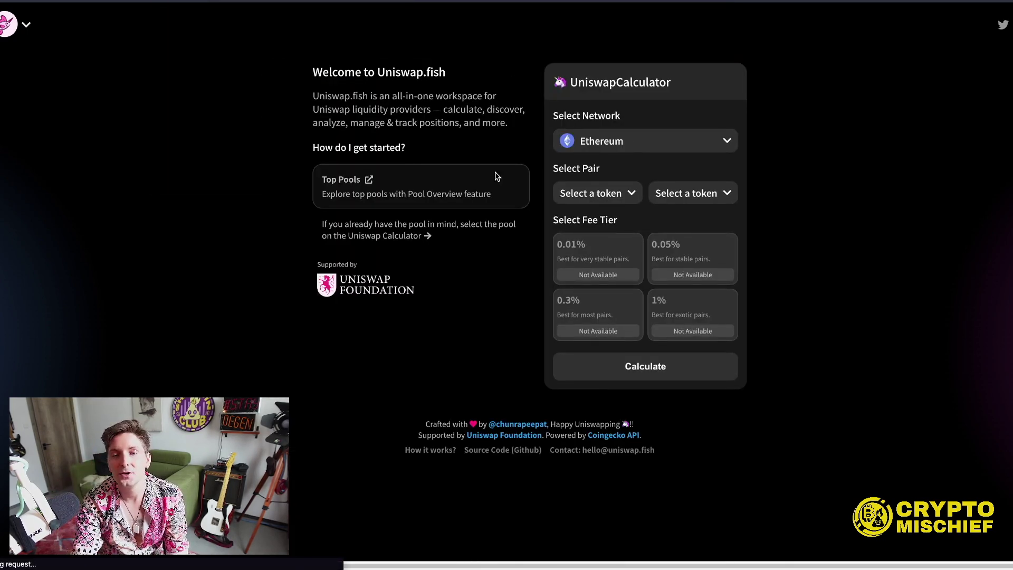
# Open the Top Pools overview and switch its network to Polygon
pyautogui.click(384, 190)
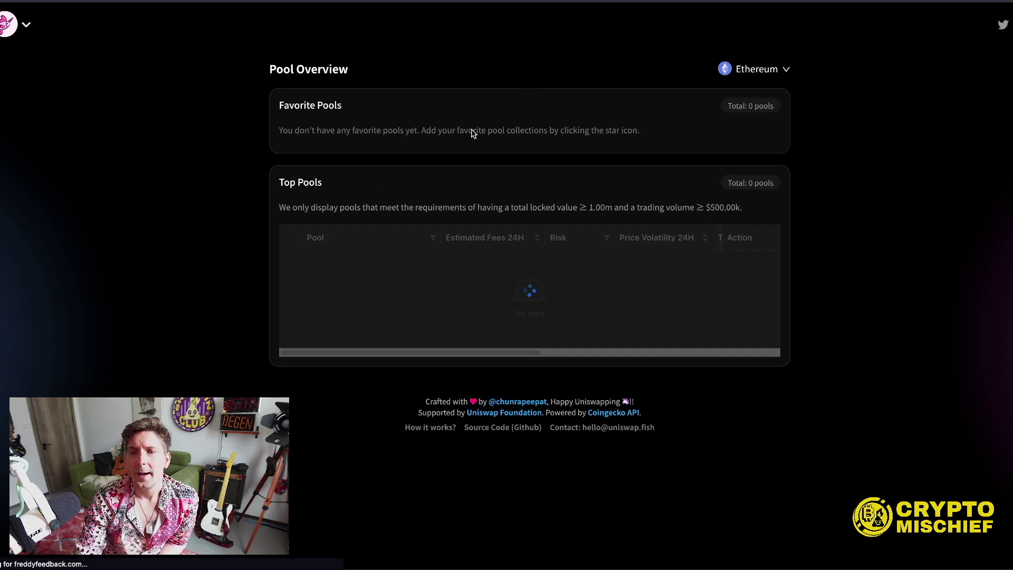
pyautogui.click(782, 69)
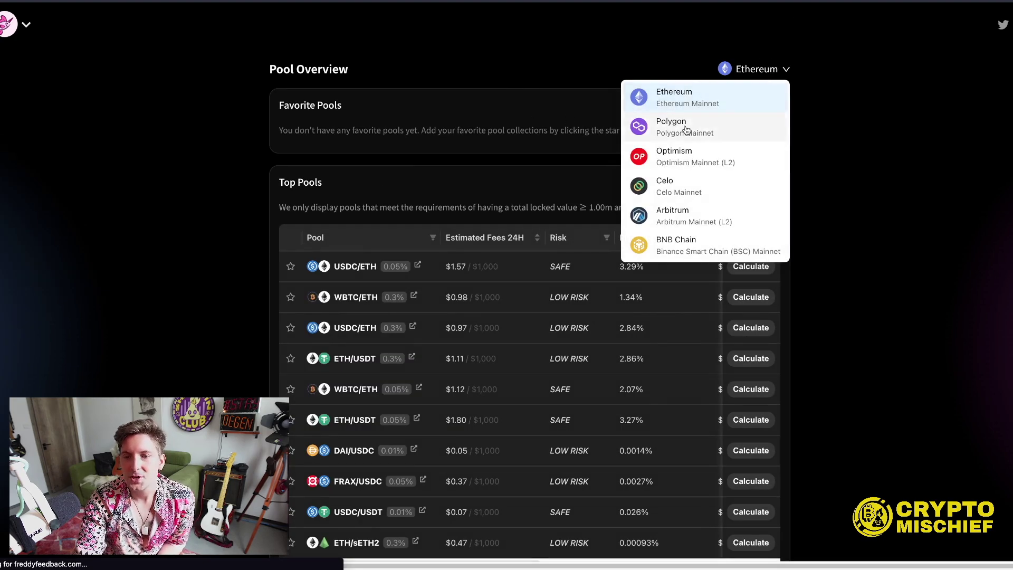
pyautogui.click(724, 123)
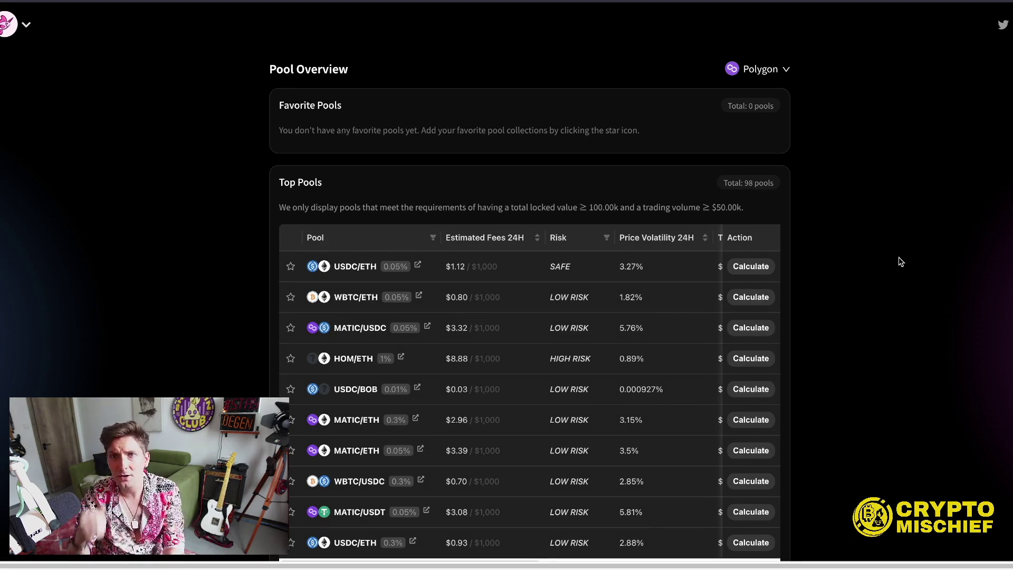
# Sort the Polygon top pools by estimated 24-hour fees, highest first
pyautogui.scroll(-3, 829, 222)
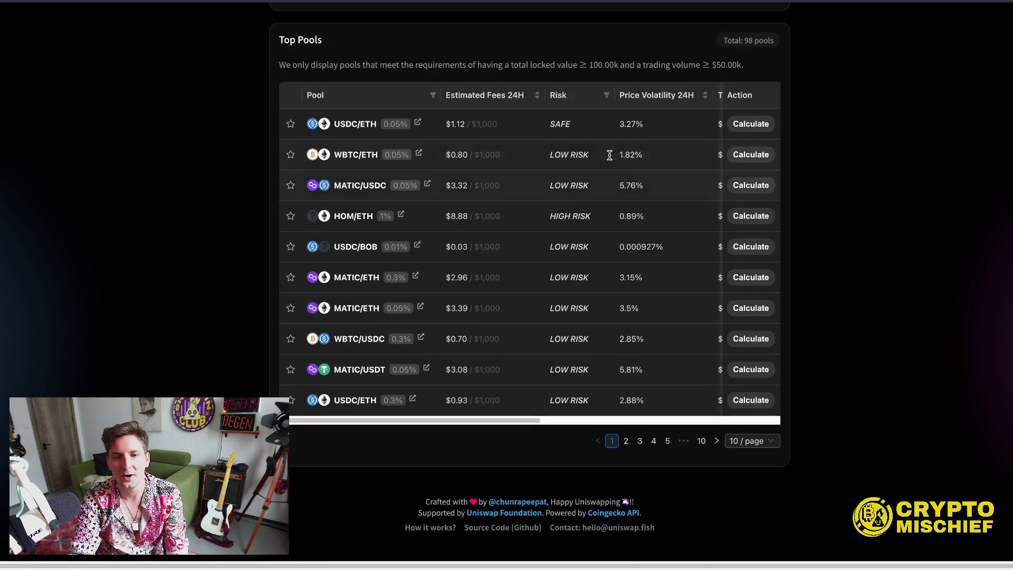
pyautogui.scroll(3, 591, 146)
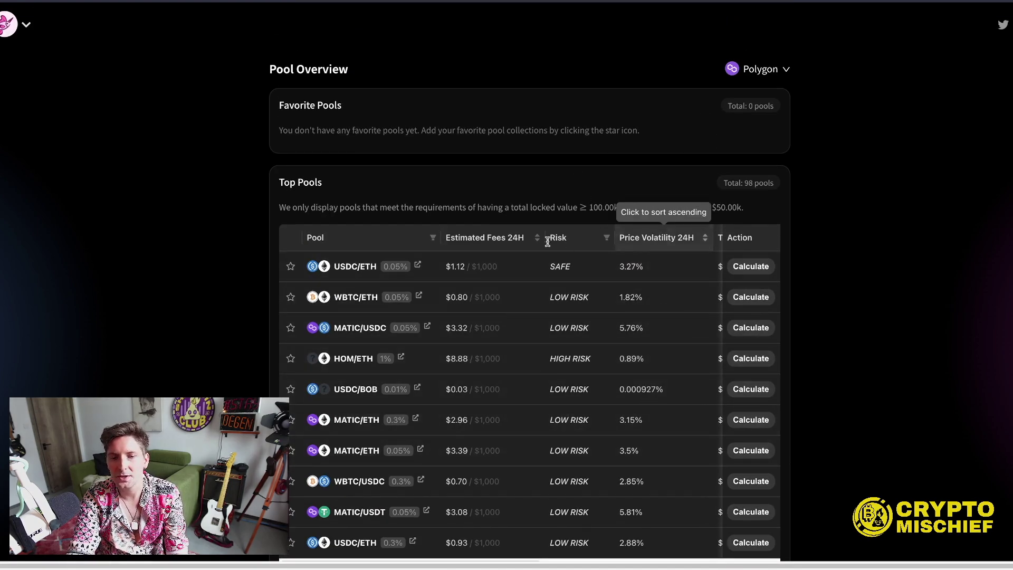
pyautogui.click(483, 239)
pyautogui.click(484, 239)
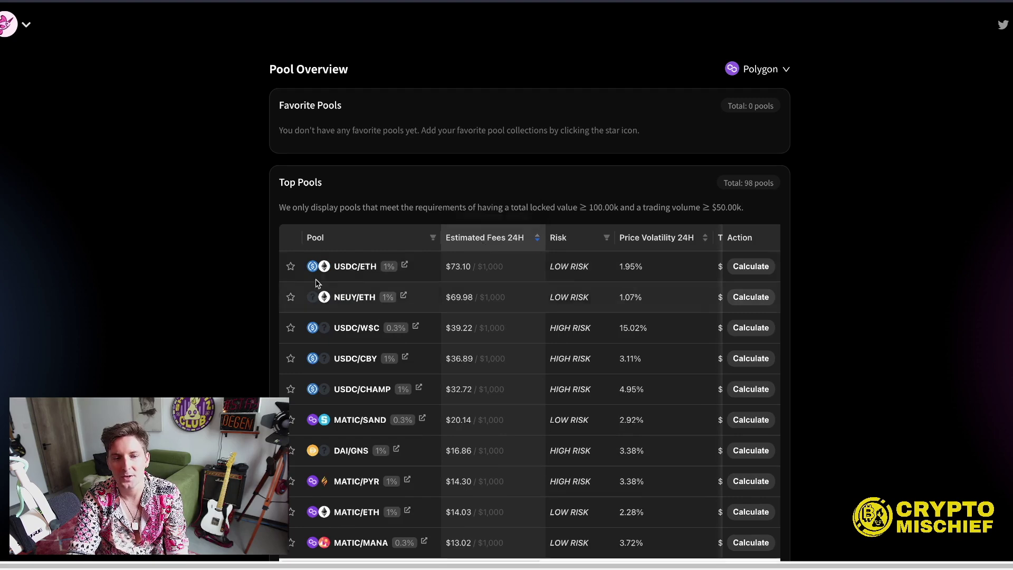
# Examine the highest-fee Polygon pools, from USDC/ETH 1% down to MATIC/ETH 1%, comparing their estimated fees and risk
pyautogui.scroll(-2, 236, 281)
pyautogui.scroll(1, 236, 280)
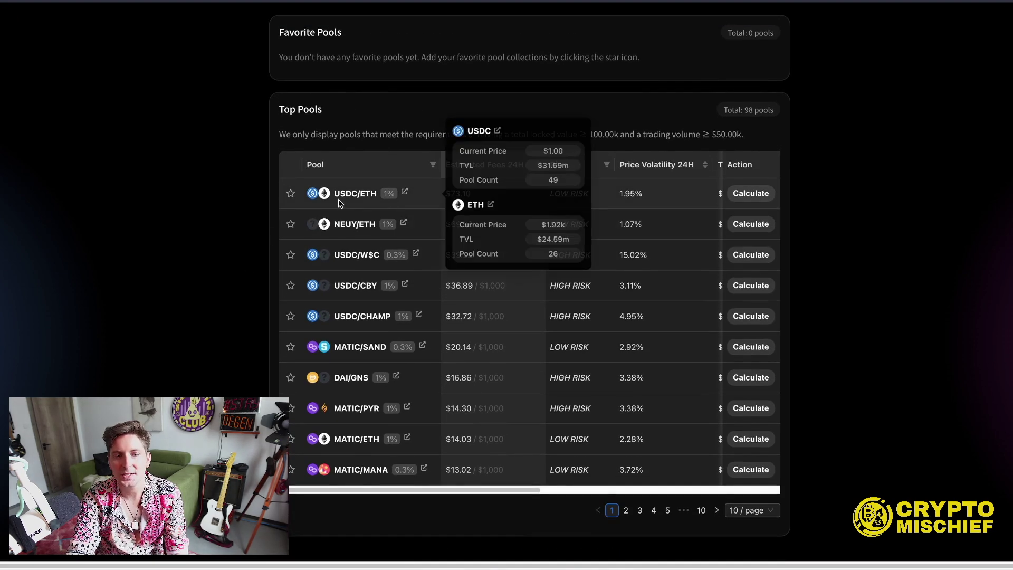
pyautogui.moveTo(387, 199)
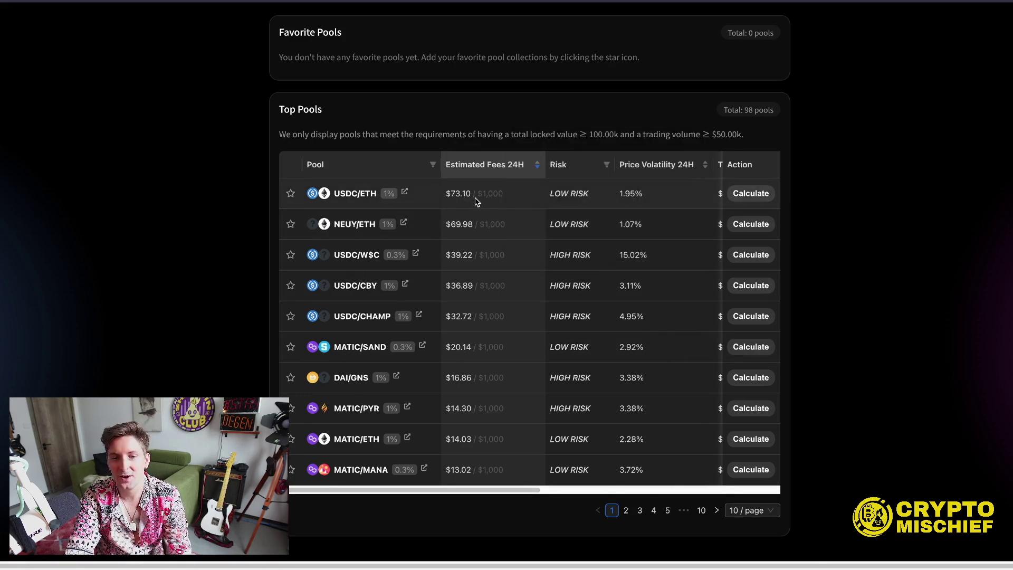
pyautogui.moveTo(476, 198)
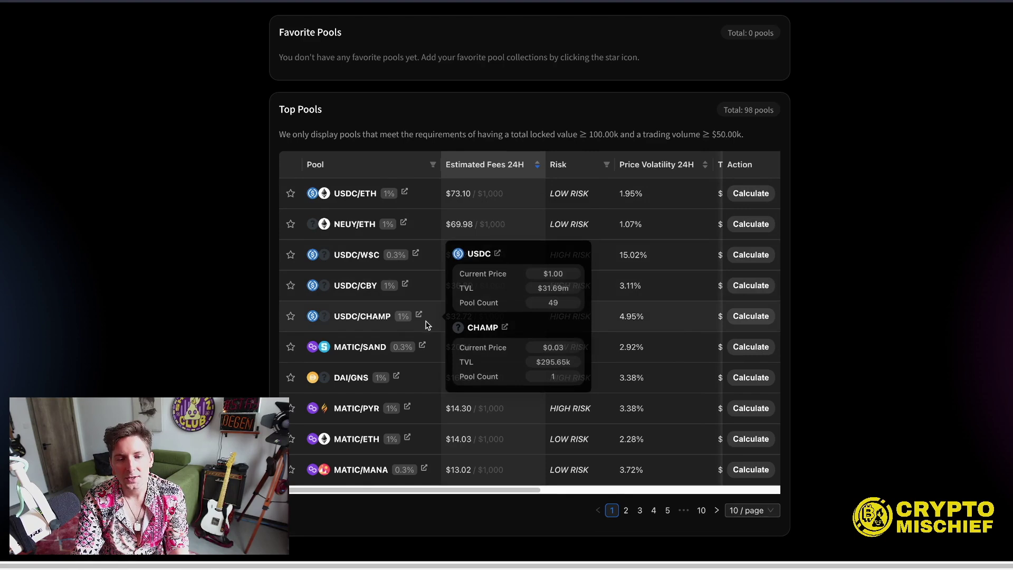
pyautogui.scroll(-1, 370, 317)
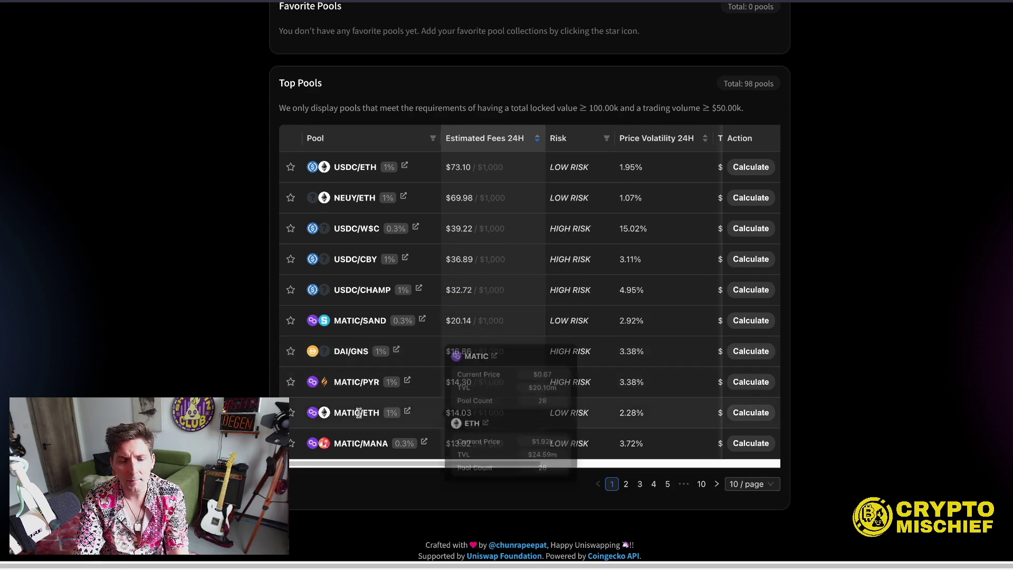
pyautogui.moveTo(455, 411)
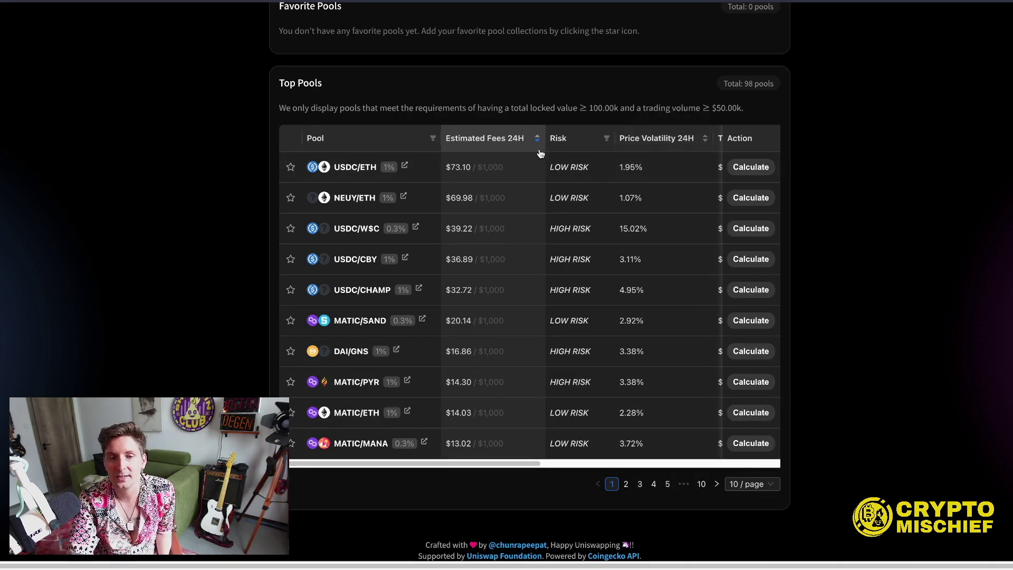
# Browse pages 2 to 4 of the fee-sorted pools, checking pairs such as MATIC/UNI and MATIC/LINK
pyautogui.click(625, 484)
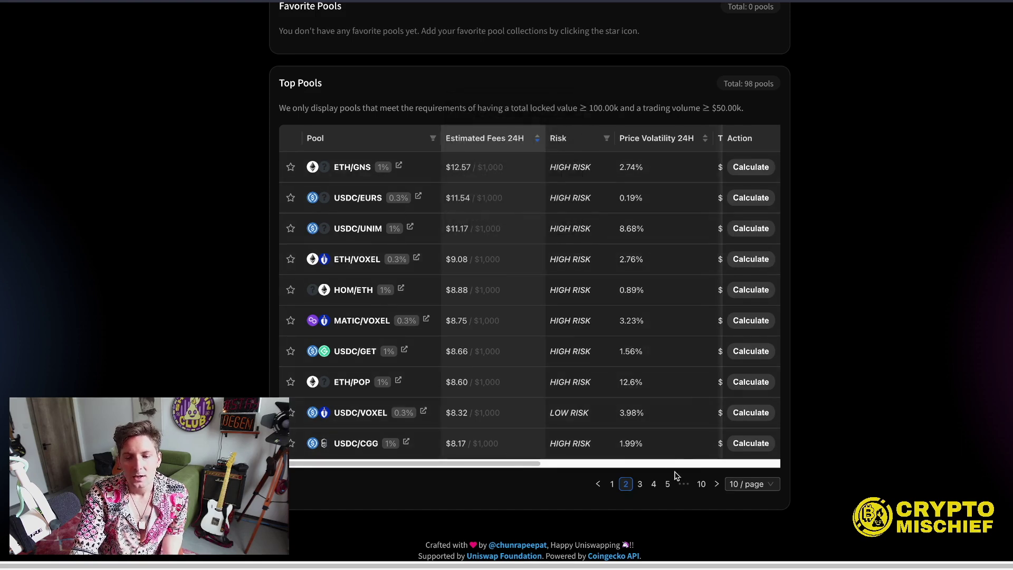
pyautogui.click(640, 483)
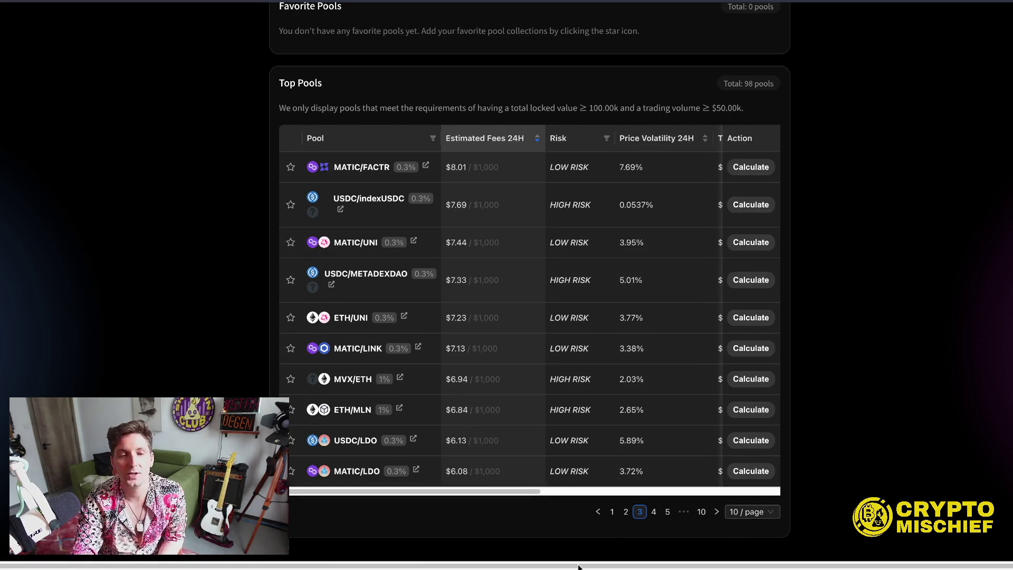
pyautogui.moveTo(326, 244)
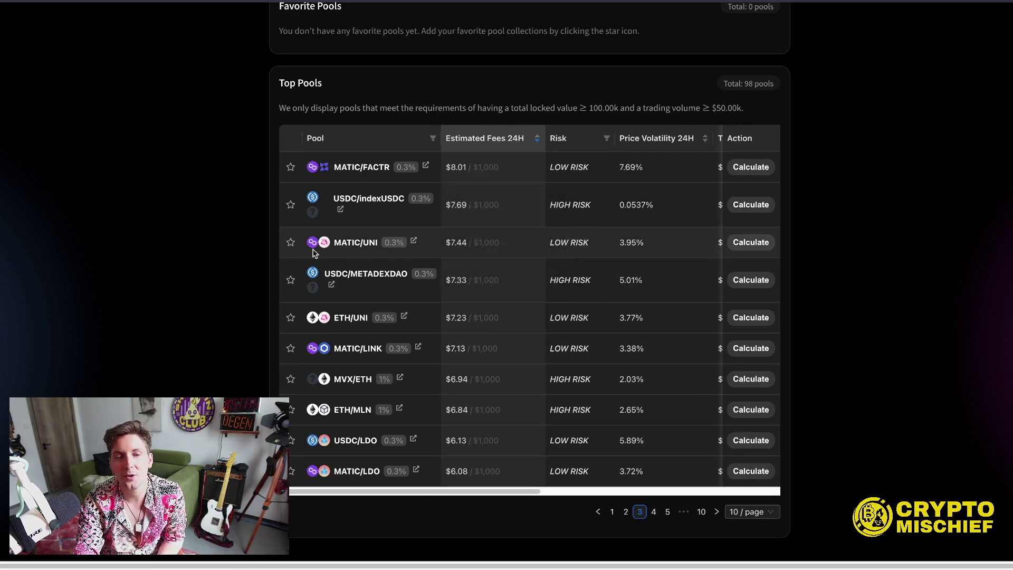
pyautogui.moveTo(422, 295)
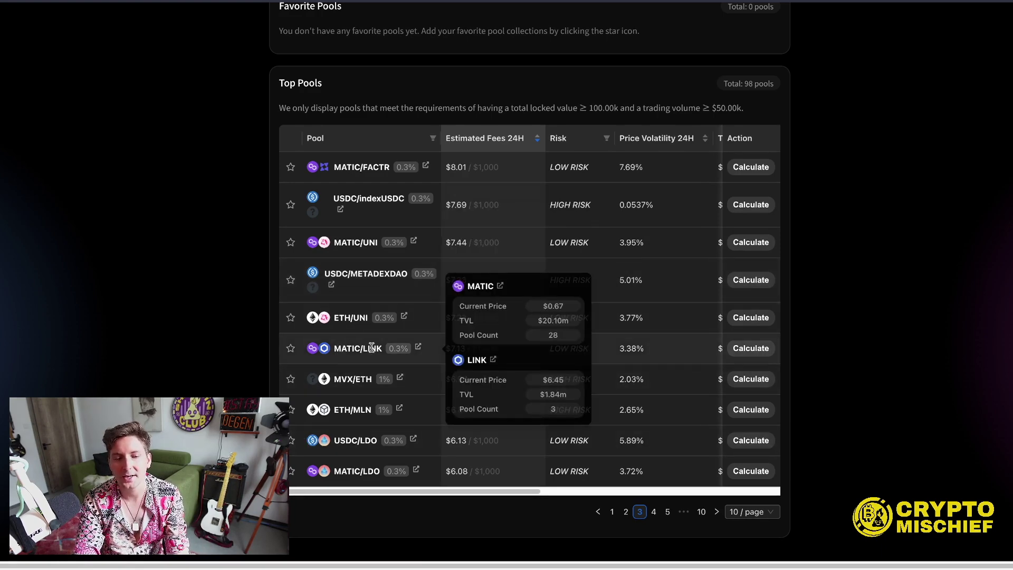
pyautogui.click(654, 512)
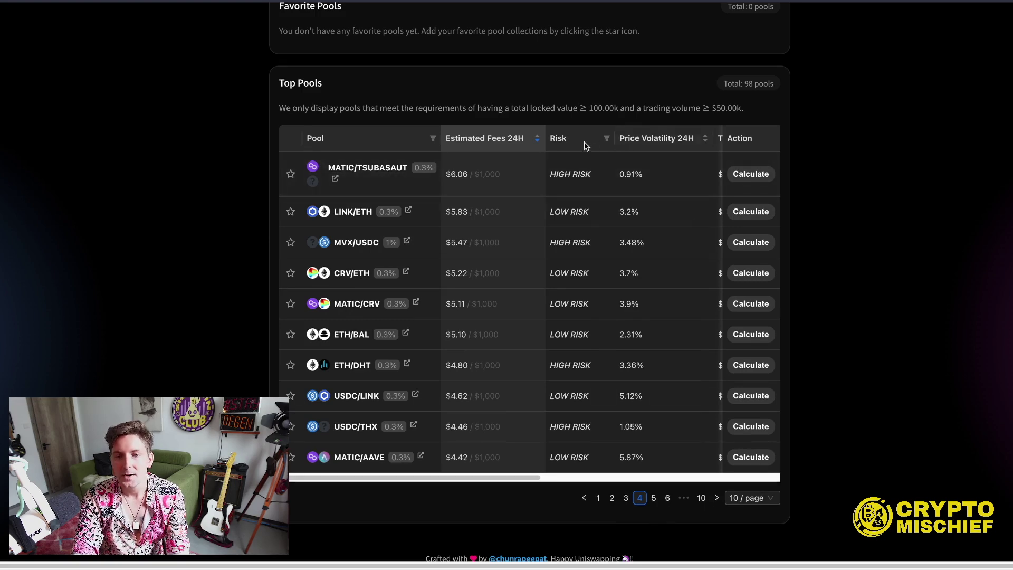
# Check the risk criteria of the MATIC/TSUBASAUT pool and filter the pool list to LOW RISK only
pyautogui.scroll(2, 594, 200)
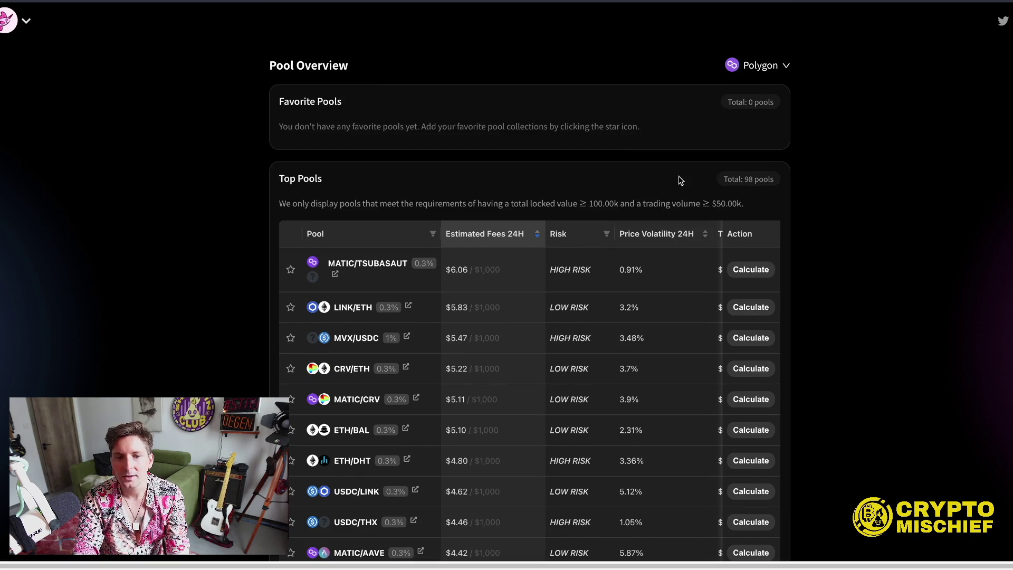
pyautogui.moveTo(581, 270)
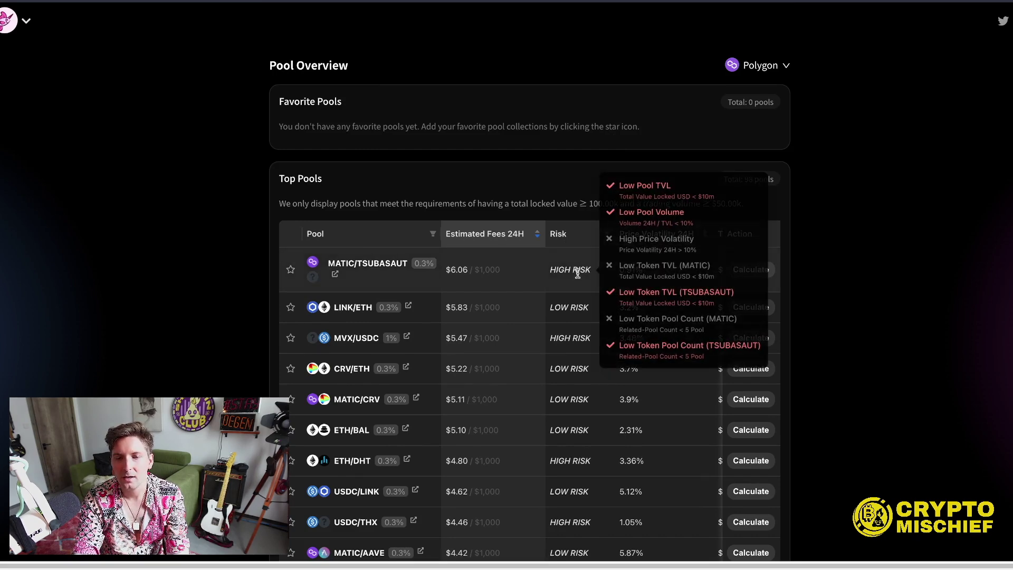
pyautogui.click(607, 234)
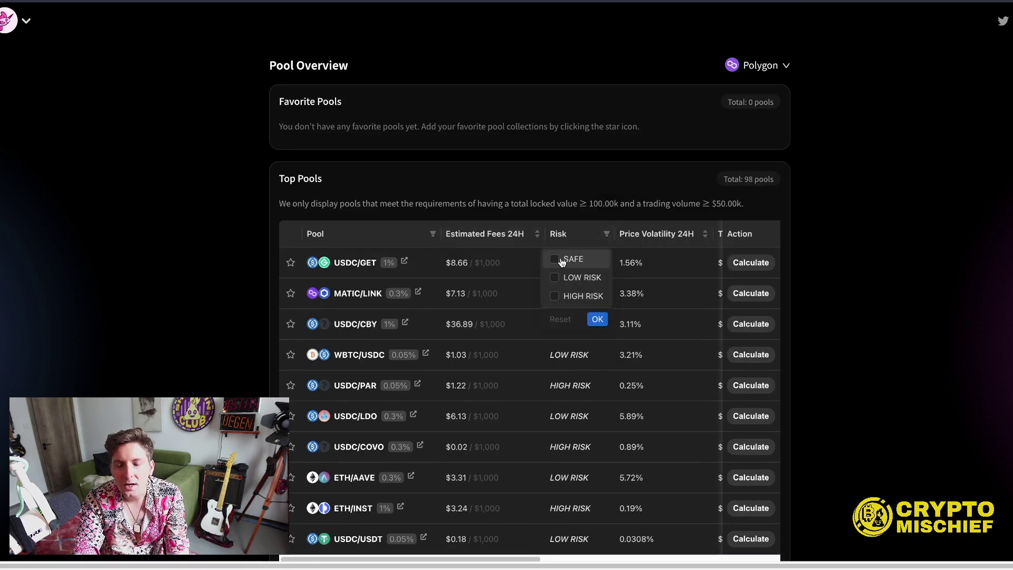
pyautogui.click(556, 278)
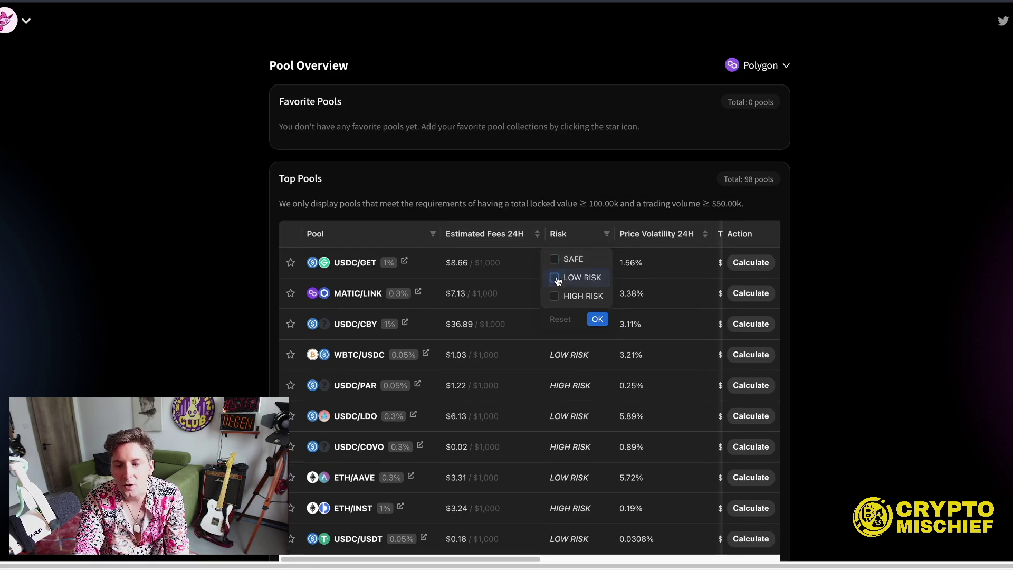
pyautogui.click(596, 320)
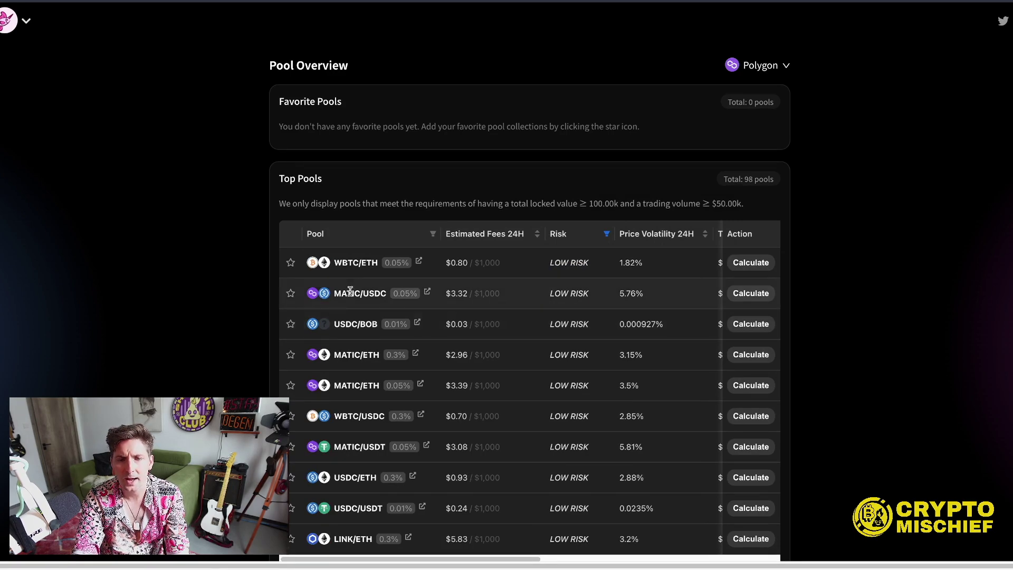
# Sort the low-risk pools by highest estimated 24-hour fees and check the WBTC/ETH pools on page 4
pyautogui.moveTo(453, 303)
pyautogui.moveTo(335, 270)
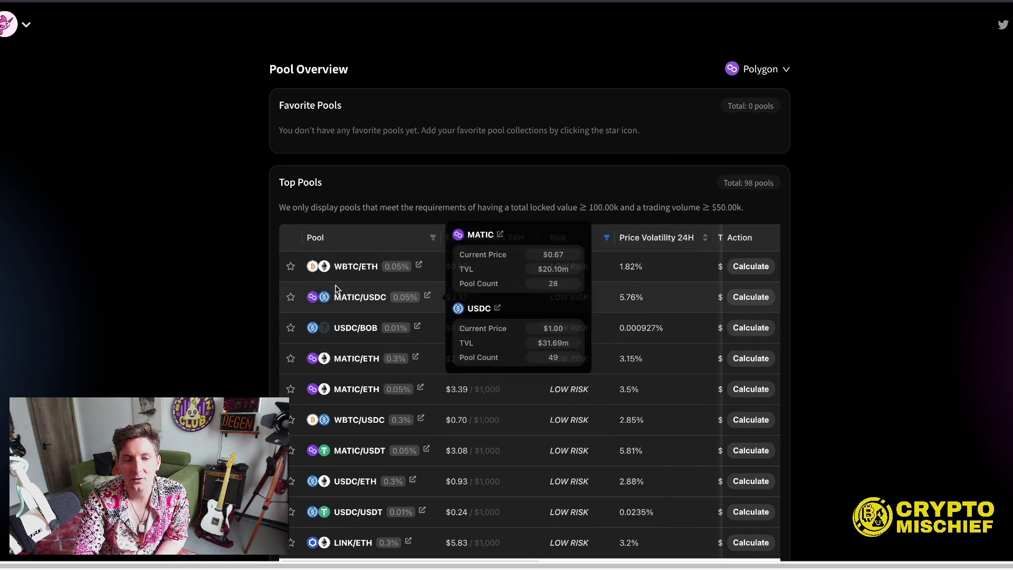
pyautogui.scroll(-2, 378, 354)
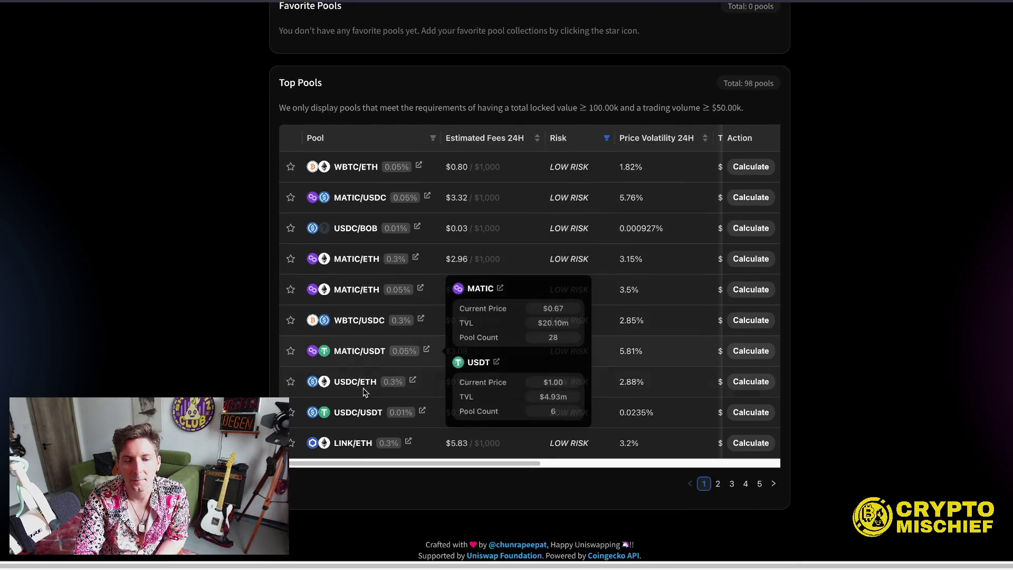
pyautogui.click(464, 138)
pyautogui.click(464, 138)
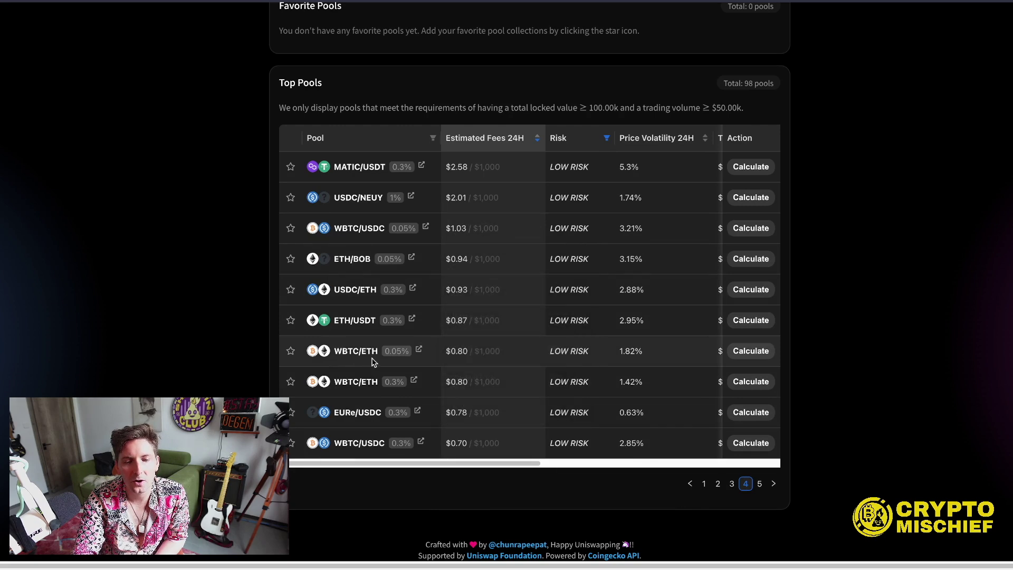
pyautogui.moveTo(405, 391)
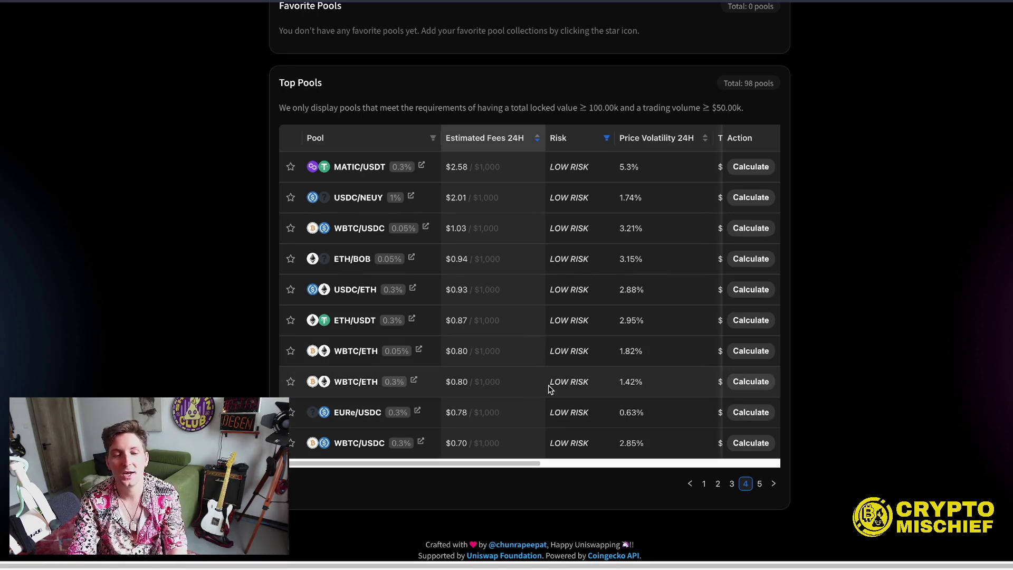
pyautogui.moveTo(488, 385)
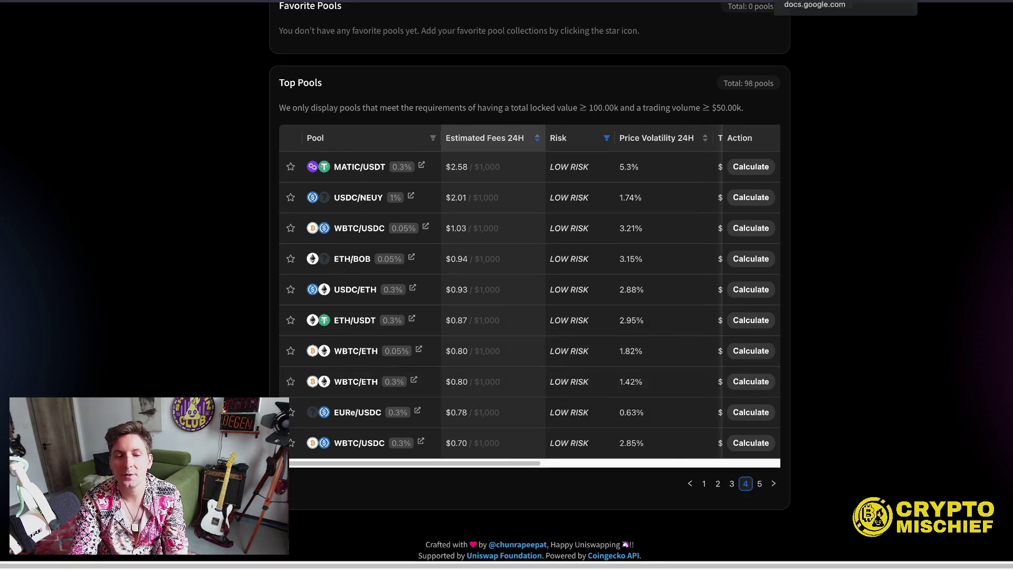
# Switch to the V3 APR spreadsheet in Google Sheets and go through the Polygon pools, ending on the eth/wbtc row
pyautogui.click(791, 4)
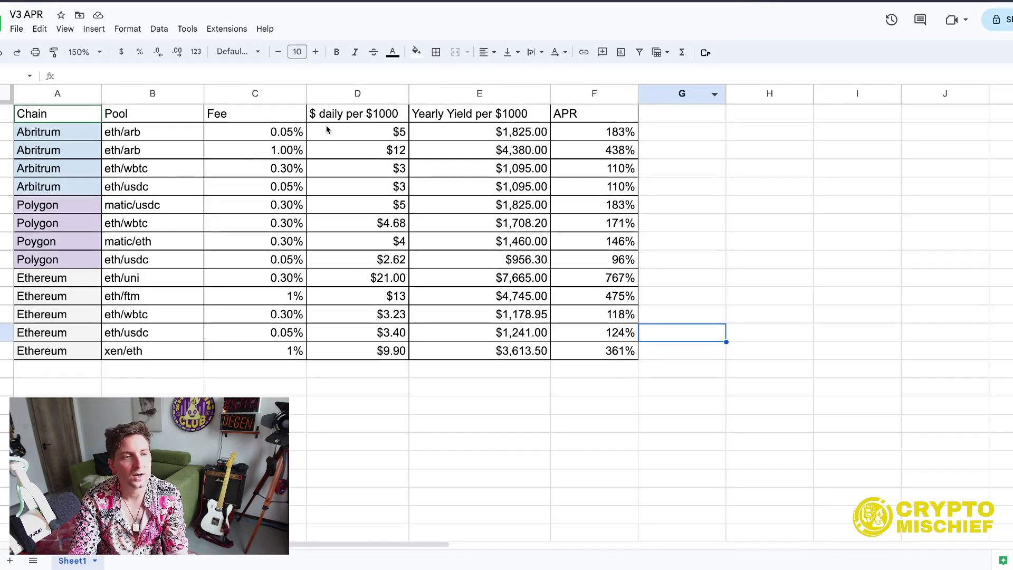
pyautogui.click(162, 207)
pyautogui.click(148, 224)
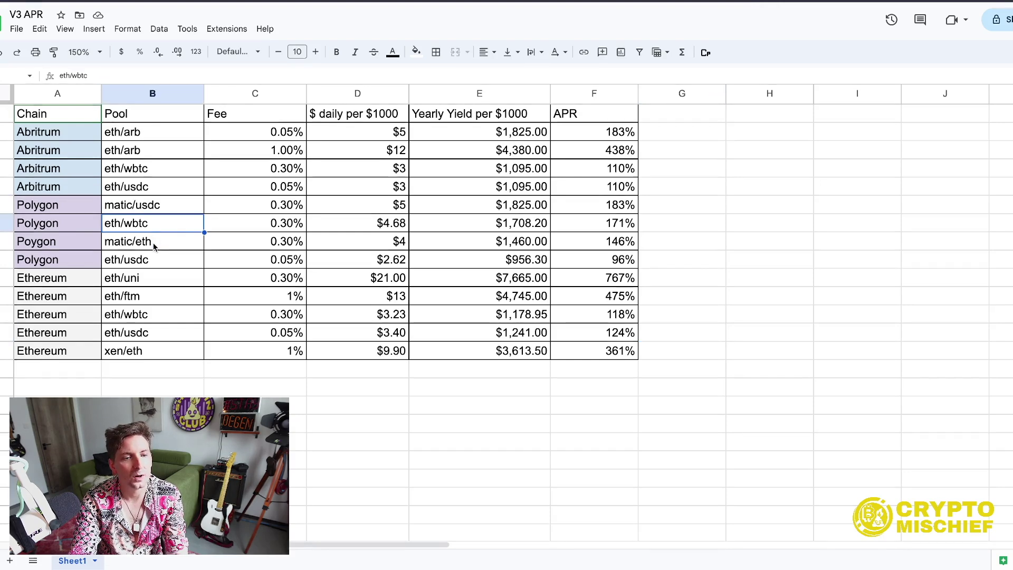
pyautogui.click(158, 243)
pyautogui.click(159, 261)
pyautogui.click(169, 235)
pyautogui.click(169, 230)
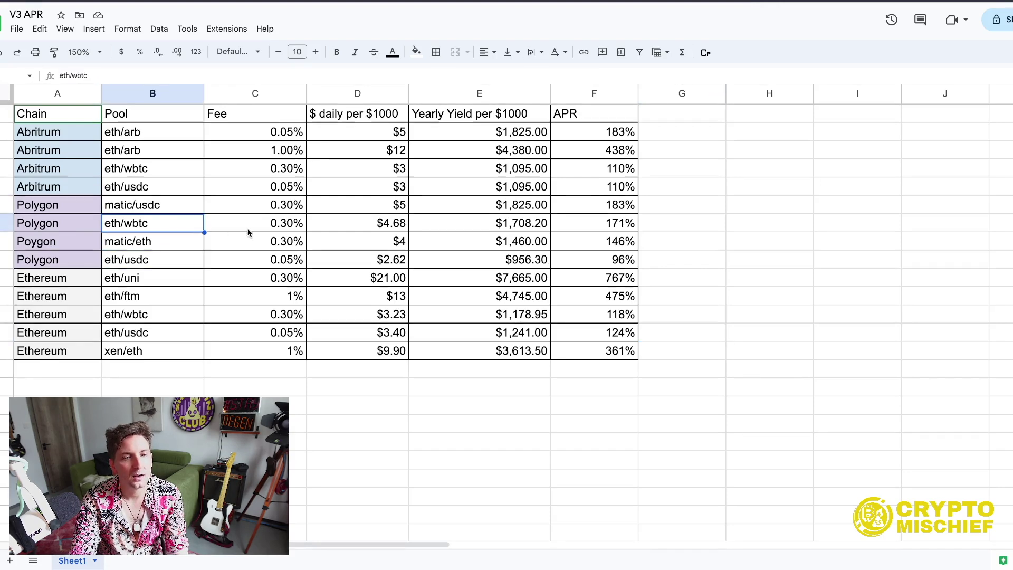
# Go over the daily earnings, yearly yield and APR of the Polygon eth/wbtc pool
pyautogui.click(322, 227)
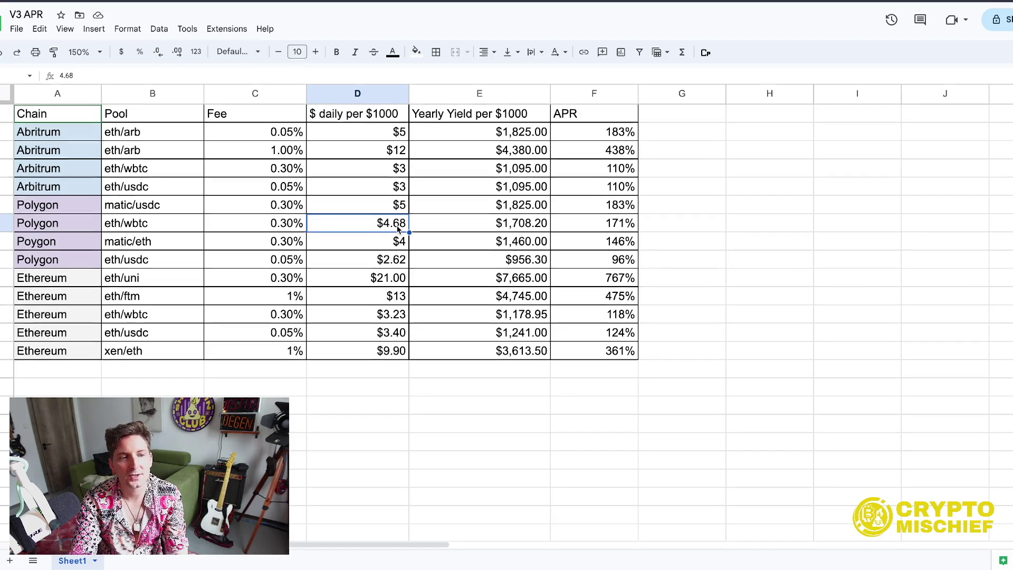
pyautogui.moveTo(391, 224); pyautogui.dragTo(581, 231)
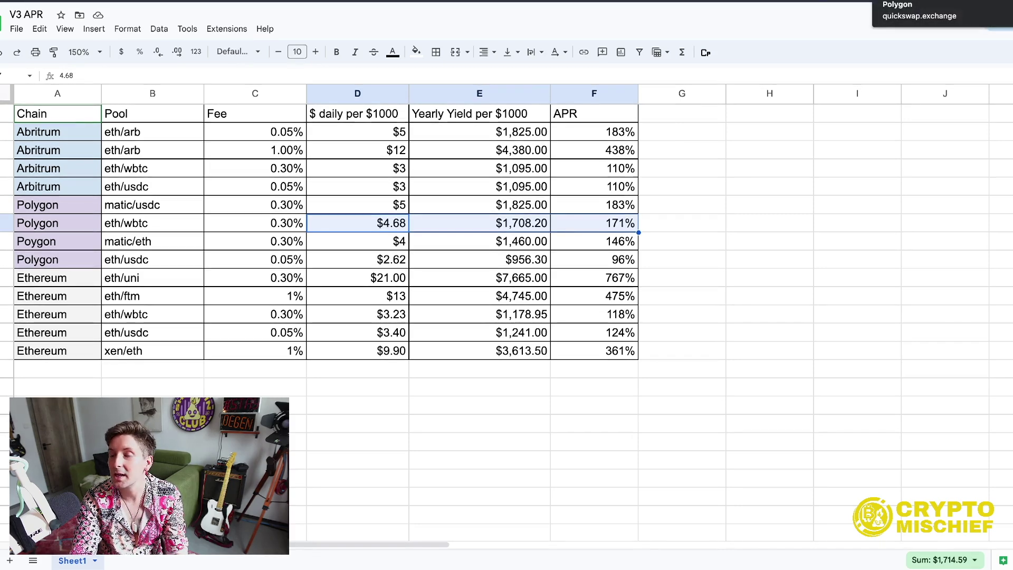
# Switch to Uniswap.fish and view page 1 of the low-risk pools sorted by highest estimated 24-hour fees
pyautogui.click(908, 1)
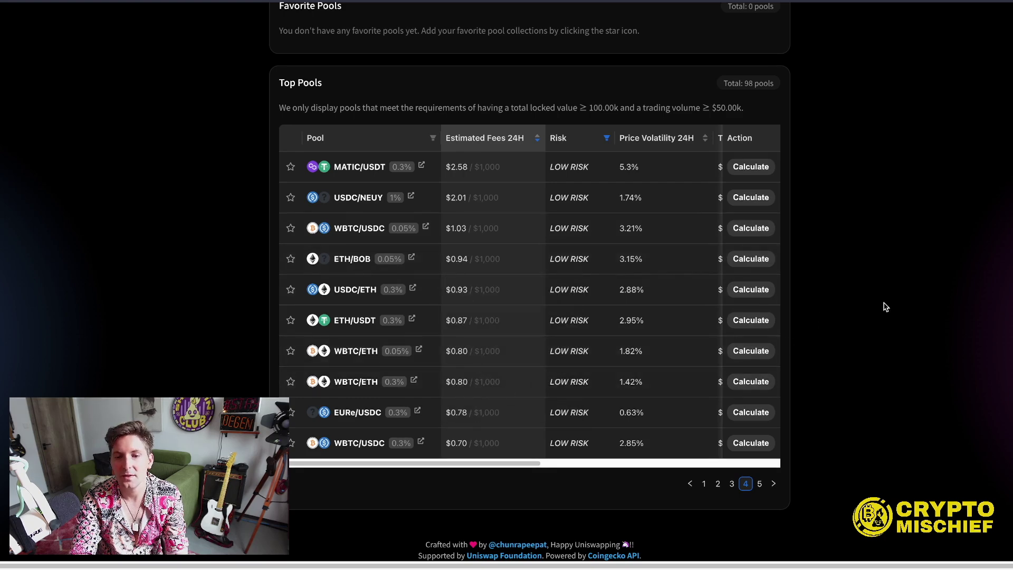
pyautogui.scroll(2, 865, 285)
pyautogui.scroll(-3, 580, 490)
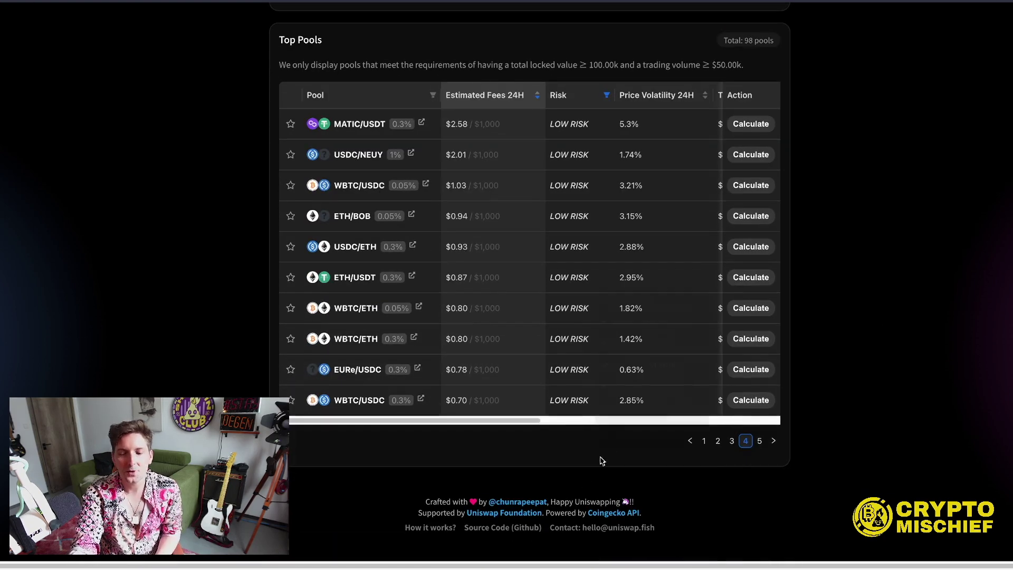
pyautogui.click(704, 440)
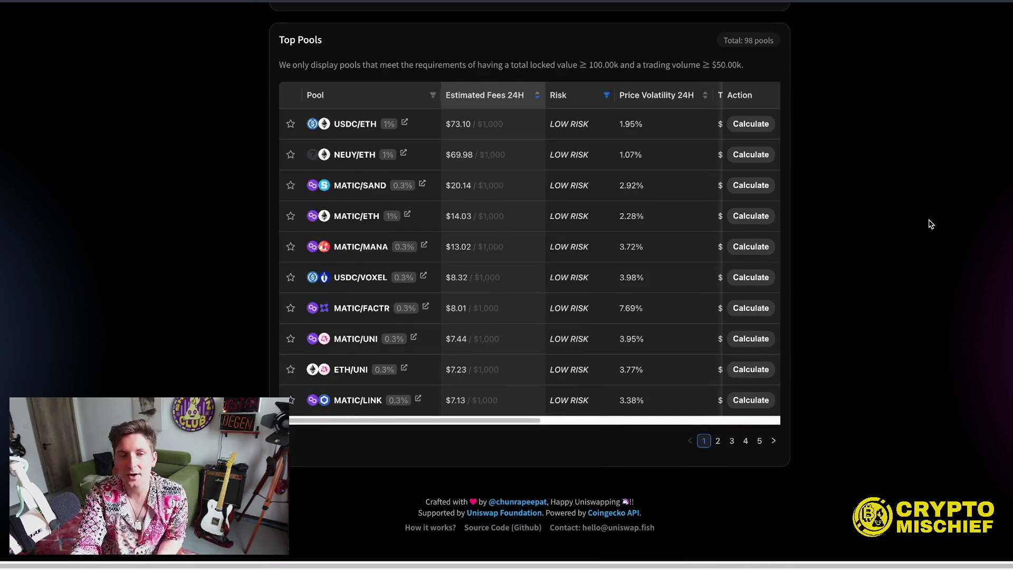
pyautogui.scroll(3, 855, 362)
pyautogui.scroll(-2, 785, 376)
pyautogui.click(491, 143)
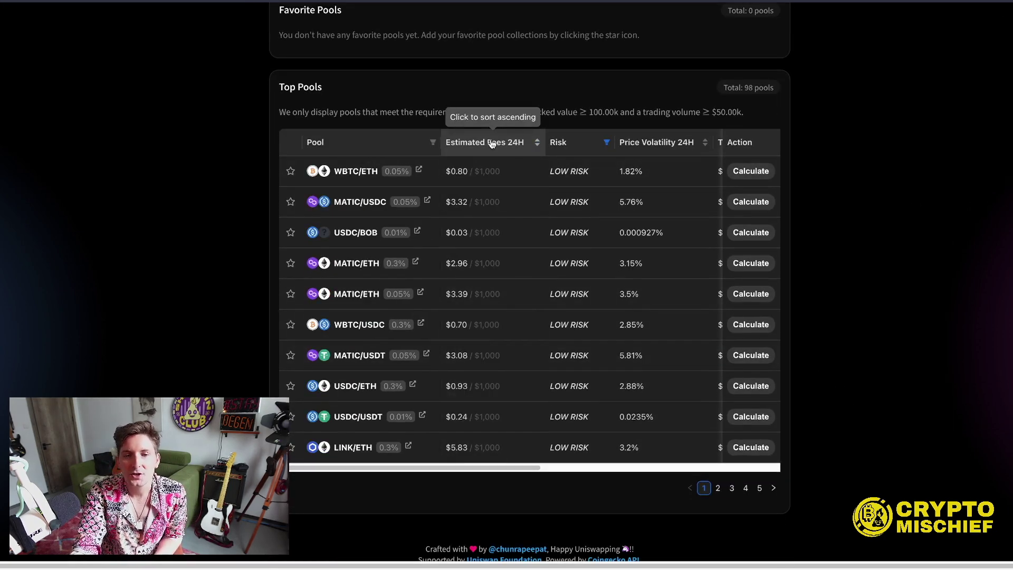
pyautogui.click(491, 144)
pyautogui.click(488, 148)
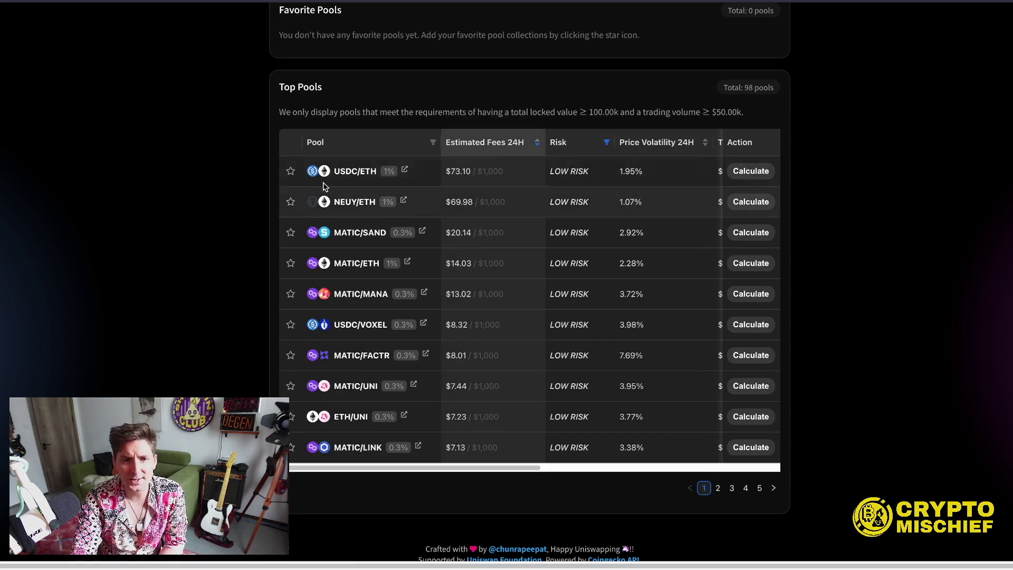
# Switch to CoinGecko's Ethereum page and examine the ETH price chart over 7 days
pyautogui.moveTo(355, 176)
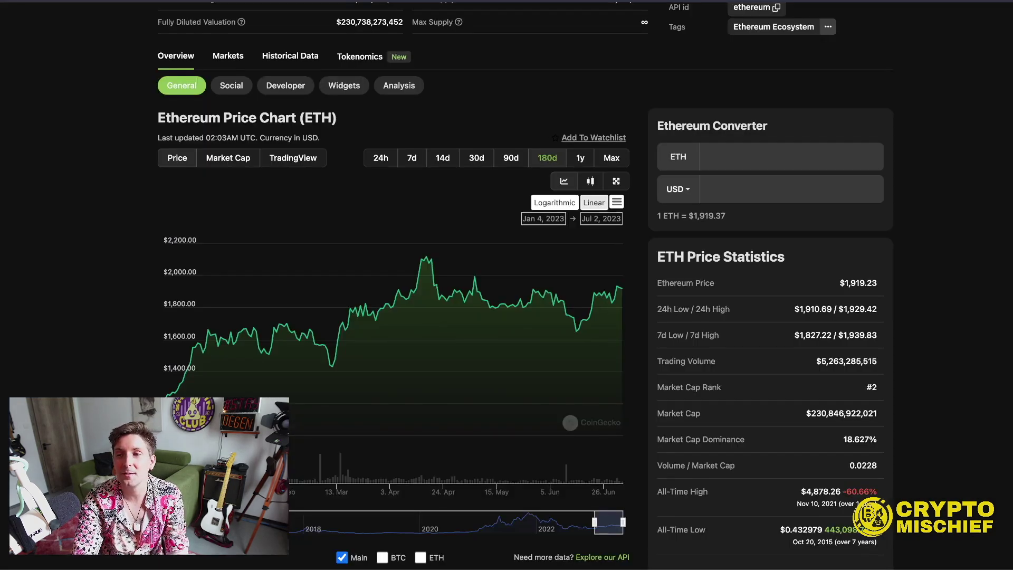
pyautogui.click(419, 161)
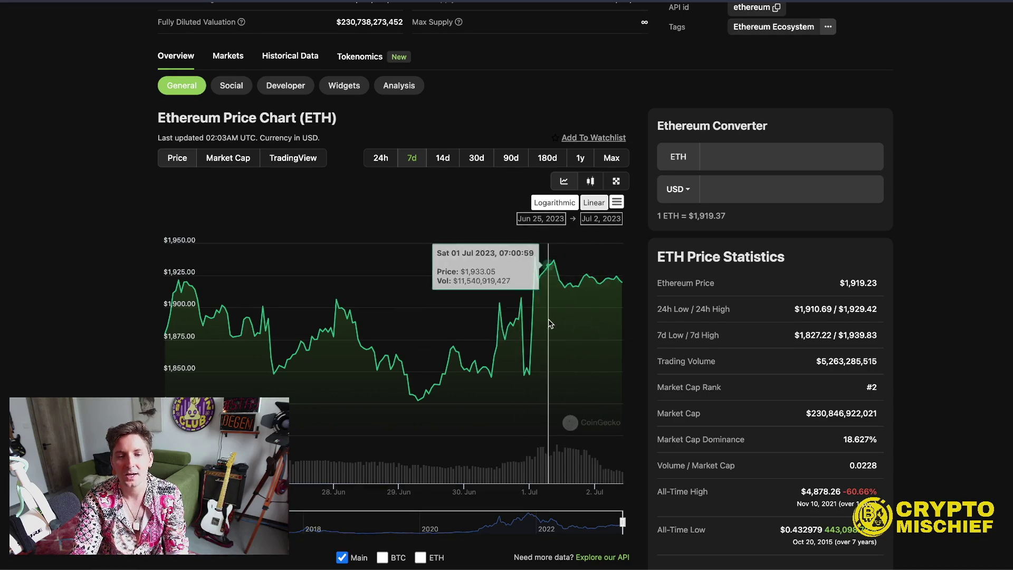
pyautogui.scroll(2, 528, 295)
pyautogui.scroll(9, 306, 189)
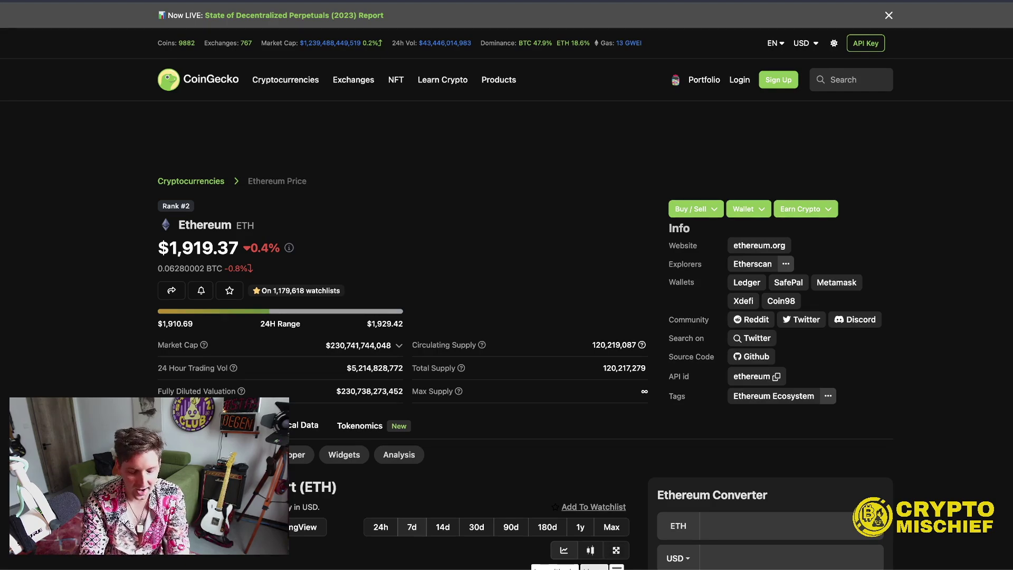
# Search Google for "eth btc chart" and open the TradingView Ethereum to Bitcoin result
pyautogui.press('super+l')
pyautogui.write('eth btc chart')
pyautogui.press('Return')
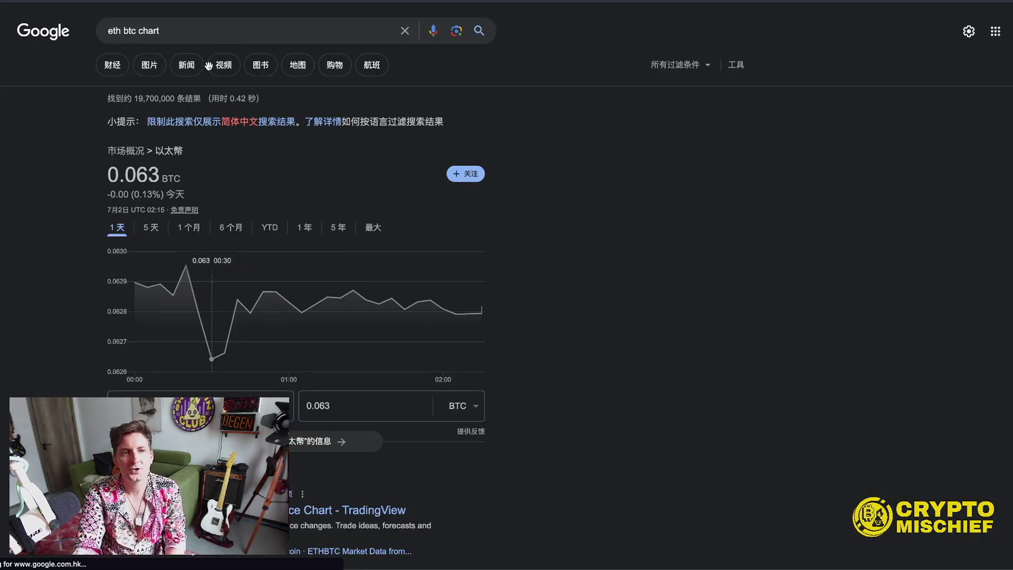
pyautogui.scroll(-7, 285, 288)
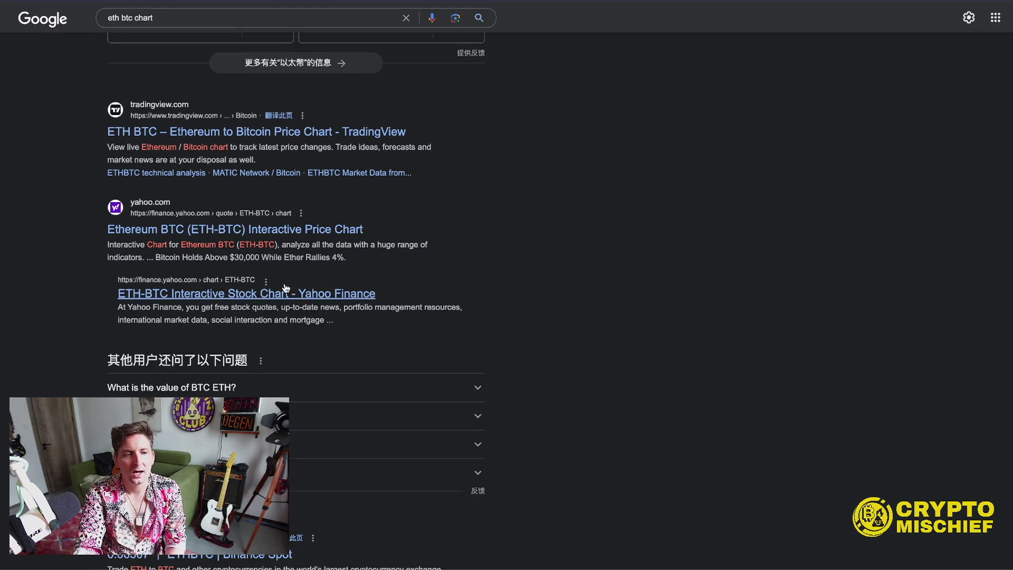
pyautogui.click(293, 133)
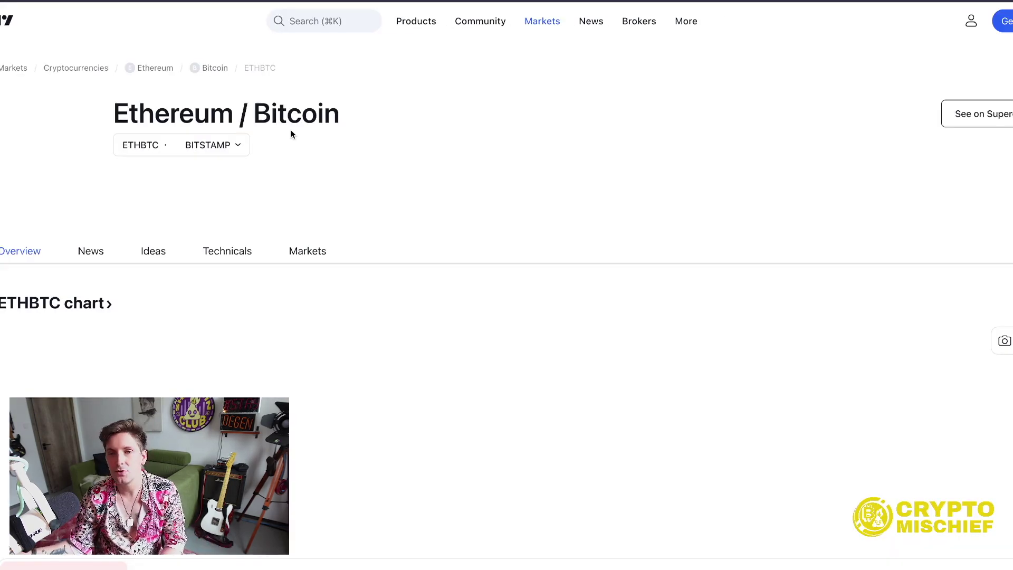
# Examine the ETHBTC chart on TradingView over the 6-month range
pyautogui.scroll(-1, 478, 265)
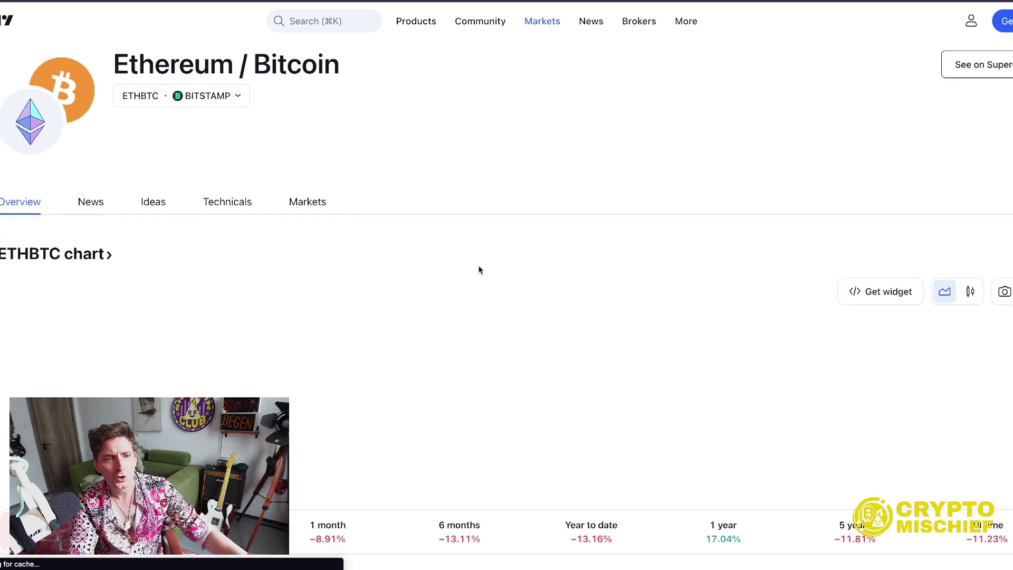
pyautogui.scroll(-1, 451, 363)
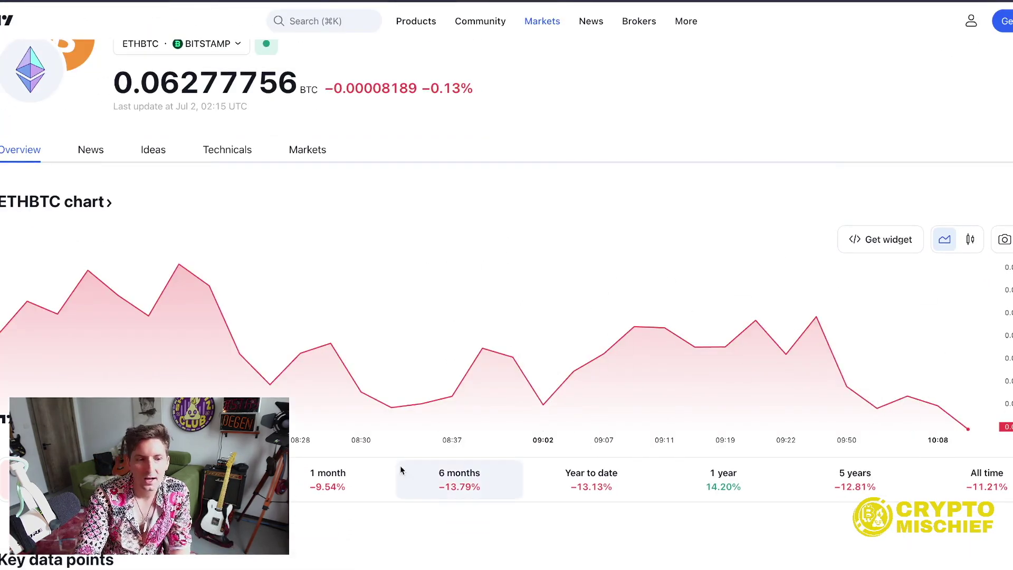
pyautogui.scroll(-2, 616, 316)
pyautogui.scroll(2, 739, 285)
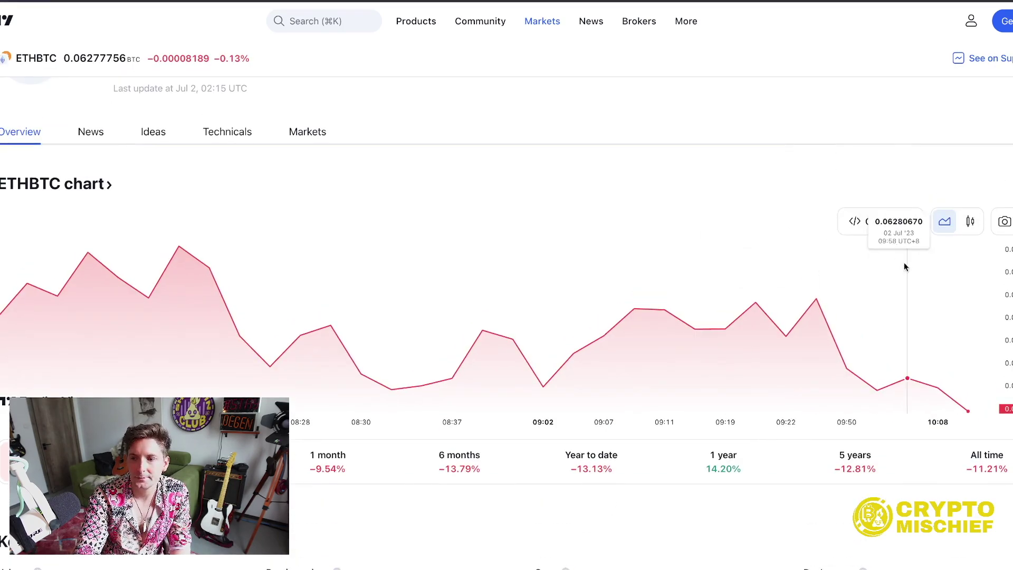
pyautogui.click(459, 476)
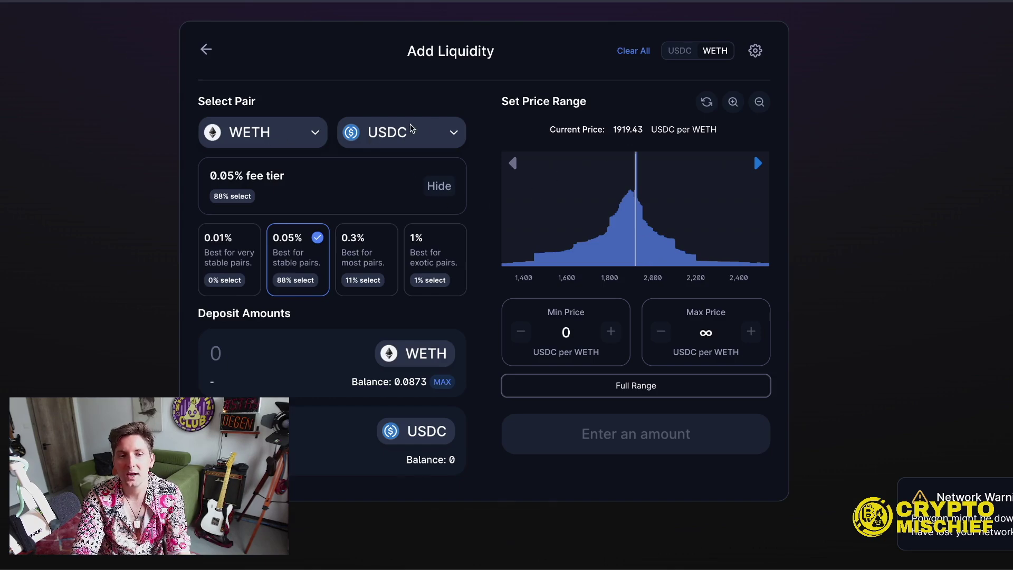
# In the Add Liquidity form, pair WETH with WBTC and raise the maximum price by one increment
pyautogui.click(453, 131)
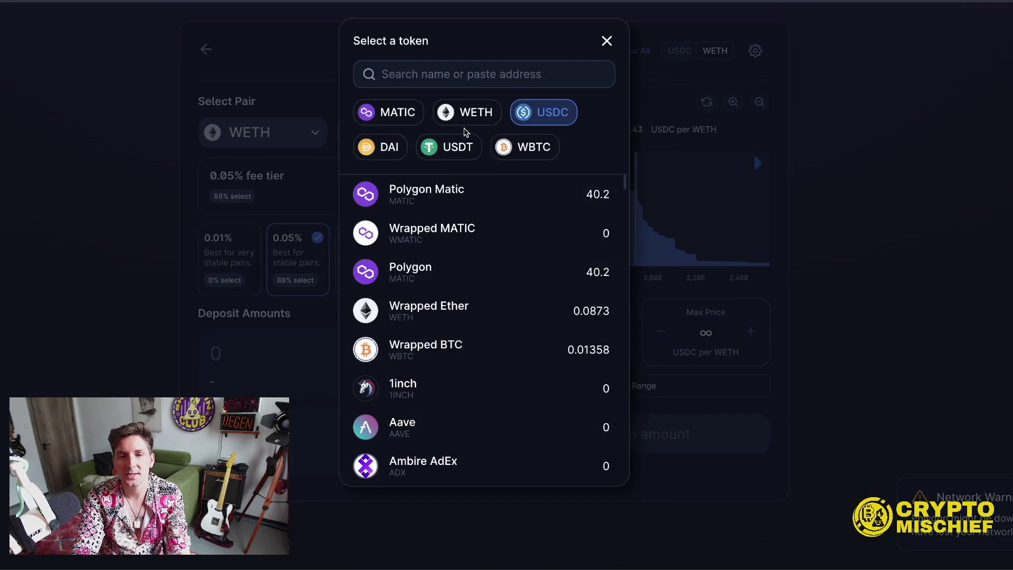
pyautogui.click(530, 147)
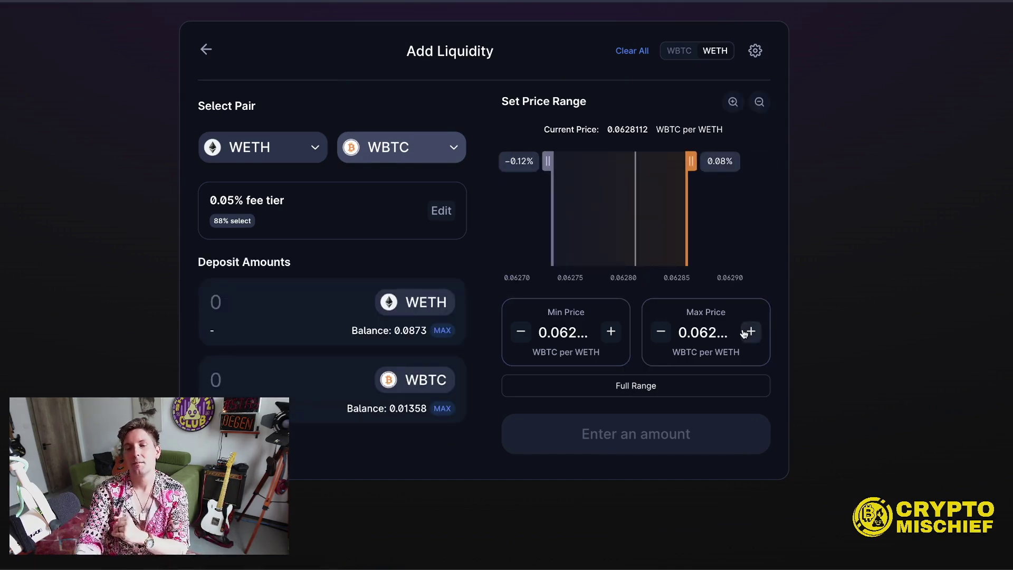
pyautogui.click(754, 336)
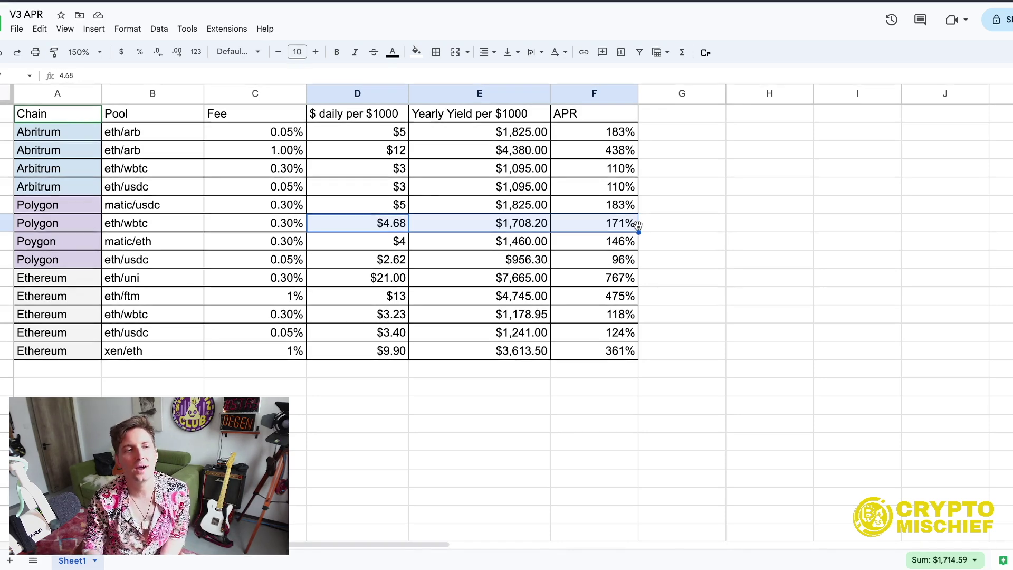
# Switch to the V3 APR spreadsheet, highlight all chain entries and check the xen/eth pool's fee and daily earnings
pyautogui.moveTo(58, 351); pyautogui.dragTo(75, 135)
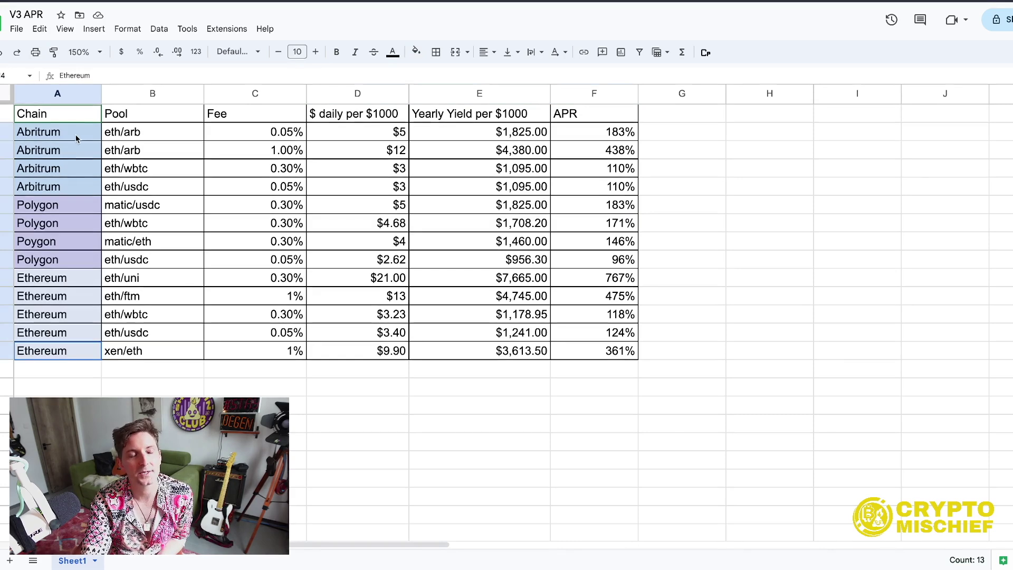
pyautogui.moveTo(142, 351)
pyautogui.mouseDown()
pyautogui.moveTo(148, 288)
pyautogui.moveTo(146, 354)
pyautogui.mouseUp()
pyautogui.click(146, 353)
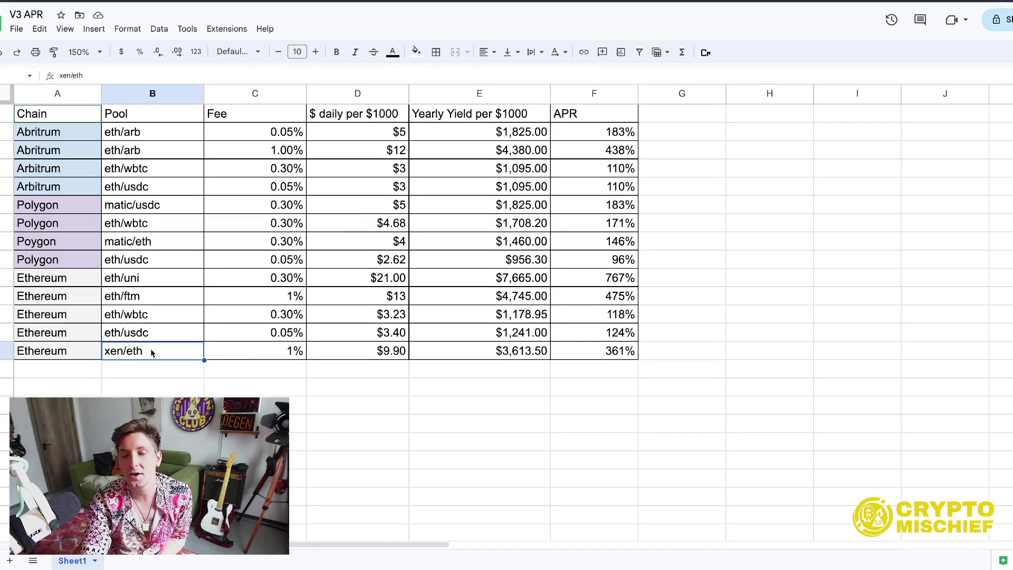
pyautogui.click(260, 355)
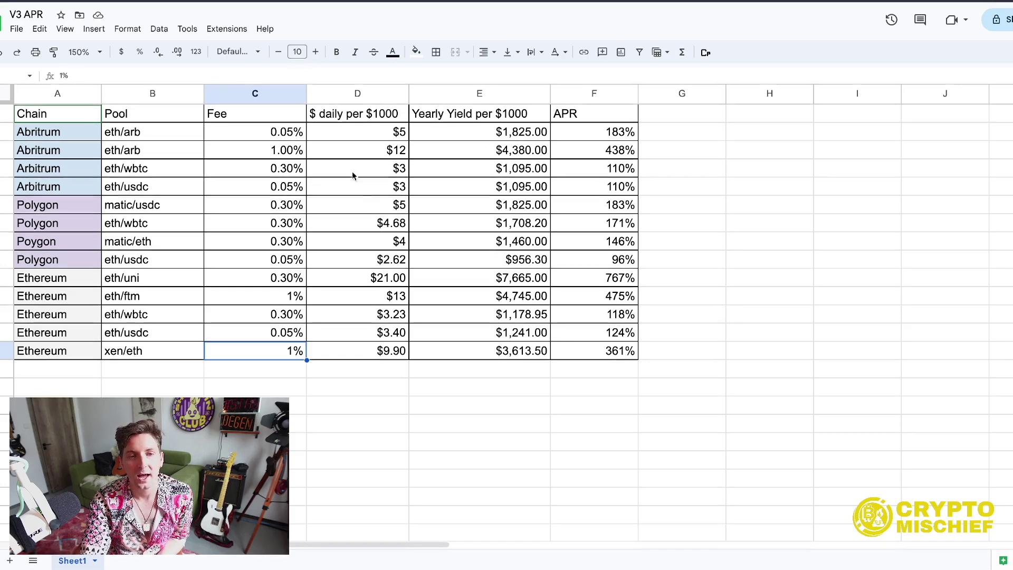
pyautogui.click(381, 356)
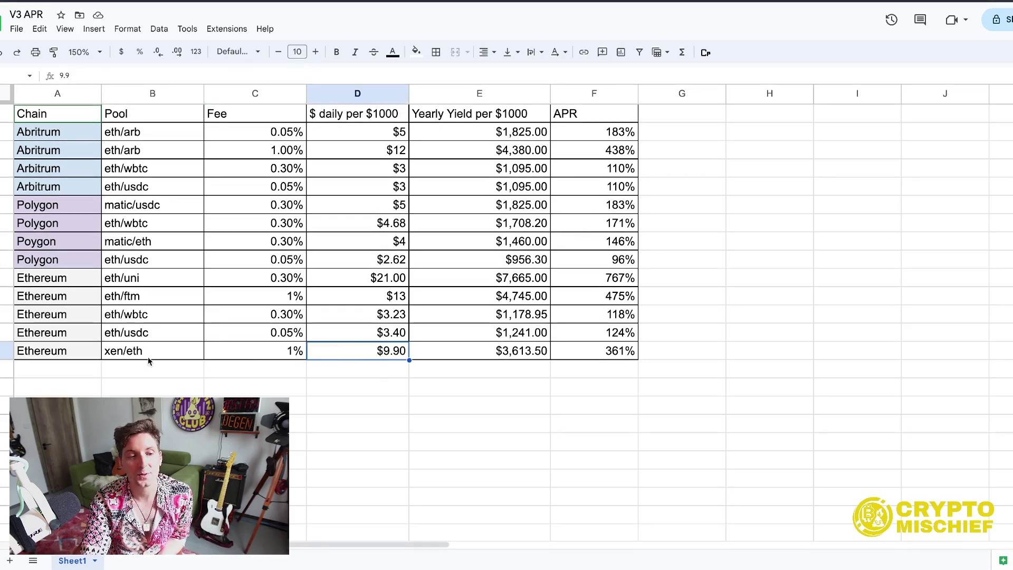
# Check the daily earnings and APR of the Ethereum eth/ftm pool
pyautogui.click(143, 297)
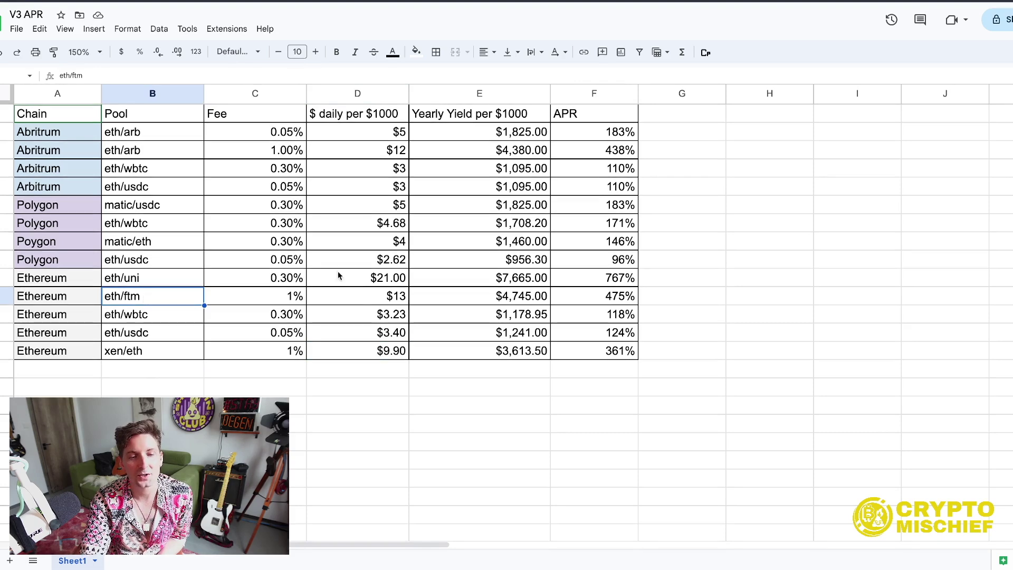
pyautogui.click(375, 299)
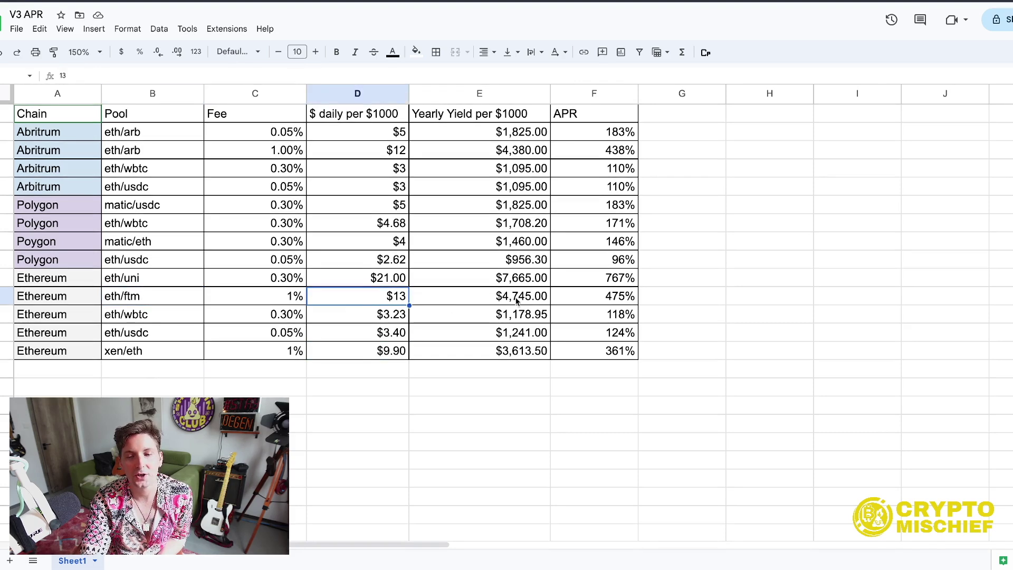
pyautogui.click(620, 298)
pyautogui.click(382, 303)
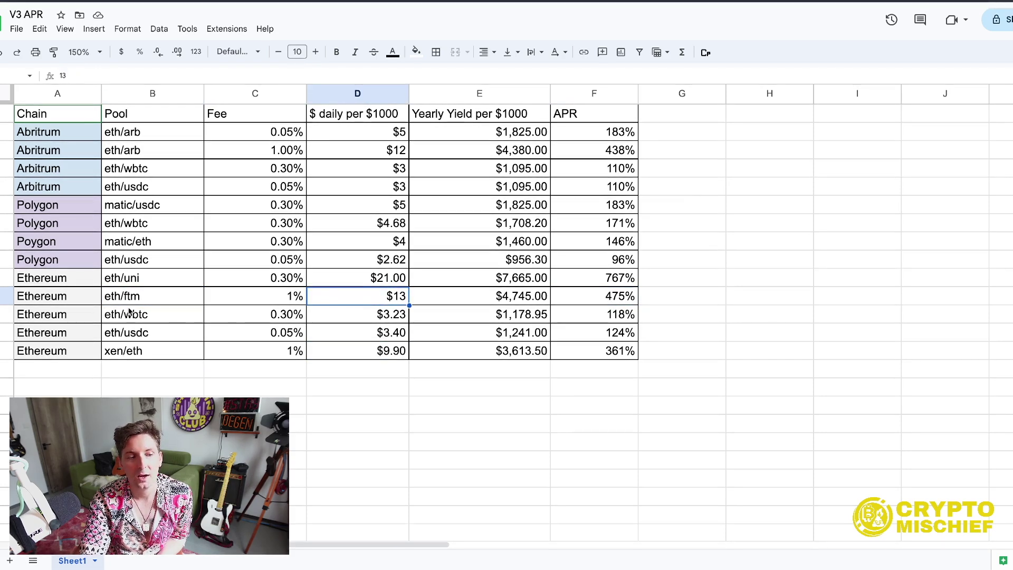
pyautogui.click(132, 295)
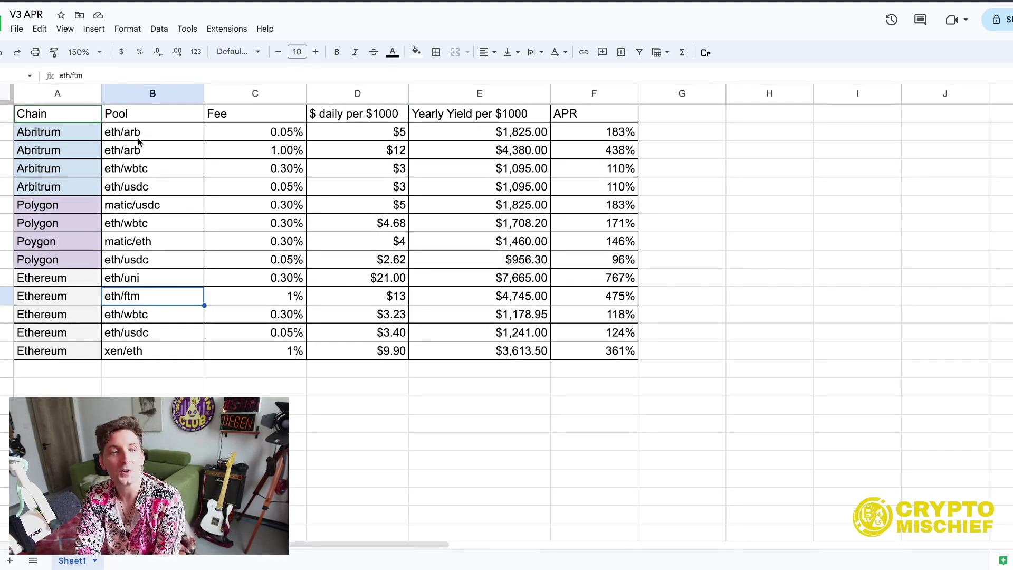
# Point out the Polygon and Arbitrum entries in the Chain column for comparison
pyautogui.click(47, 206)
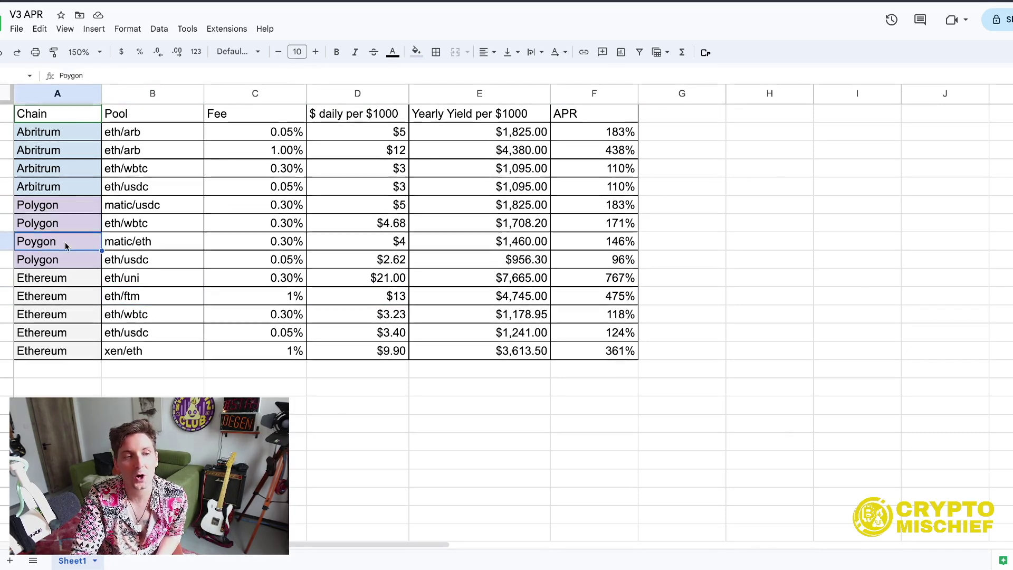
pyautogui.click(75, 174)
pyautogui.click(90, 133)
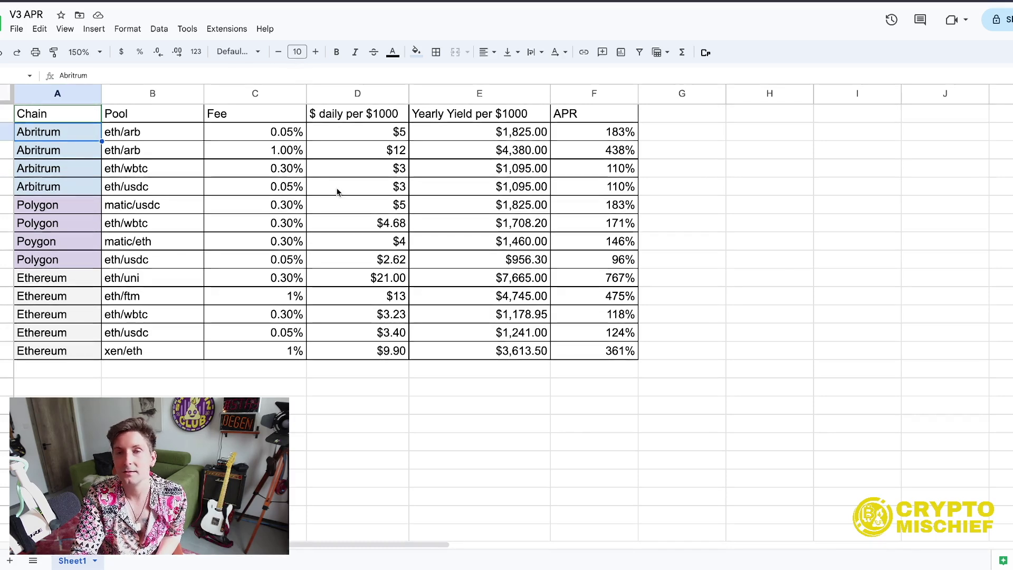
pyautogui.click(80, 184)
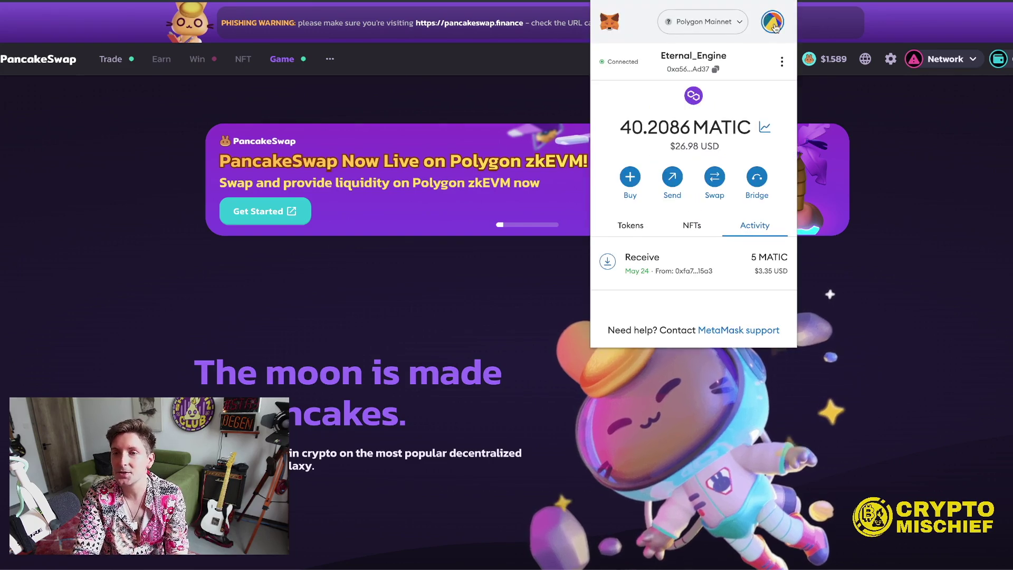
# Switch to PancakeSwap and set the MetaMask wallet's network to BNB Smart Chain
pyautogui.click(773, 22)
pyautogui.click(742, 24)
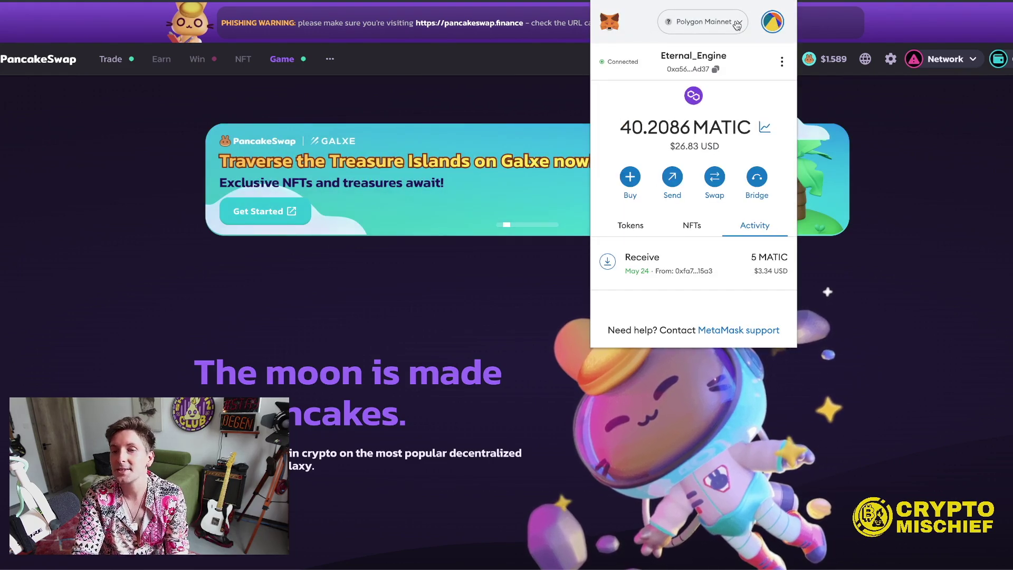
pyautogui.click(739, 23)
pyautogui.scroll(-10, 697, 219)
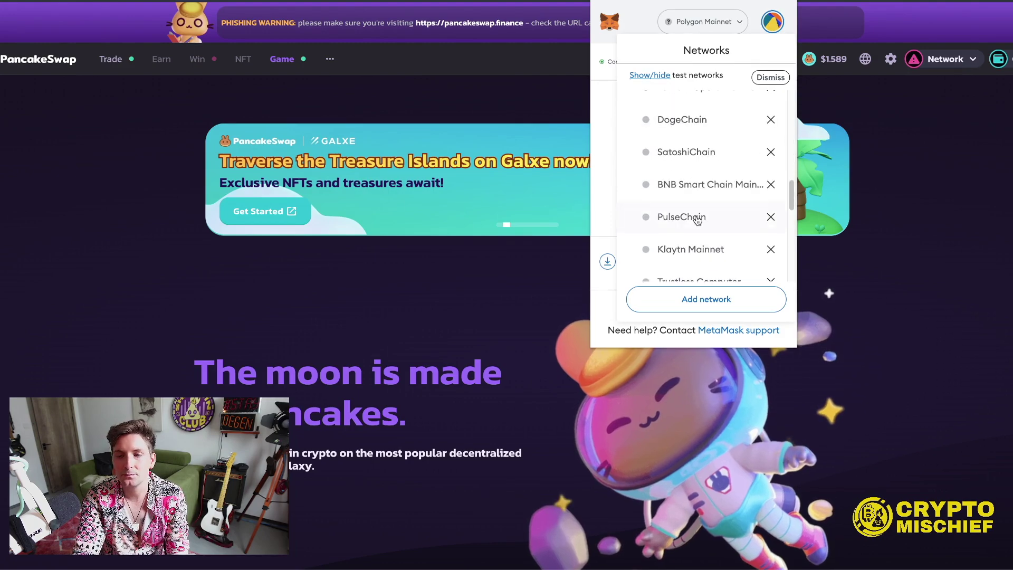
pyautogui.click(697, 174)
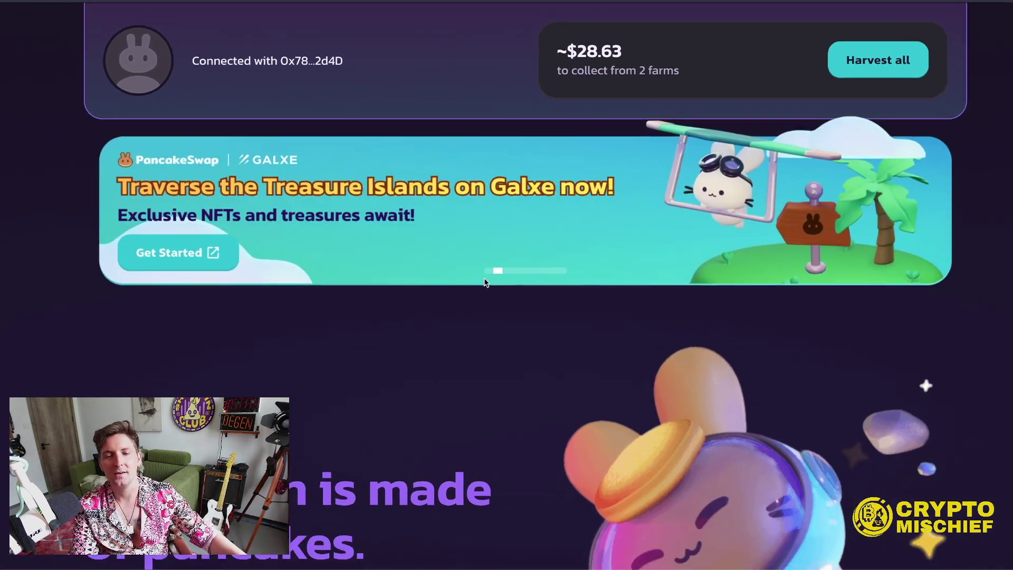
pyautogui.click(489, 278)
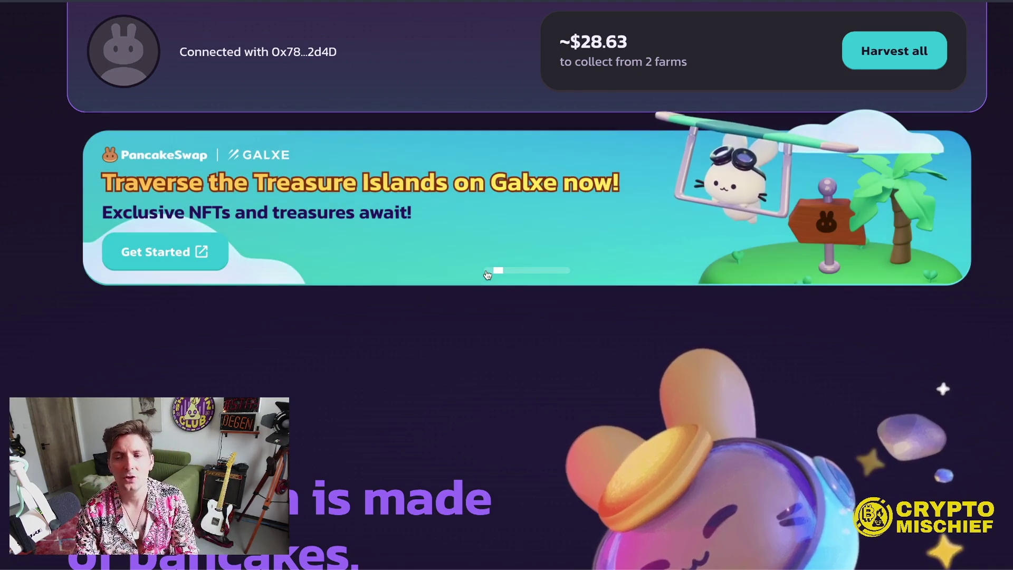
# Show the wallet's liquidity positions and open the ETH-BTCB LP position with the 0.25% fee
pyautogui.click(488, 271)
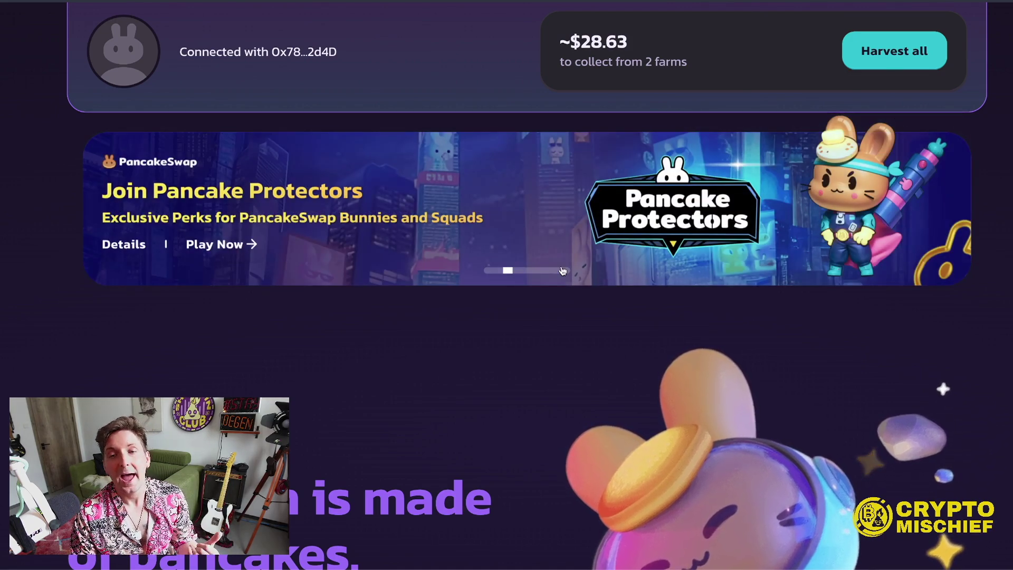
pyautogui.scroll(2, 518, 319)
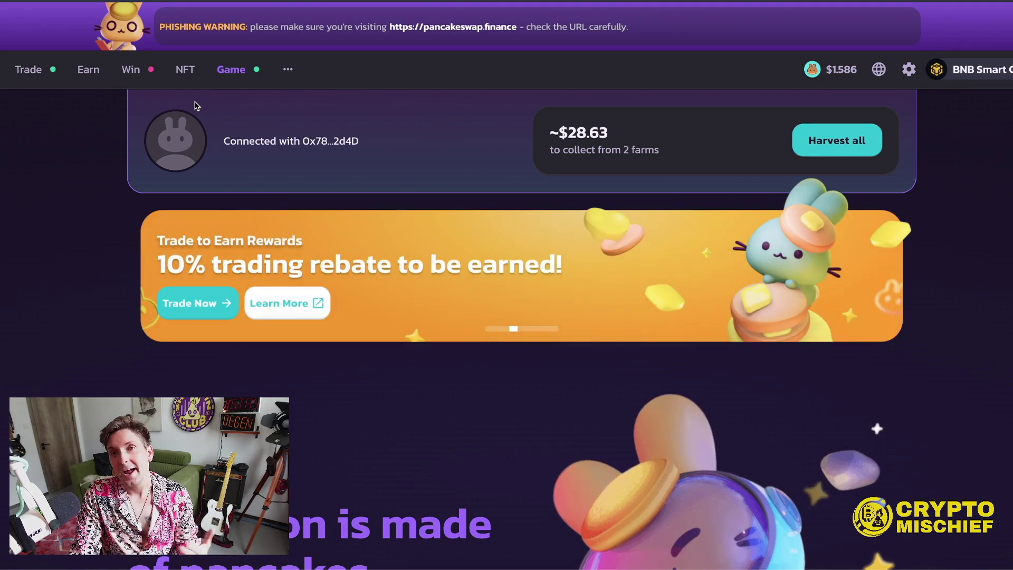
pyautogui.moveTo(32, 77)
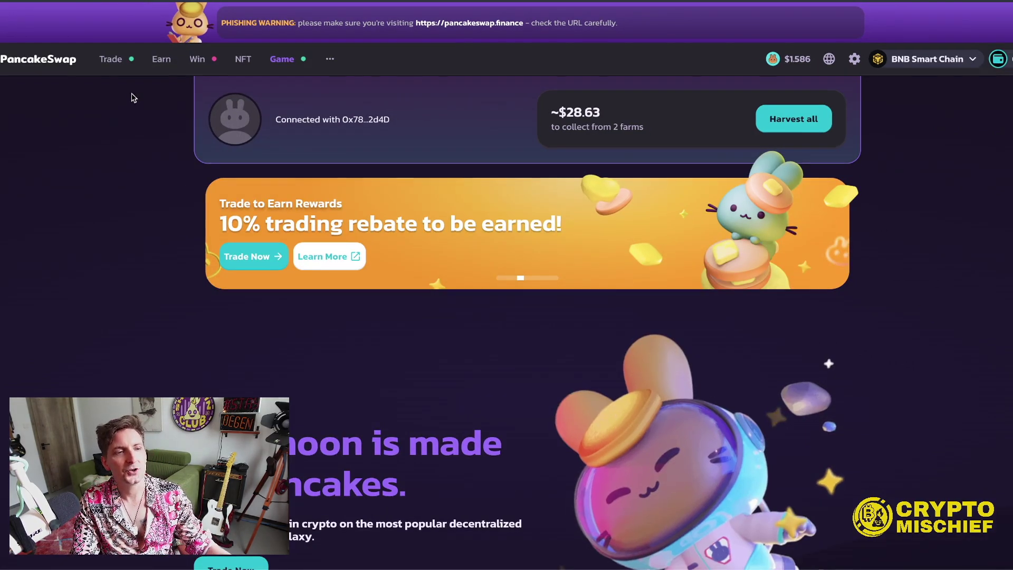
pyautogui.moveTo(18, 69)
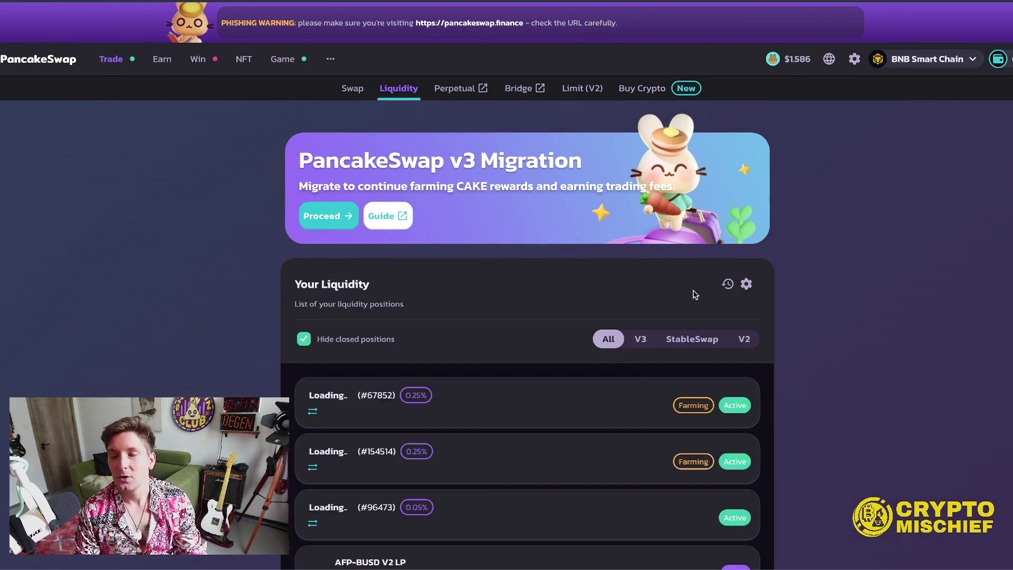
pyautogui.scroll(-2, 669, 375)
pyautogui.scroll(-5, 669, 374)
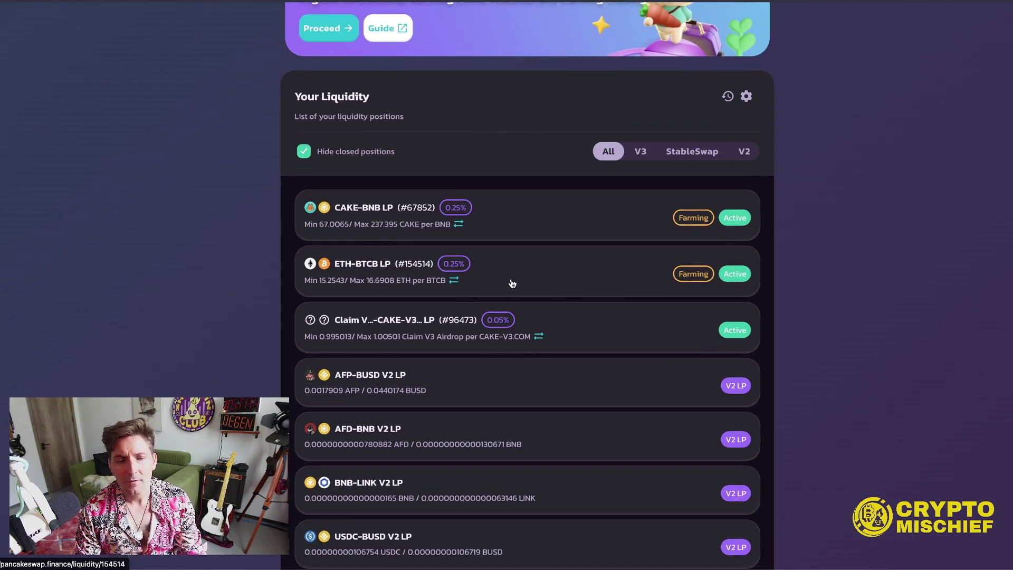
pyautogui.click(510, 284)
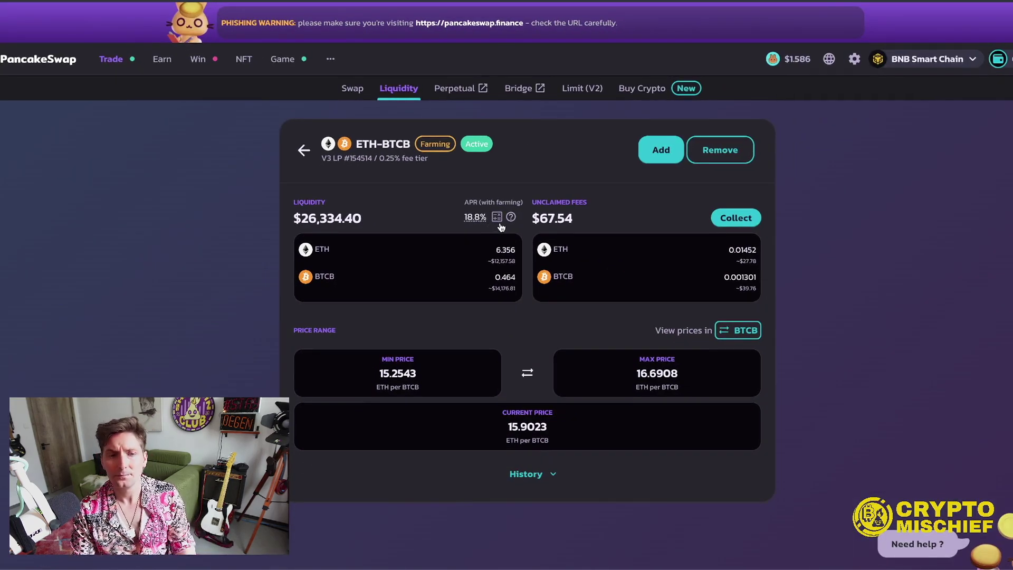
# Highlight the ETH-BTCB position's total liquidity and unclaimed fees, and point out its APR with farming
pyautogui.moveTo(374, 223); pyautogui.dragTo(271, 217)
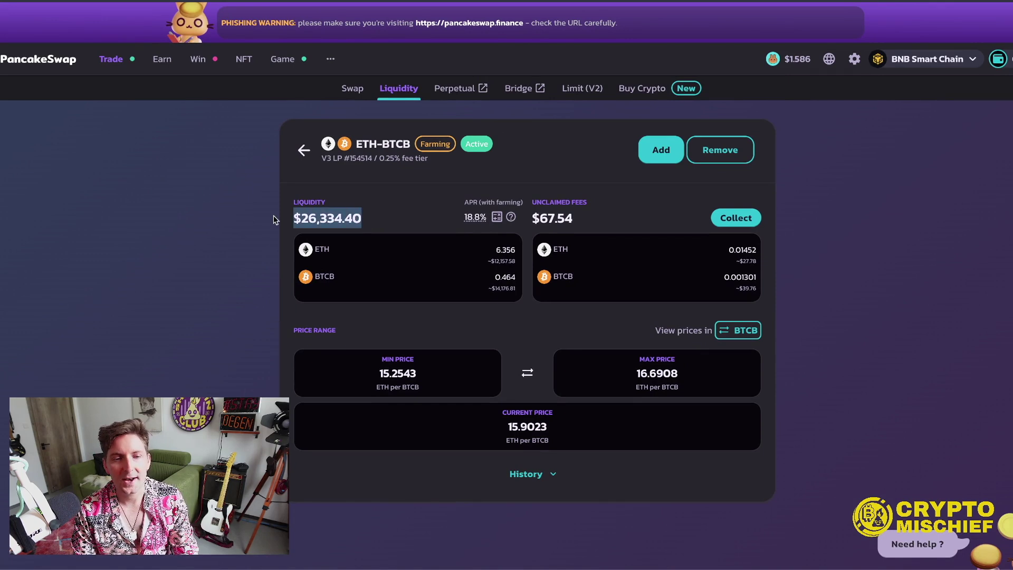
pyautogui.click(375, 222)
pyautogui.moveTo(461, 221); pyautogui.dragTo(470, 221)
pyautogui.click(466, 222)
pyautogui.click(469, 222)
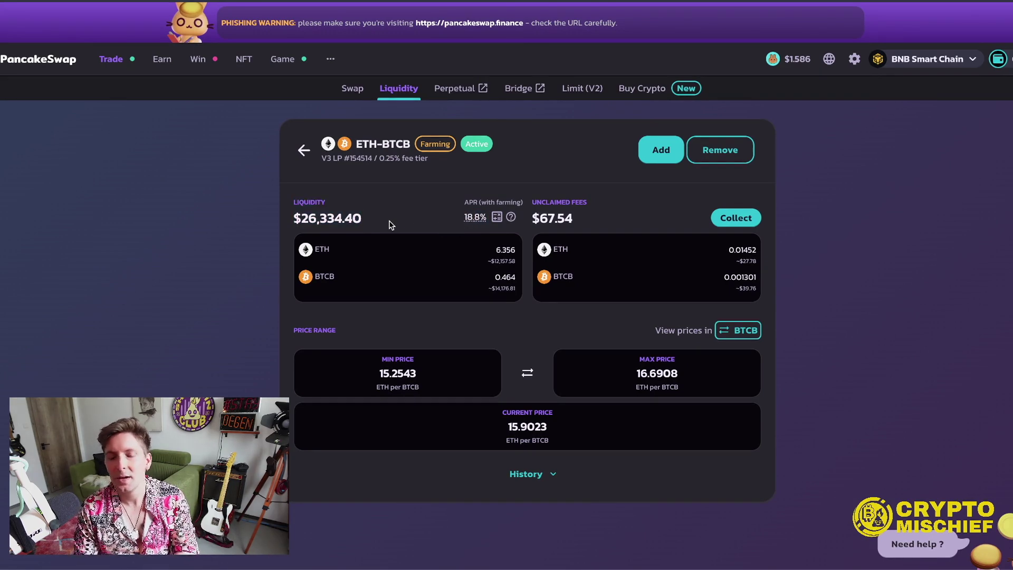
pyautogui.moveTo(539, 212)
pyautogui.mouseDown()
pyautogui.moveTo(574, 219)
pyautogui.moveTo(539, 217)
pyautogui.mouseUp()
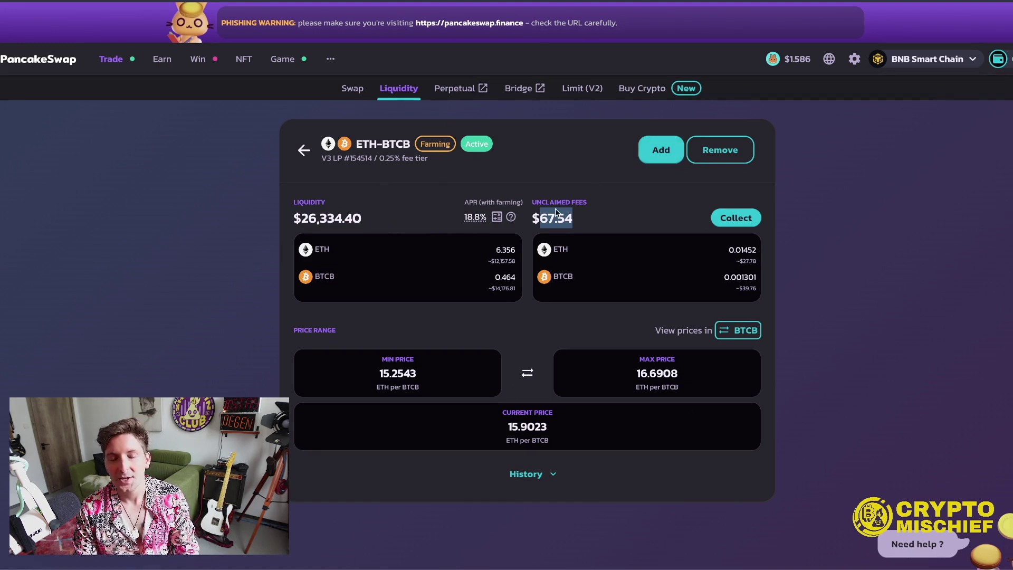
# Compare the position's current price with its minimum and maximum prices in ETH per BTCB
pyautogui.scroll(-2, 510, 395)
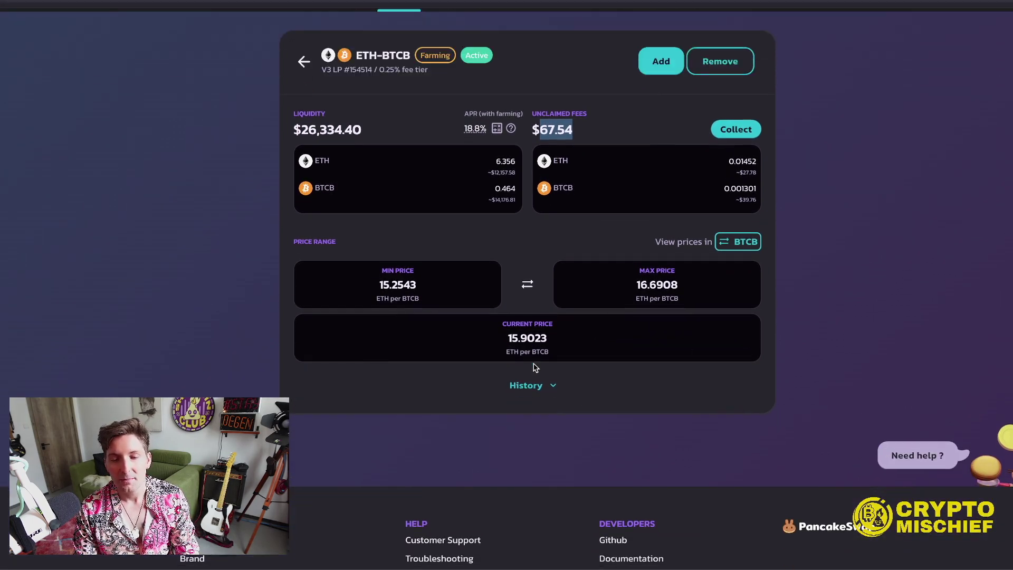
pyautogui.moveTo(505, 343); pyautogui.dragTo(563, 344)
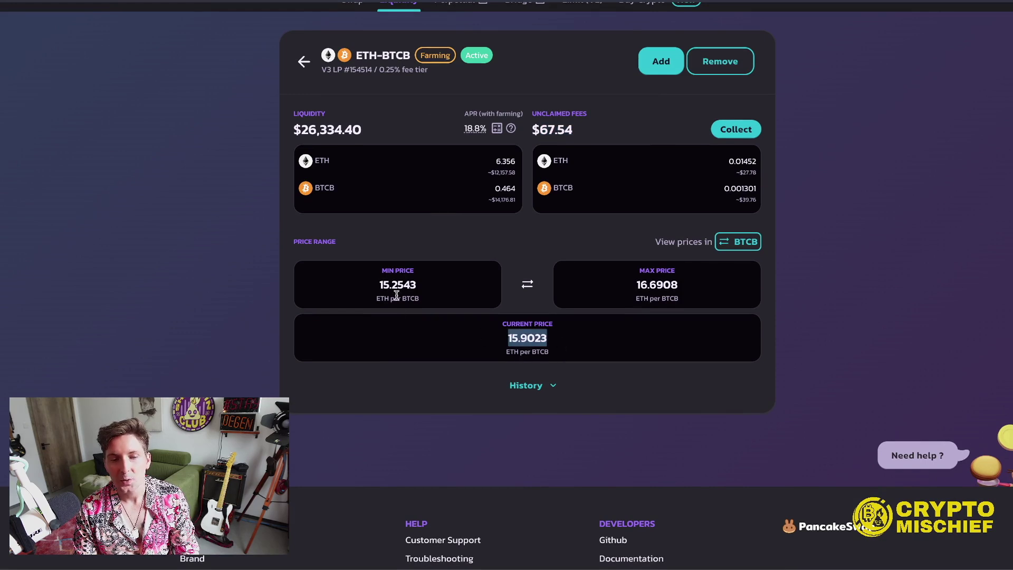
pyautogui.moveTo(378, 285); pyautogui.dragTo(421, 288)
pyautogui.moveTo(636, 285); pyautogui.dragTo(722, 292)
pyautogui.click(562, 336)
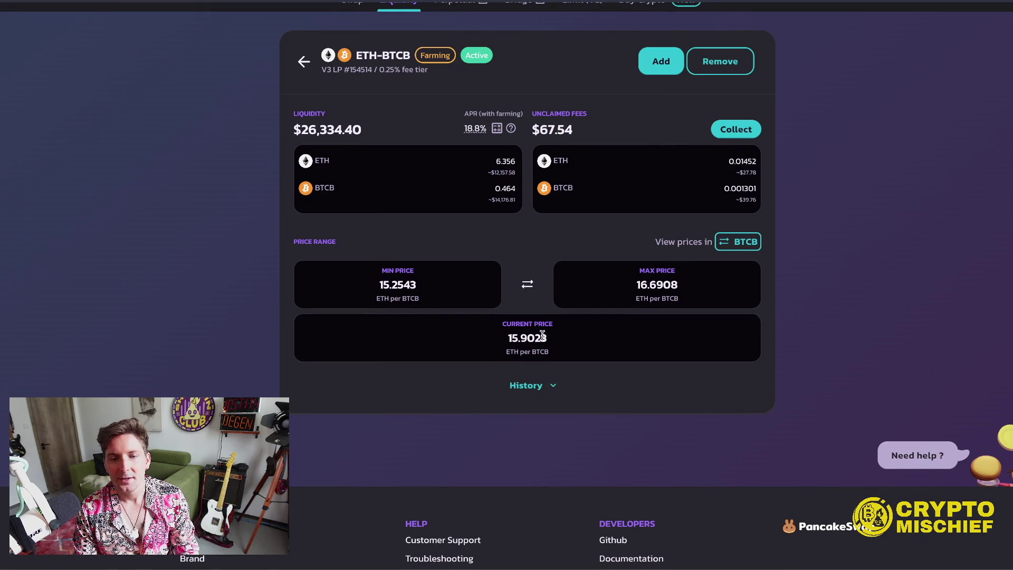
# Highlight the ETH-BTCB position's fee tier and its unclaimed fees amount
pyautogui.scroll(2, 516, 222)
pyautogui.moveTo(385, 158); pyautogui.dragTo(443, 169)
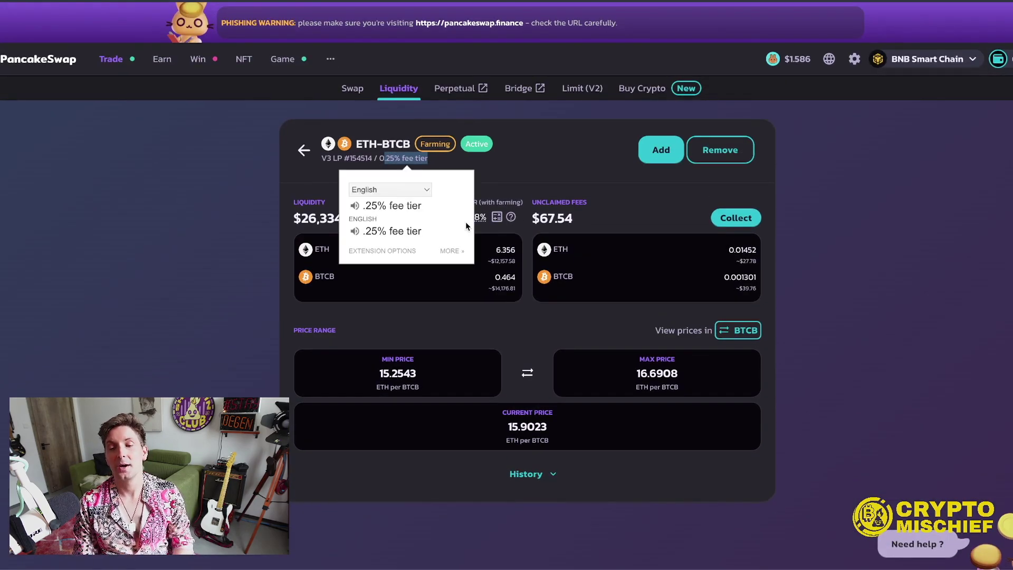
pyautogui.click(819, 224)
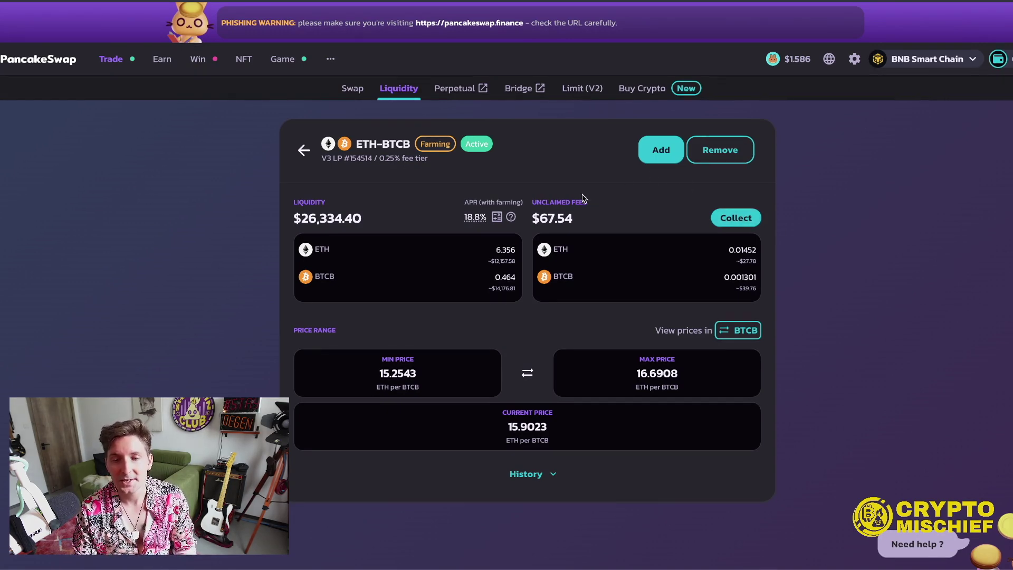
pyautogui.moveTo(577, 224); pyautogui.dragTo(541, 225)
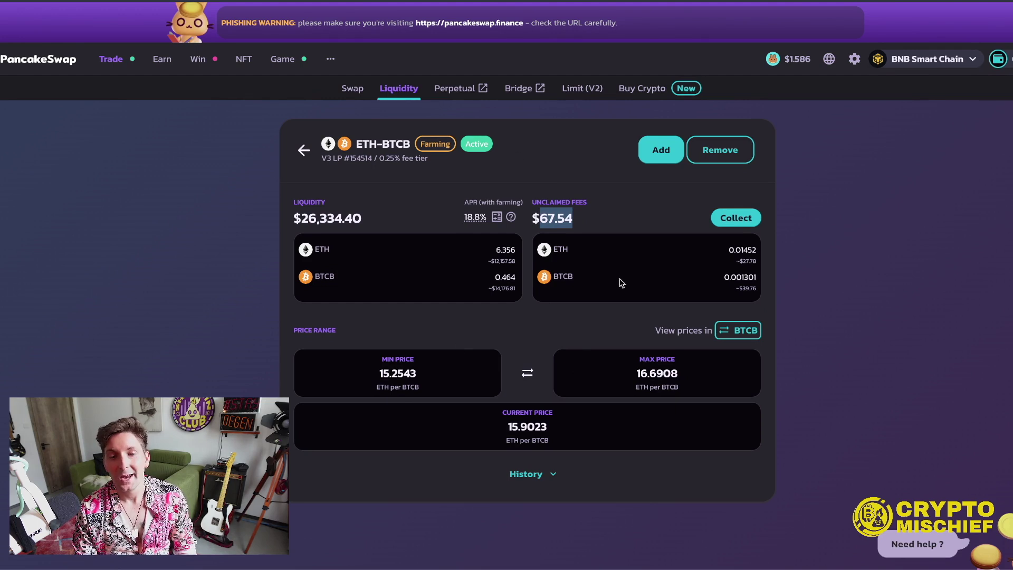
# Open the Farms page and check the CAKE earned by the staked BTCB-ETH LP position and its USD value
pyautogui.moveTo(169, 69)
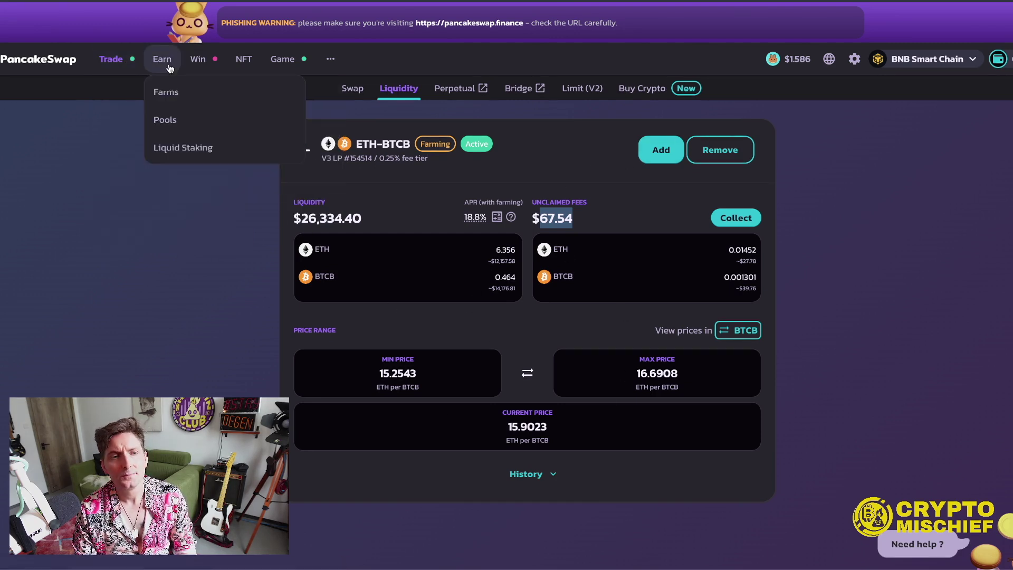
pyautogui.click(166, 91)
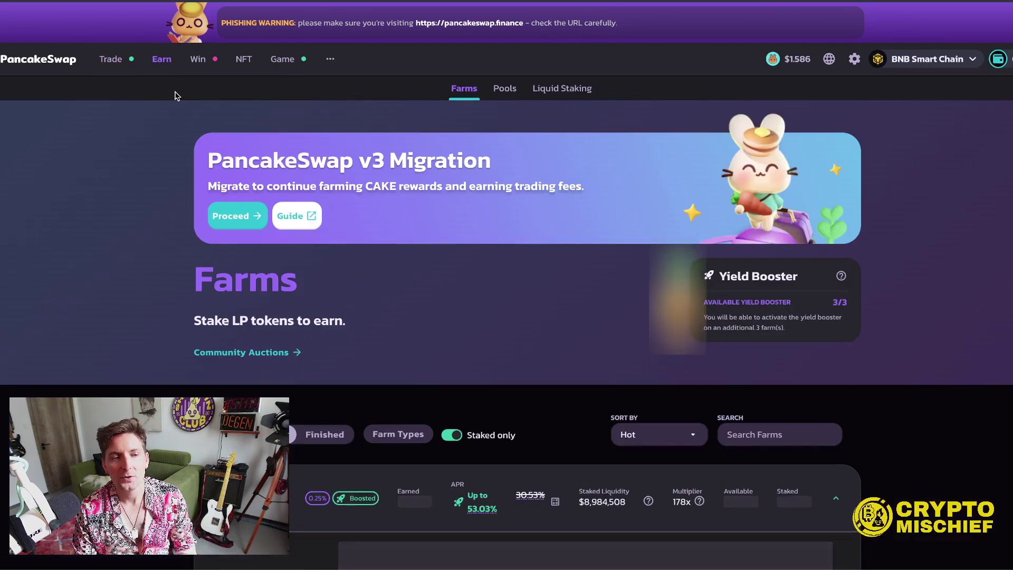
pyautogui.scroll(-5, 690, 310)
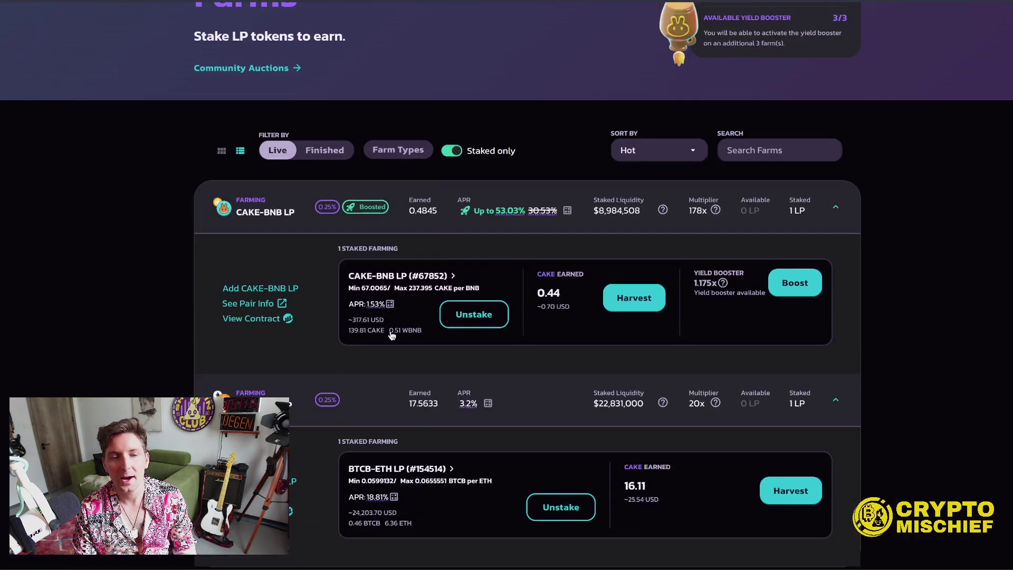
pyautogui.scroll(-4, 408, 274)
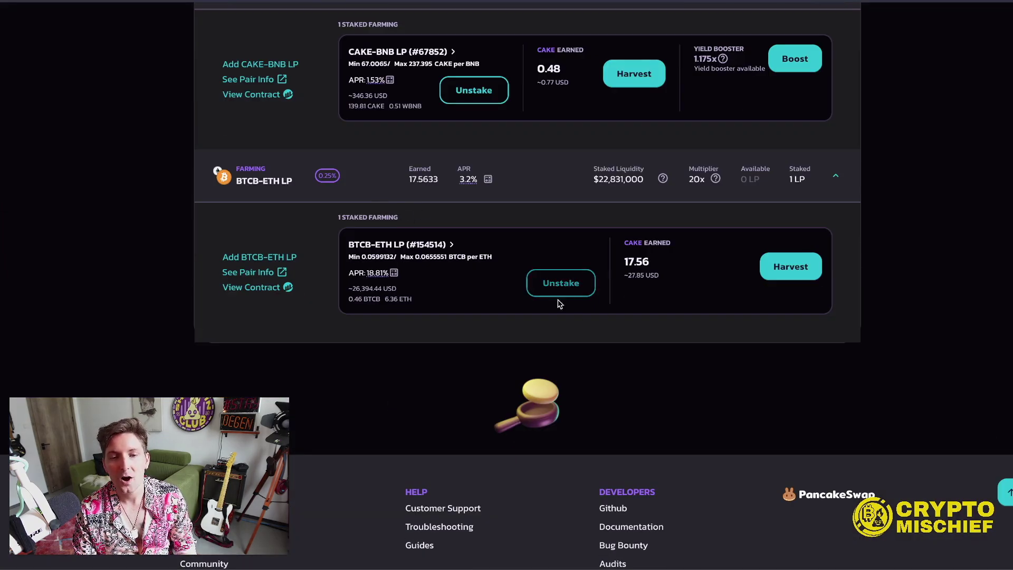
pyautogui.moveTo(459, 185)
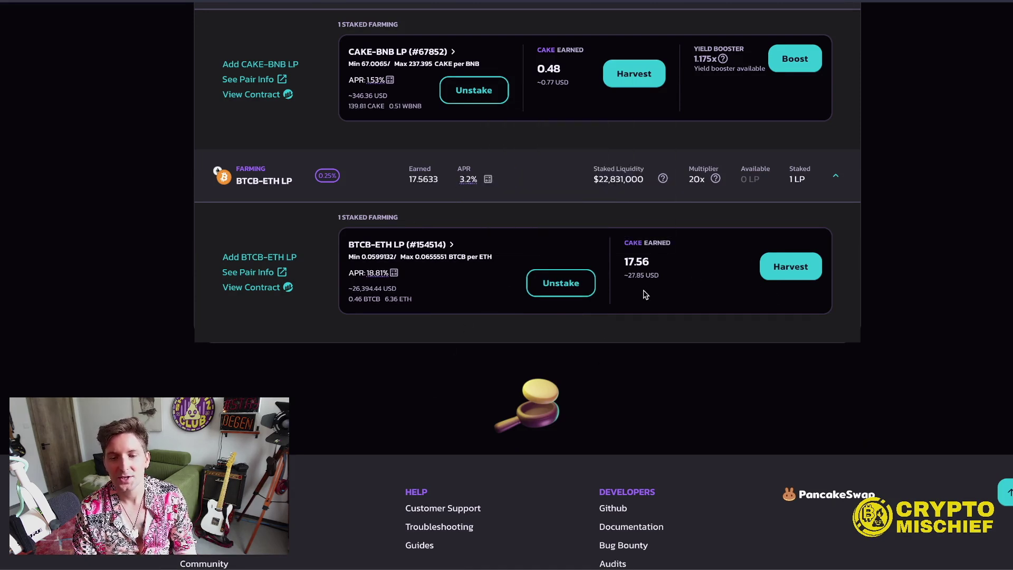
pyautogui.moveTo(661, 276); pyautogui.dragTo(628, 276)
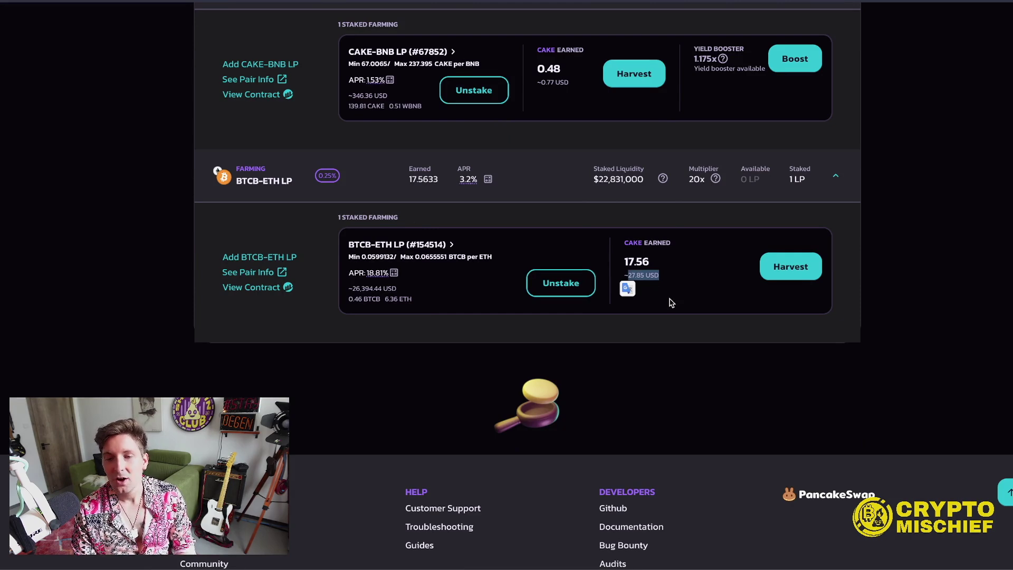
pyautogui.scroll(-1, 656, 378)
pyautogui.scroll(2, 653, 382)
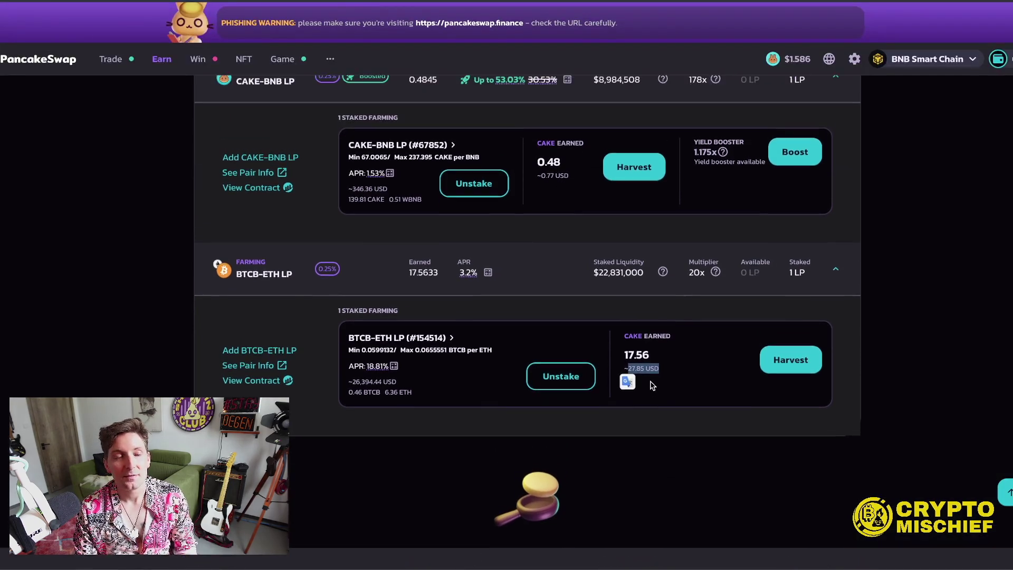
# Return to the list of the wallet's liquidity positions and look over its entries
pyautogui.moveTo(124, 58)
pyautogui.click(127, 118)
pyautogui.scroll(-1, 849, 391)
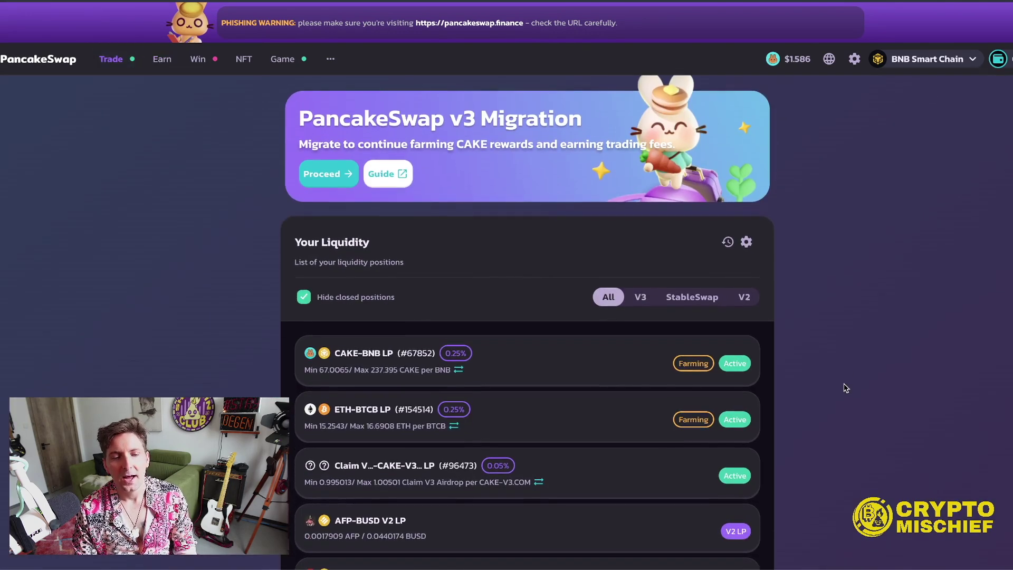
pyautogui.scroll(-2, 803, 369)
pyautogui.scroll(2, 730, 316)
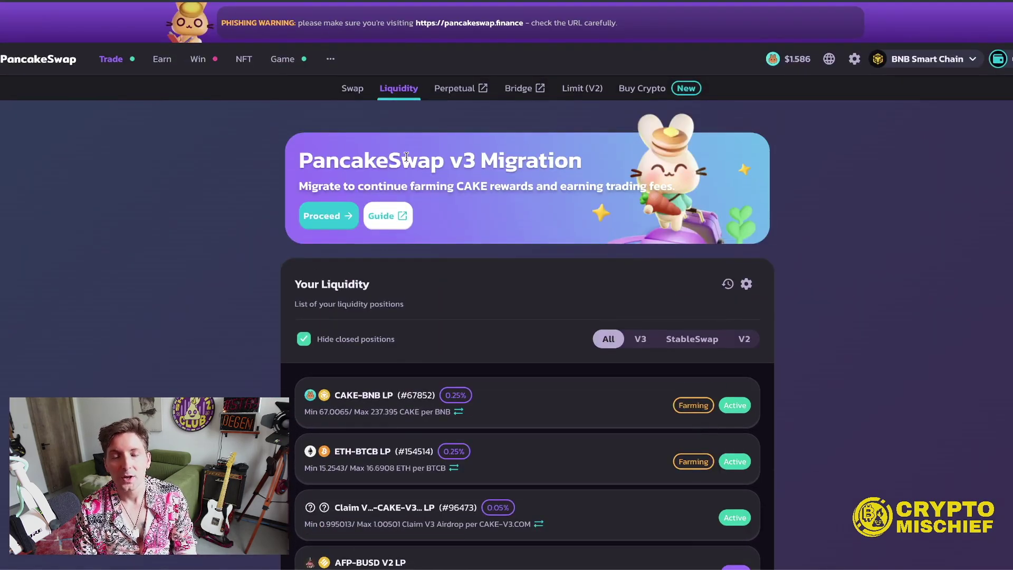